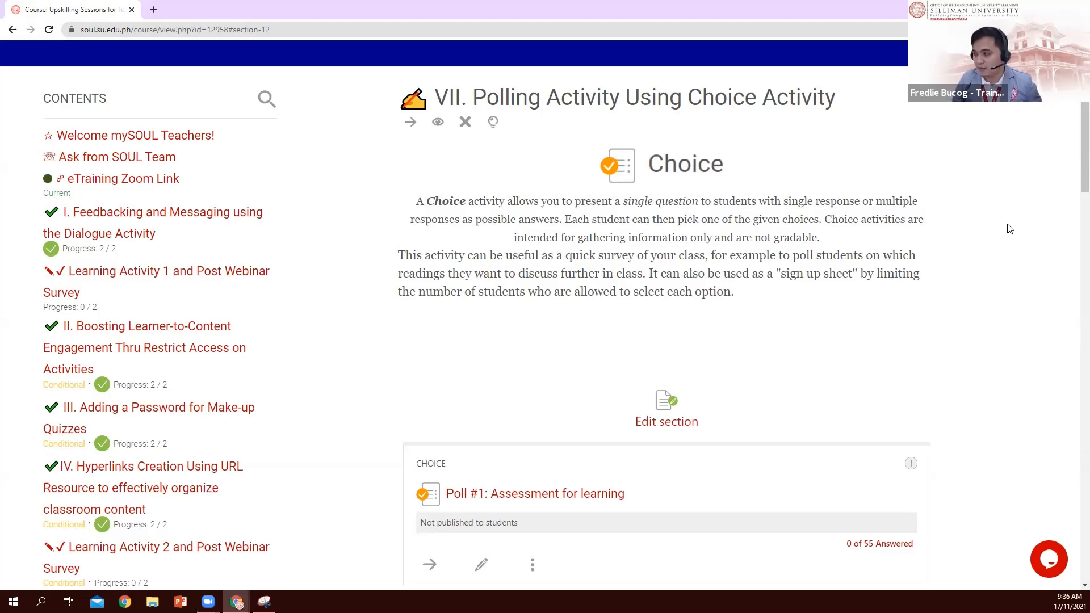
Read the description of the Choice activity in the section VII polling page
key("ctrl+plus")
key("ctrl+plus")
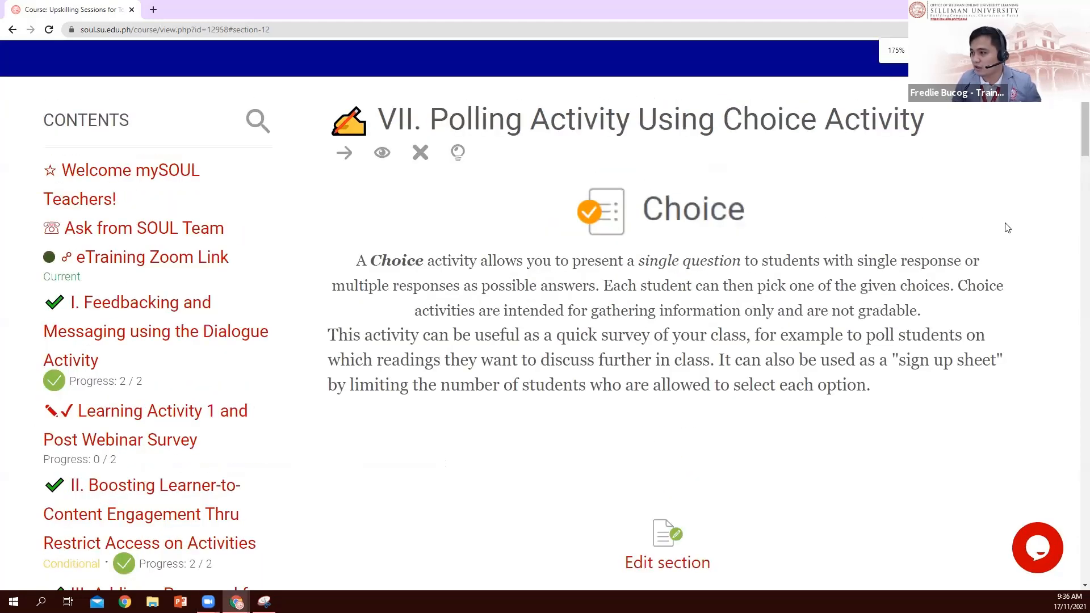
key("ctrl+plus")
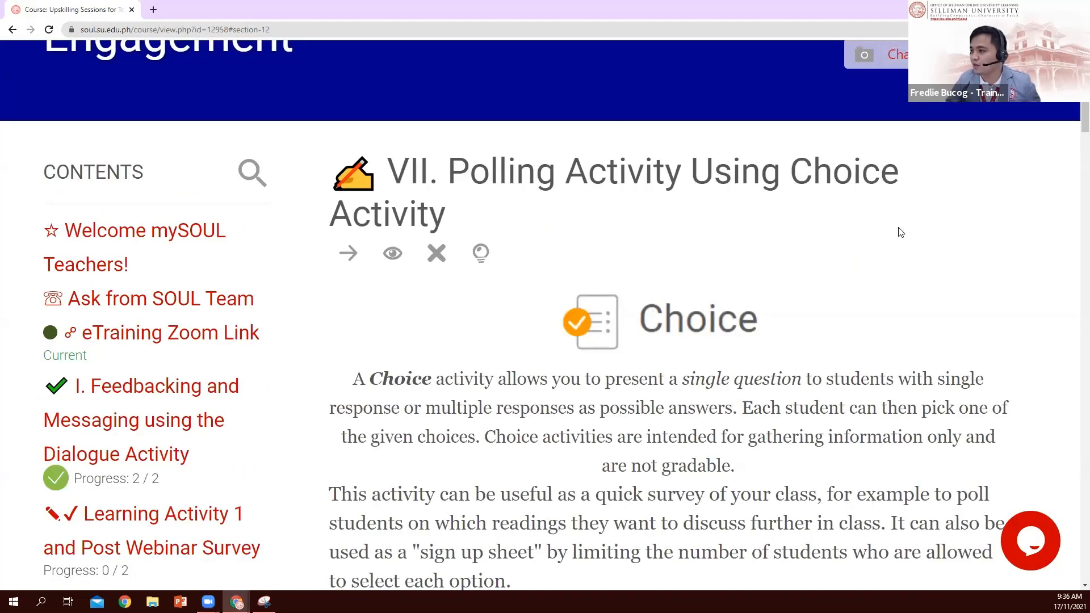
scroll(900, 233, "down", 1)
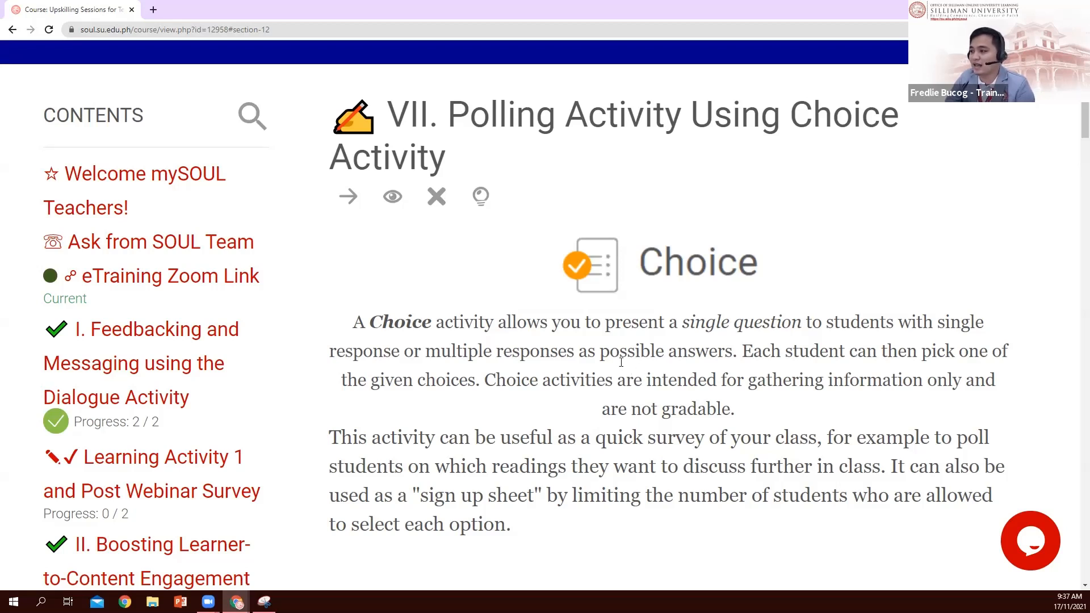
scroll(490, 369, "down", 1)
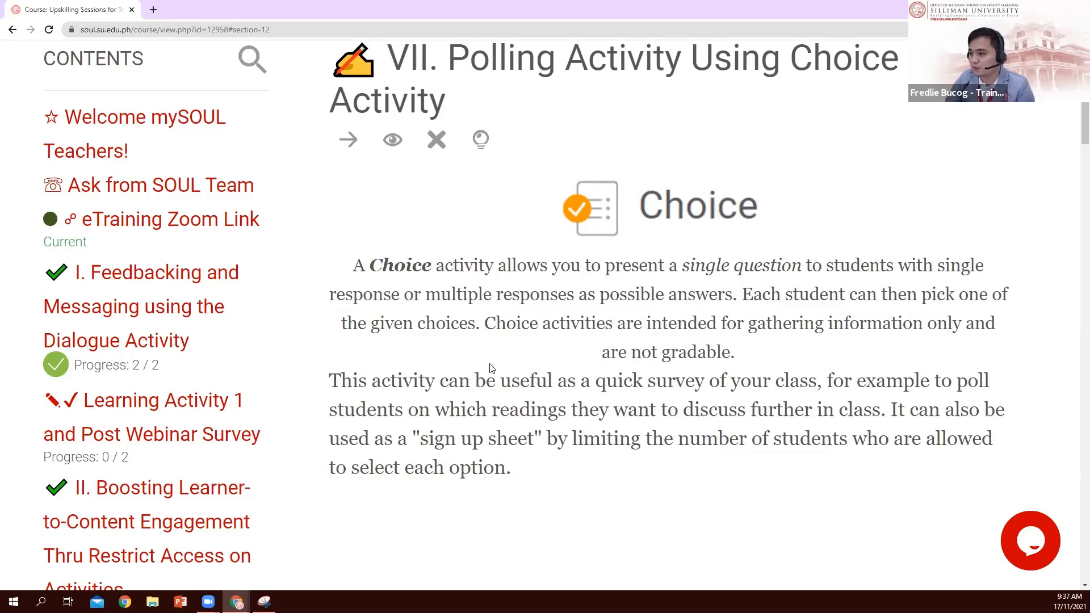
scroll(494, 366, "down", 1)
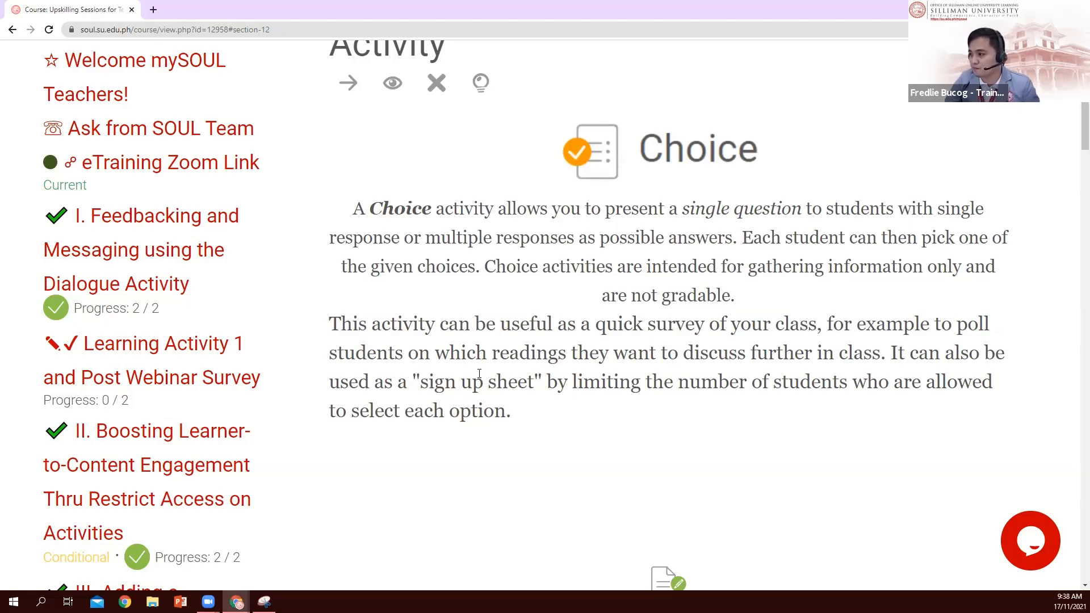
scroll(482, 375, "down", 1)
scroll(487, 376, "up", 2)
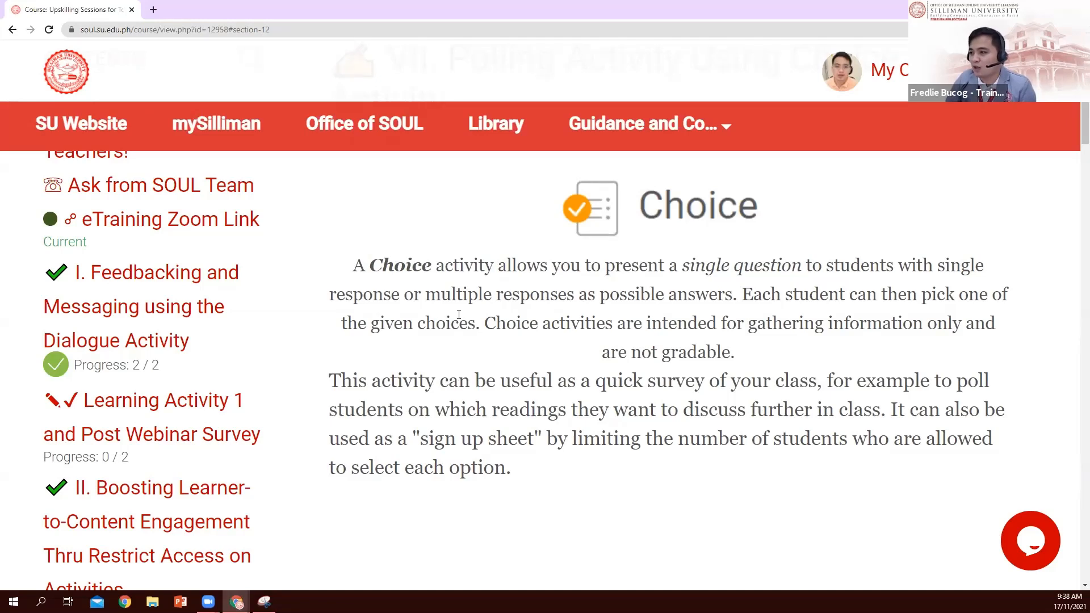
scroll(459, 314, "down", 4)
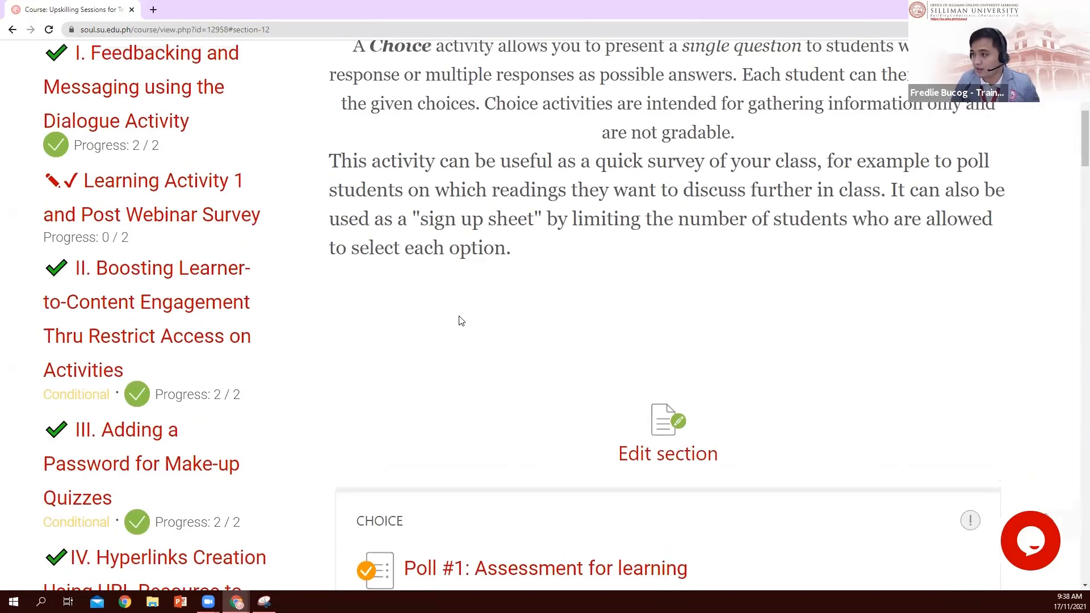
scroll(458, 321, "up", 2)
Look through the course contents list and the section VII page for the activities it offers
key("ctrl+minus")
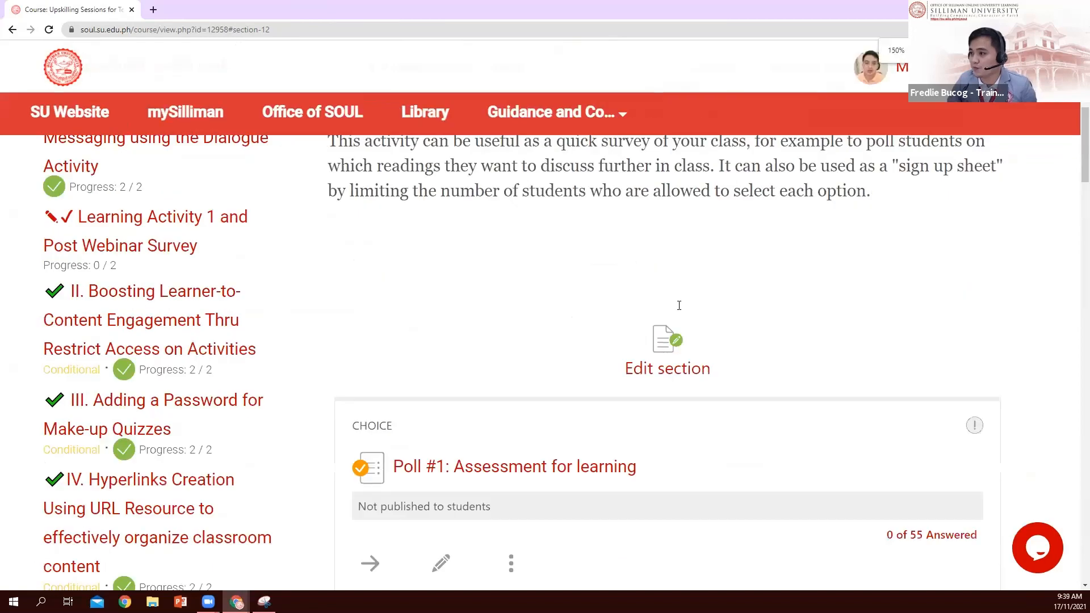
key("ctrl+minus")
scroll(353, 236, "up", 4)
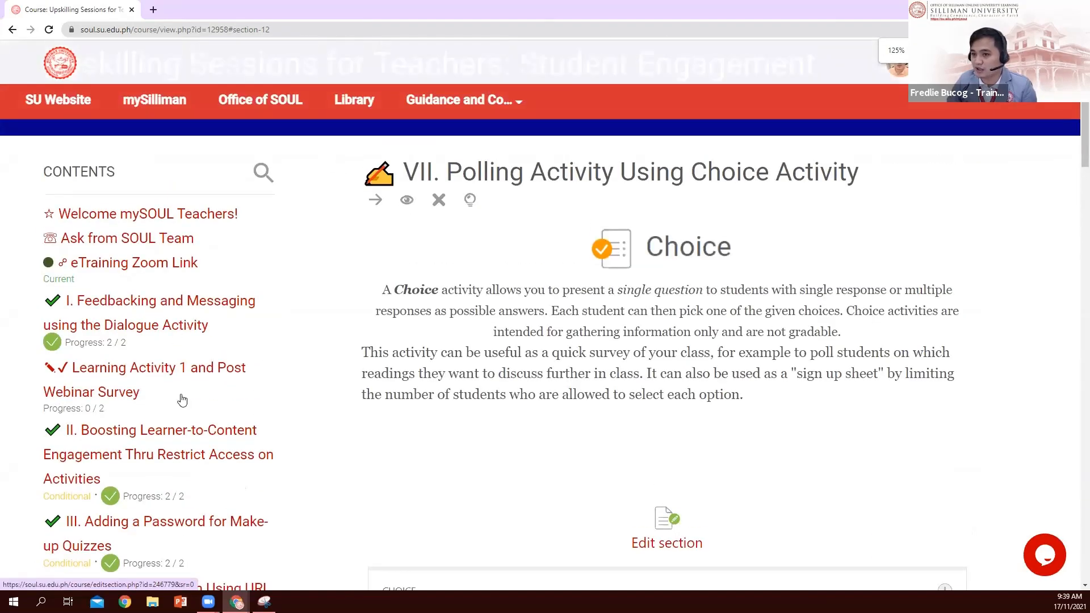
scroll(182, 400, "up", 2)
scroll(345, 321, "down", 3)
scroll(346, 321, "up", 3)
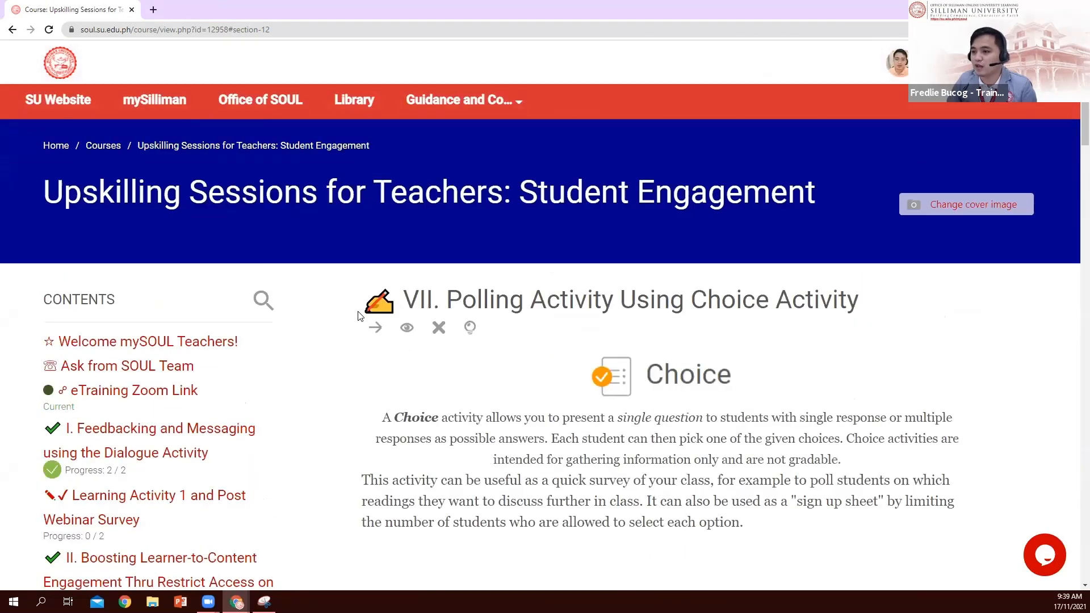
scroll(358, 315, "down", 3)
scroll(208, 415, "down", 2)
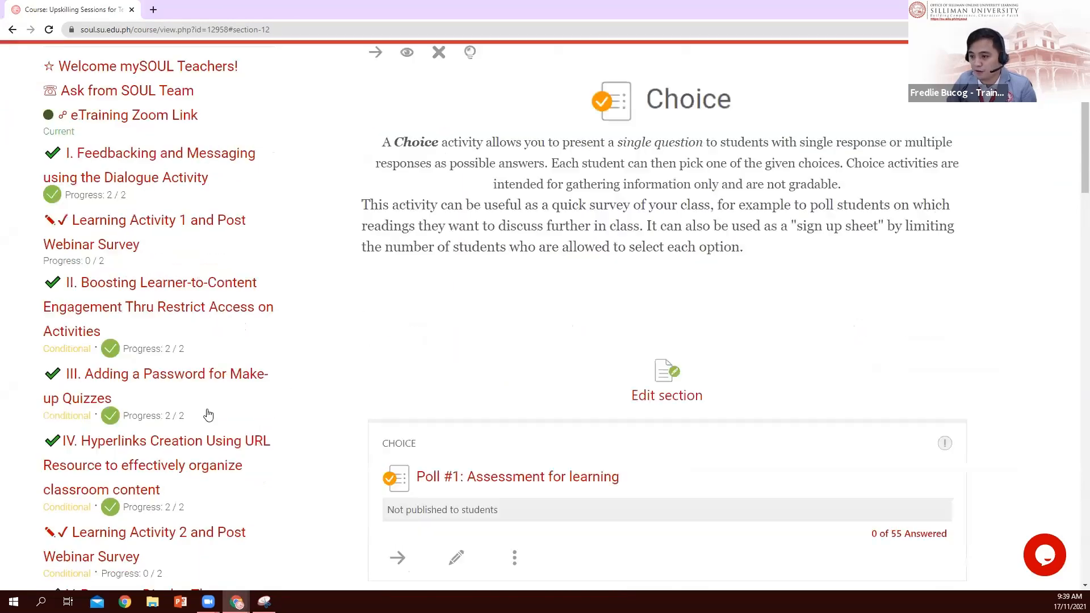
scroll(209, 415, "down", 6)
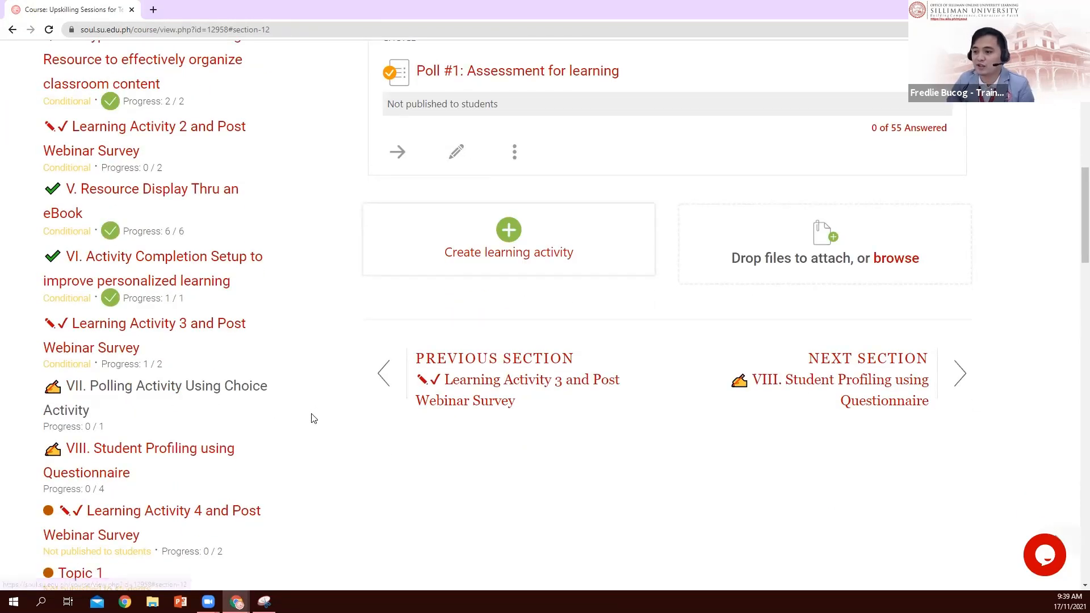
scroll(720, 397, "up", 4)
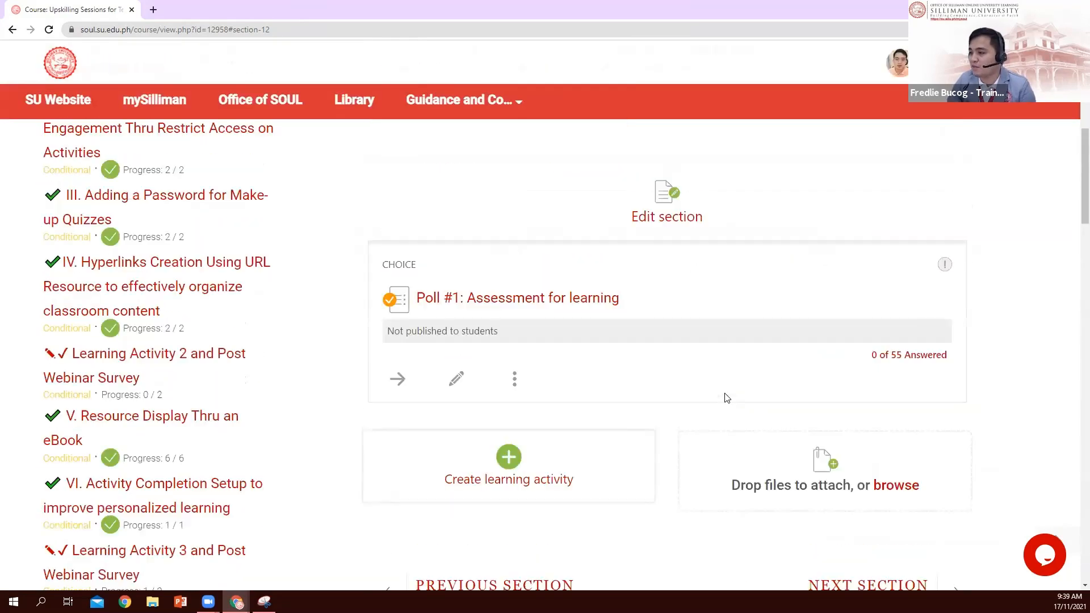
scroll(698, 366, "up", 1)
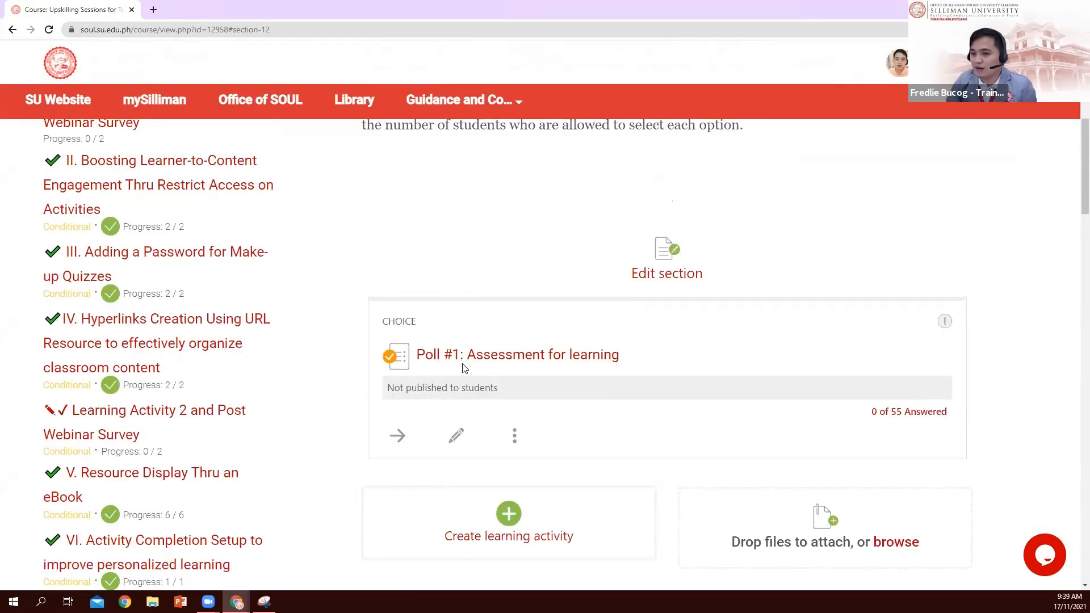
Open "Poll #1: Assessment for learning" and save the answer "I understood it perfectly" to its question about module 1
scroll(481, 323, "down", 2)
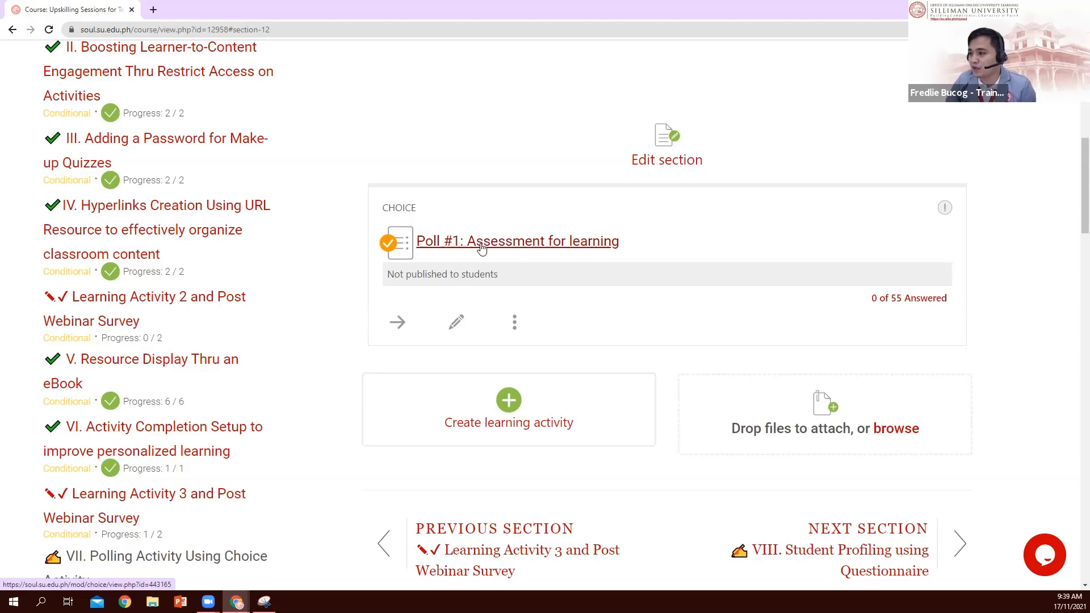
left_click(510, 242)
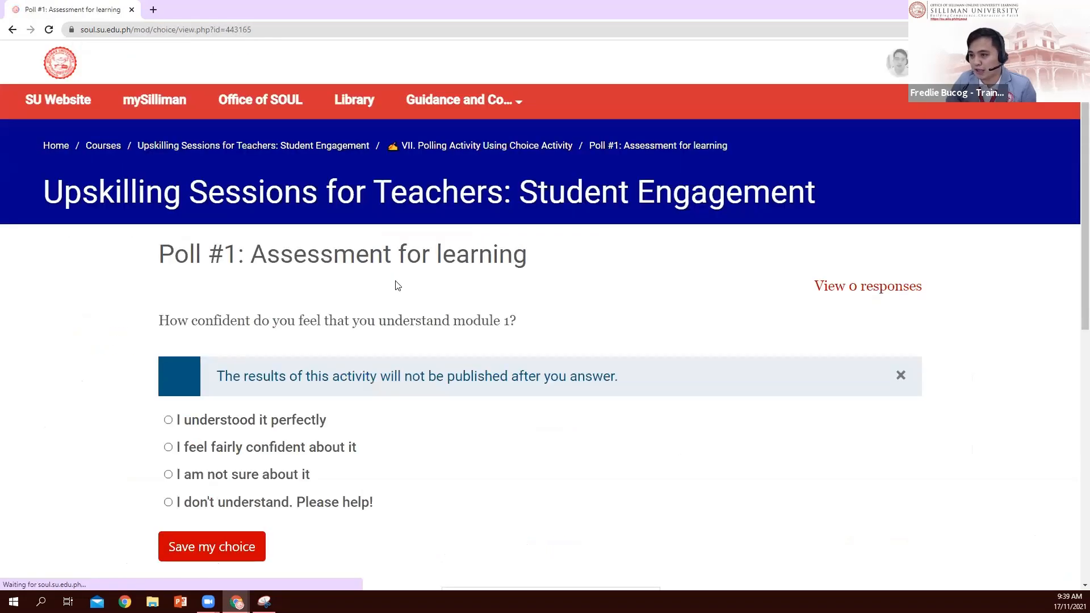
scroll(542, 287, "down", 2)
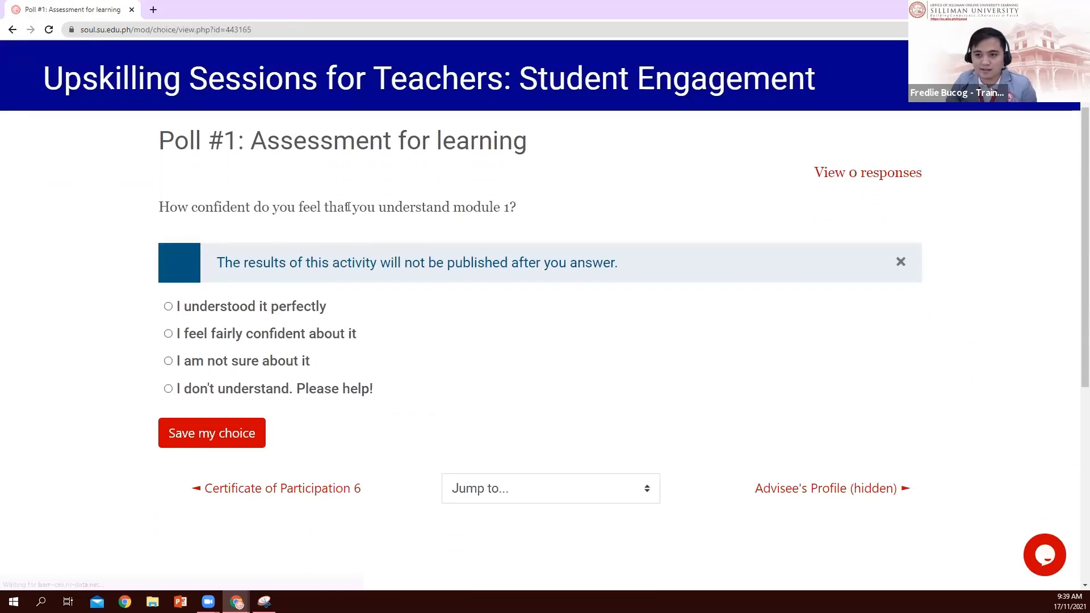
left_click_drag(160, 207, 546, 219)
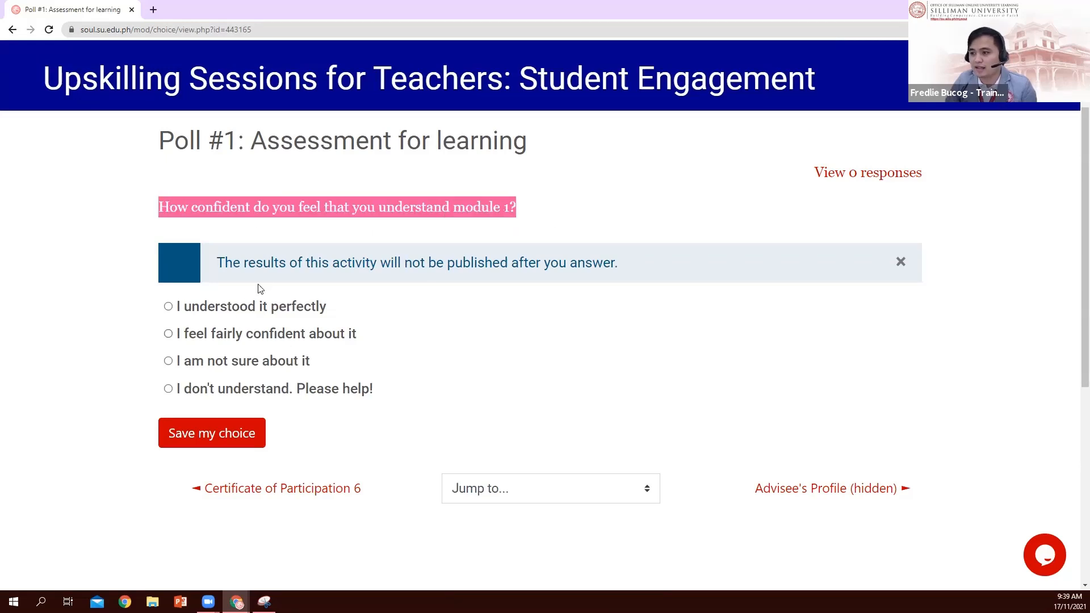
scroll(260, 289, "down", 1)
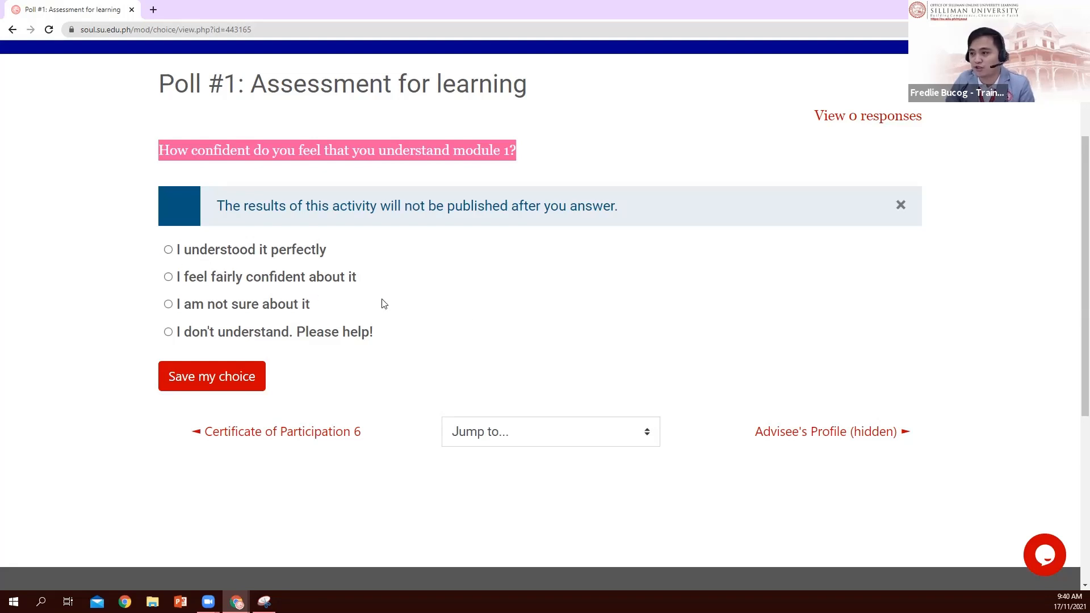
left_click(168, 251)
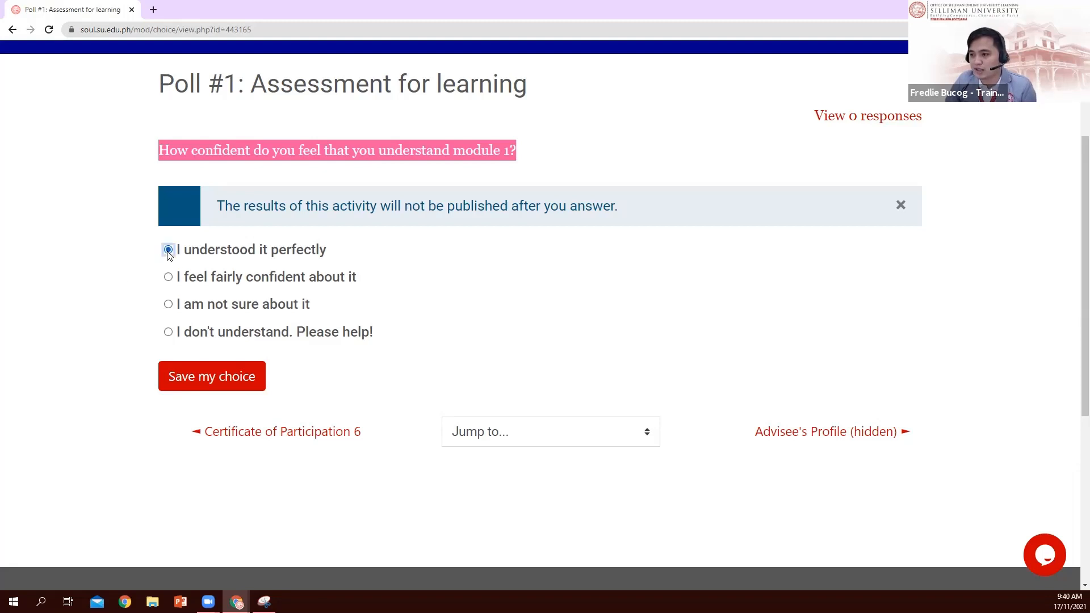
left_click(214, 378)
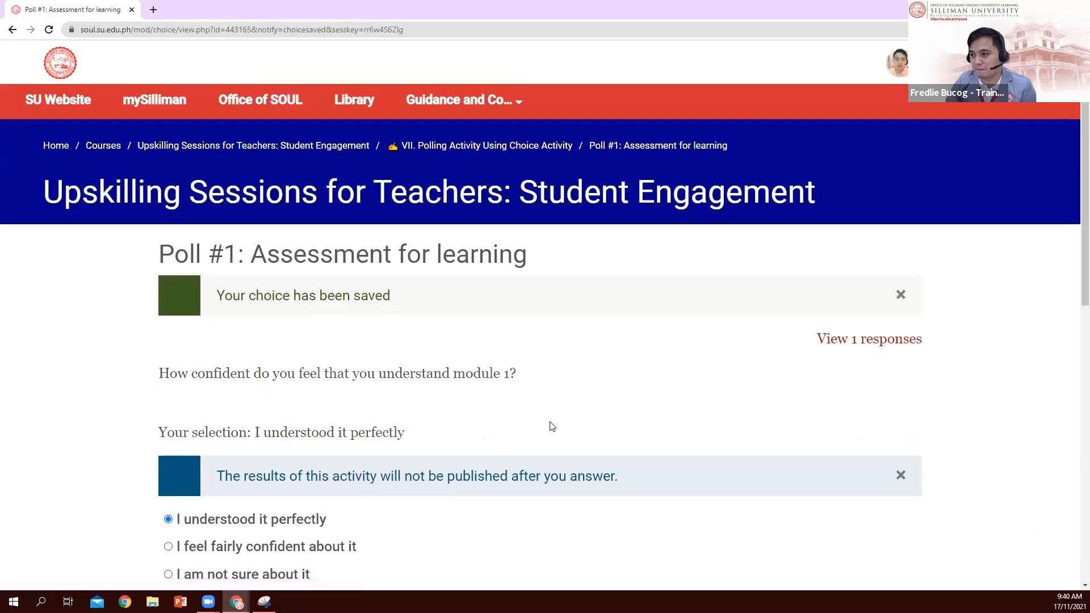
Review the saved Poll #1 response page, including the question, the selected answer and the remaining options
scroll(427, 346, "down", 3)
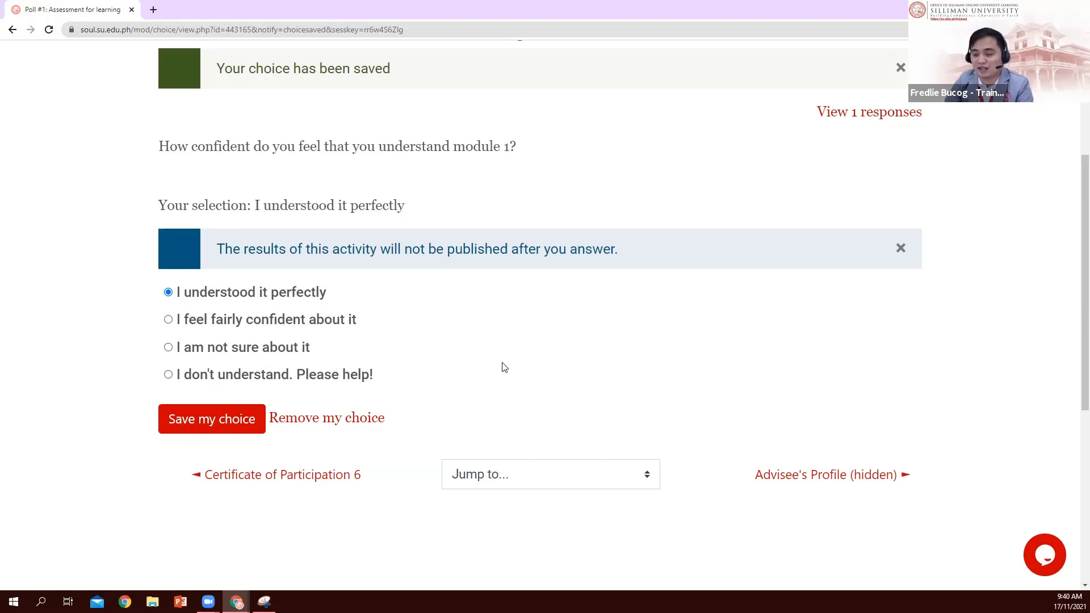
scroll(501, 366, "up", 2)
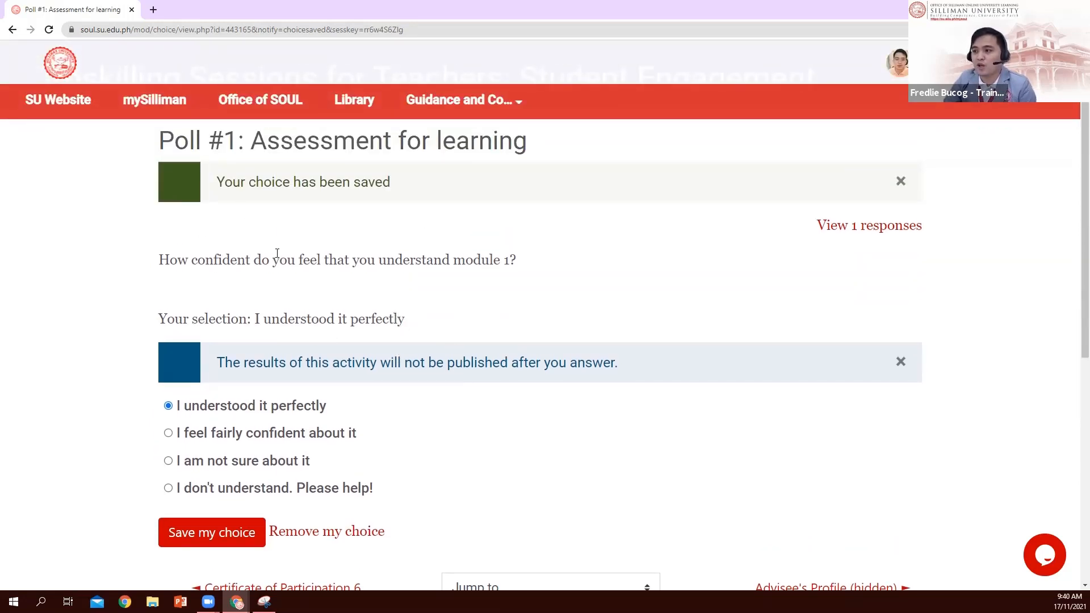
left_click_drag(154, 261, 545, 276)
scroll(289, 394, "down", 1)
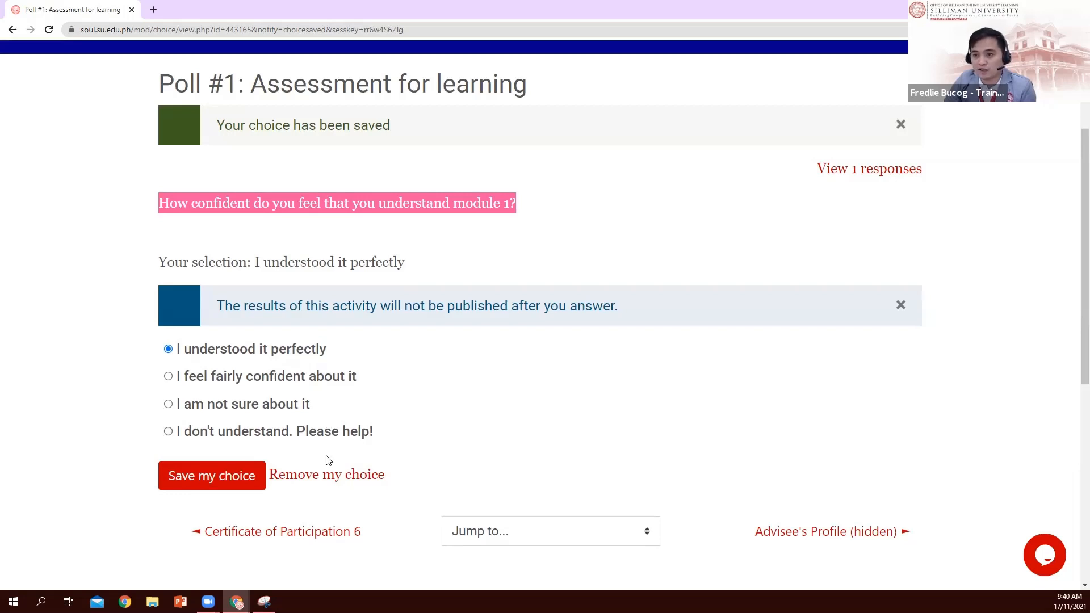
scroll(222, 377, "down", 1)
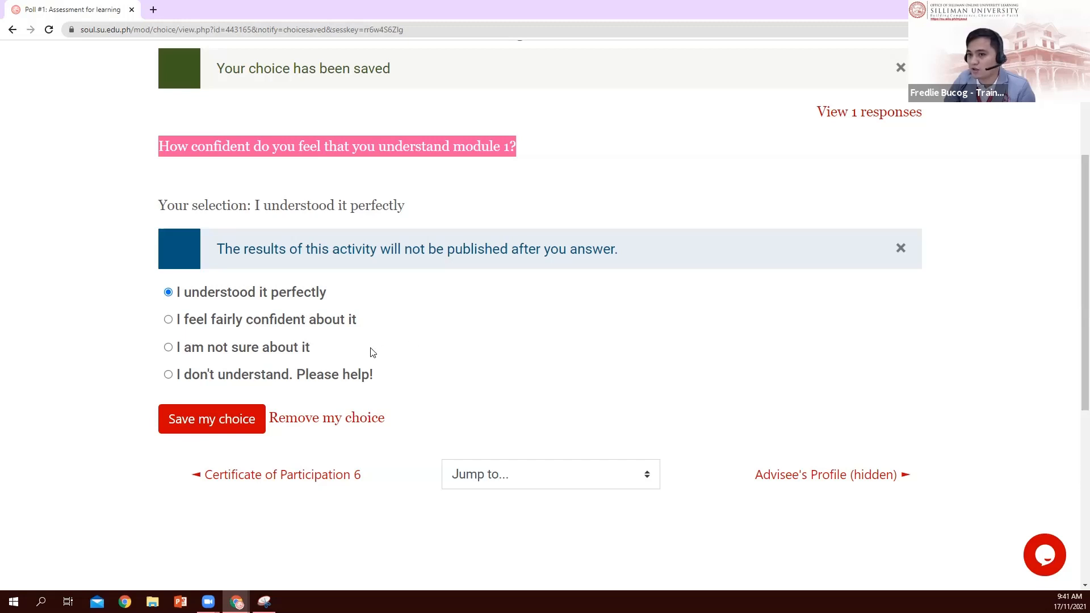
scroll(451, 361, "up", 1)
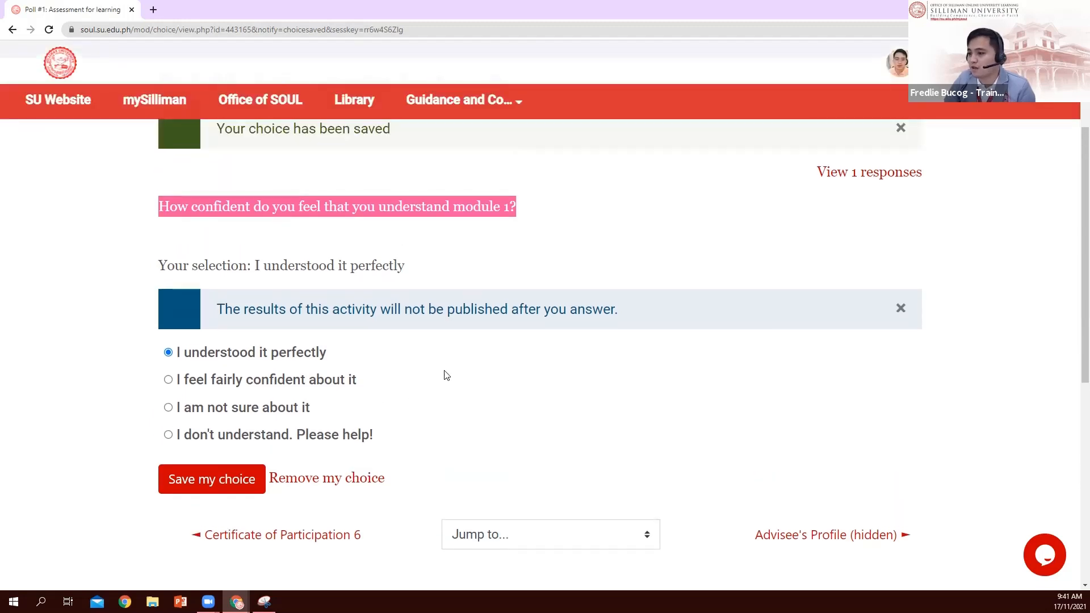
scroll(440, 374, "up", 1)
scroll(438, 358, "down", 2)
scroll(326, 207, "up", 4)
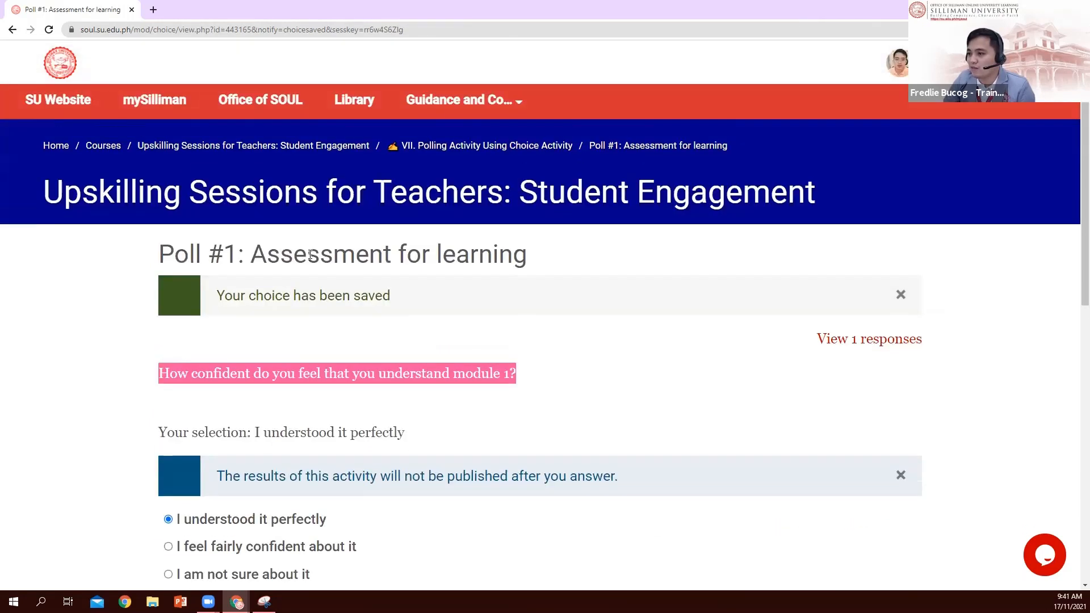
Return to the main course page and open section "VII. Polling Activity Using Choice Activity" at its activity list
left_click(327, 203)
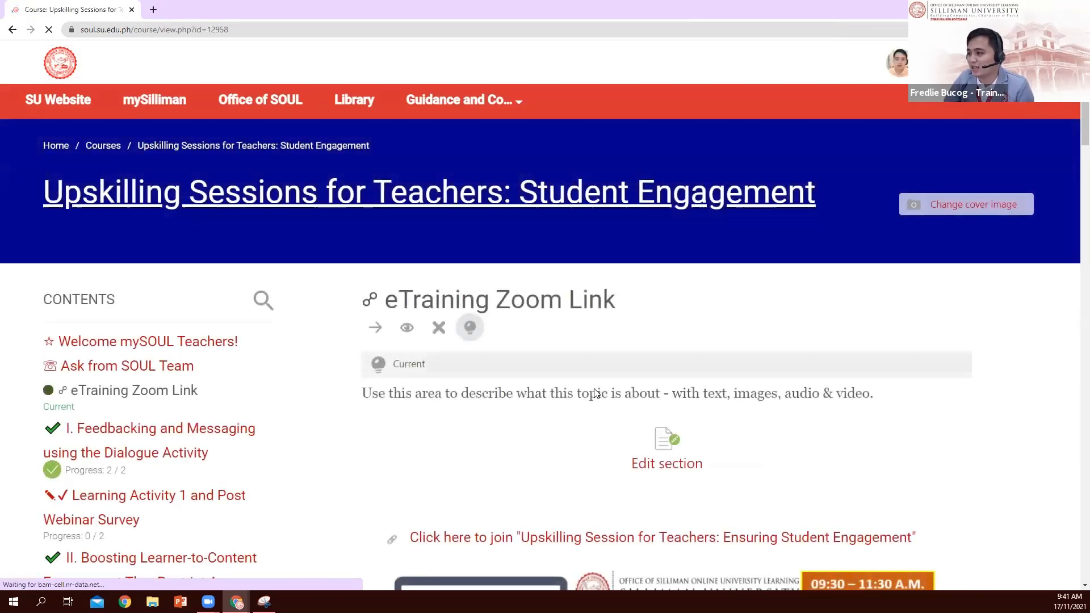
scroll(603, 384, "down", 2)
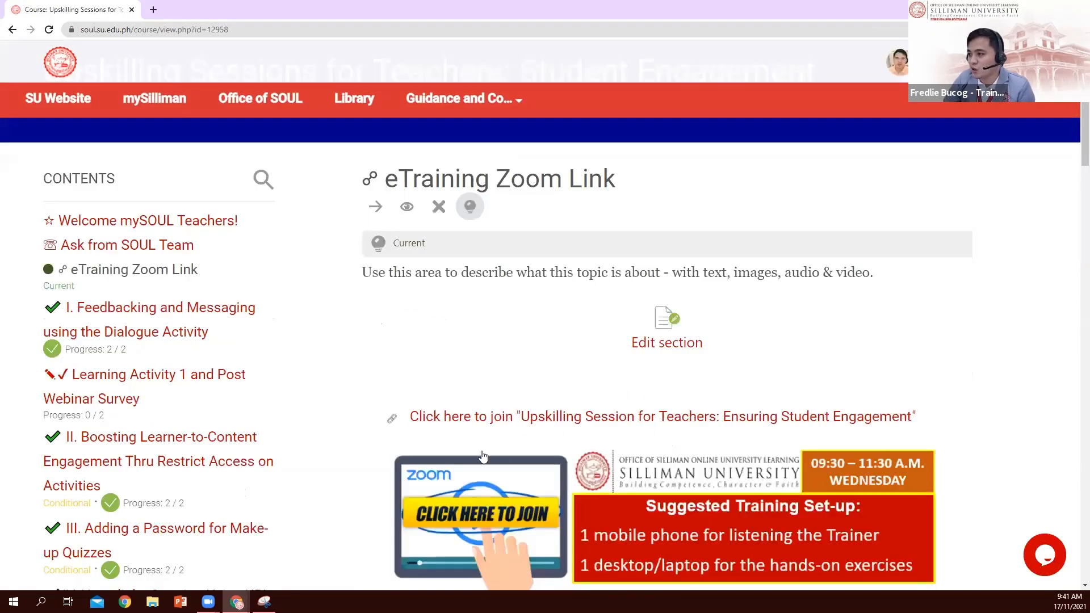
scroll(601, 382, "down", 5)
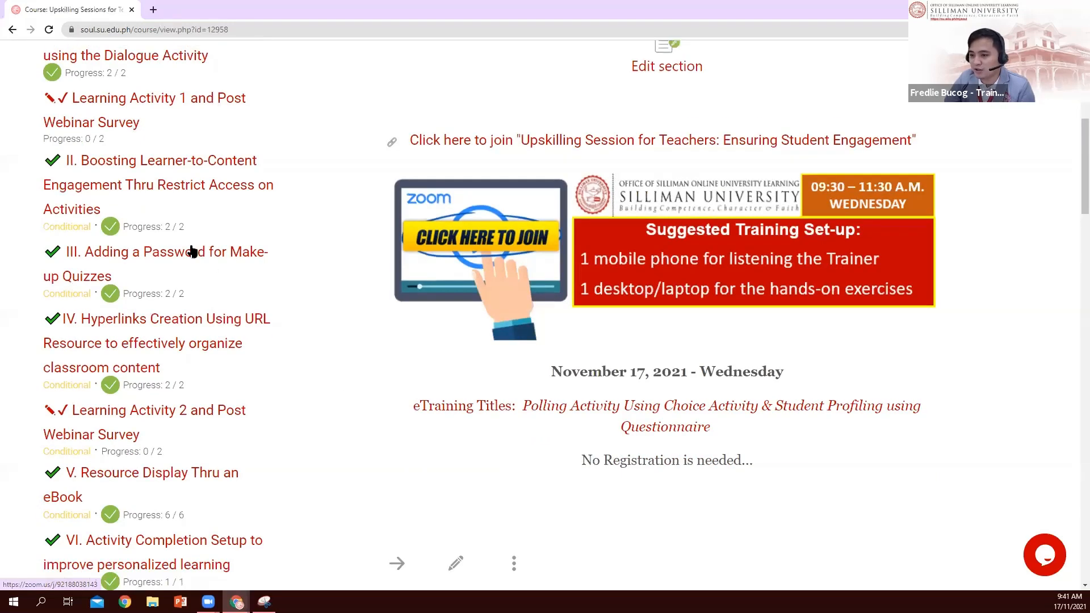
scroll(170, 252, "down", 6)
scroll(139, 252, "up", 4)
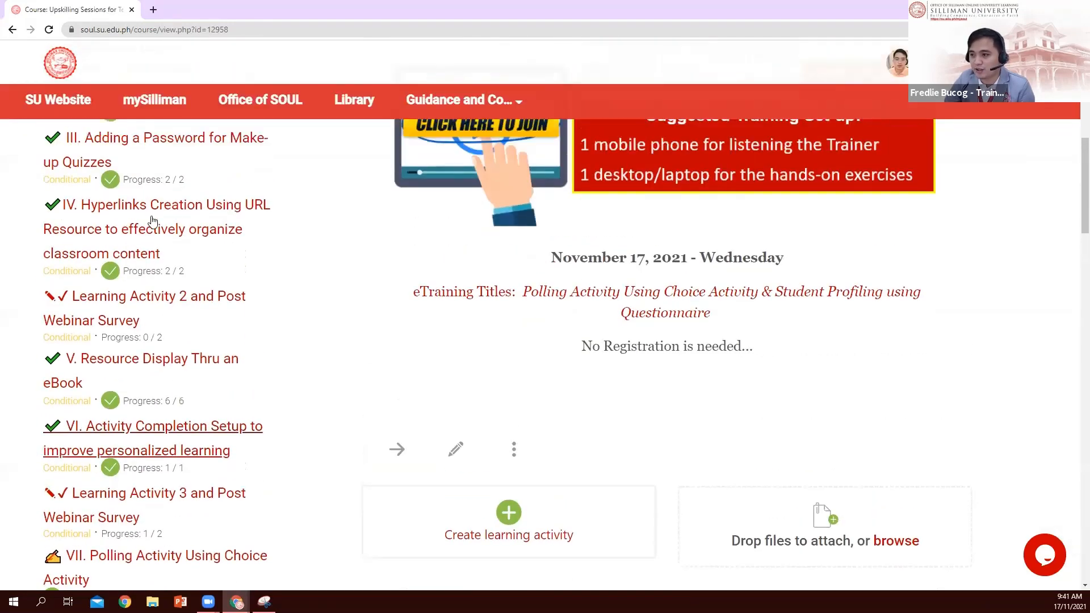
scroll(145, 227, "down", 6)
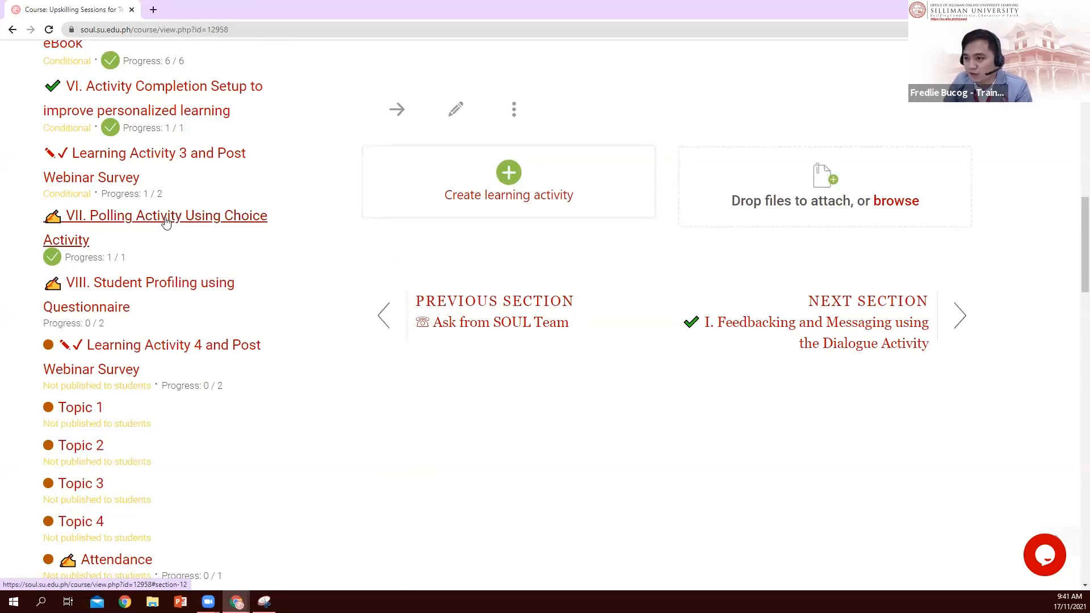
left_click(165, 223)
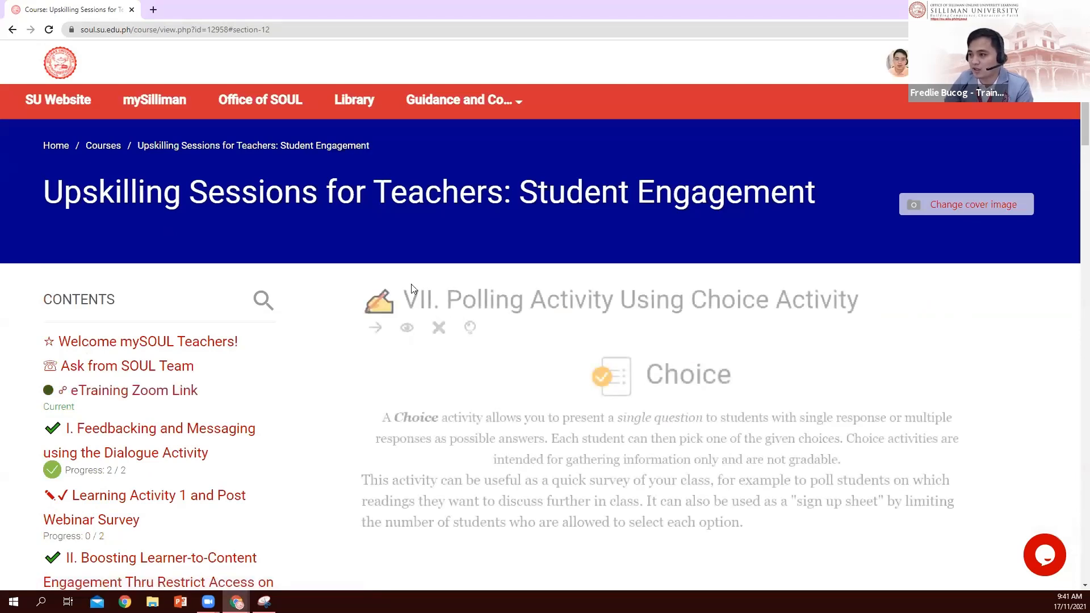
scroll(558, 408, "down", 3)
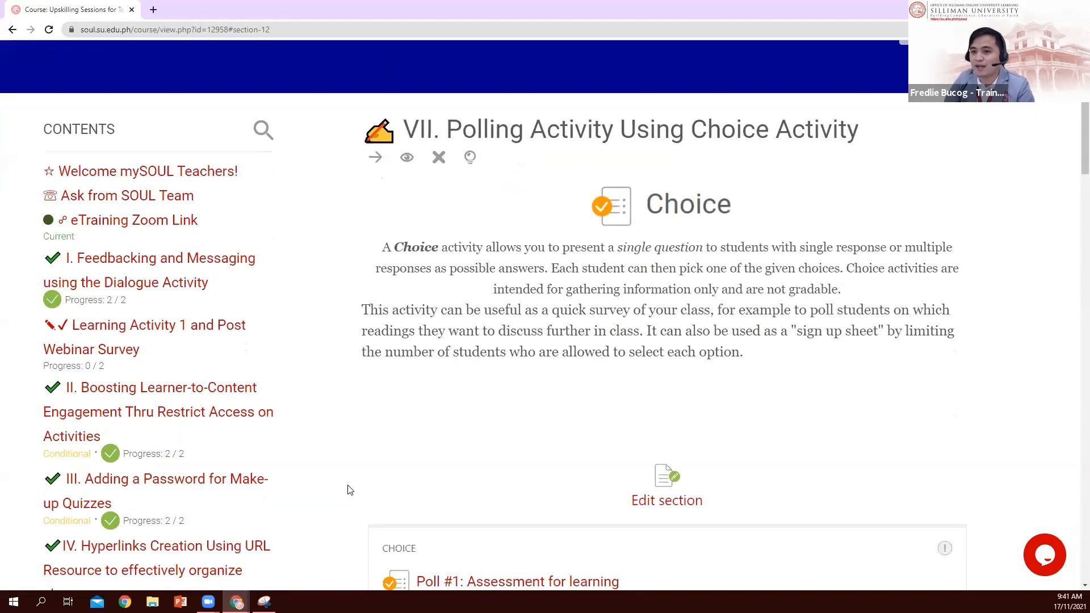
scroll(350, 490, "down", 6)
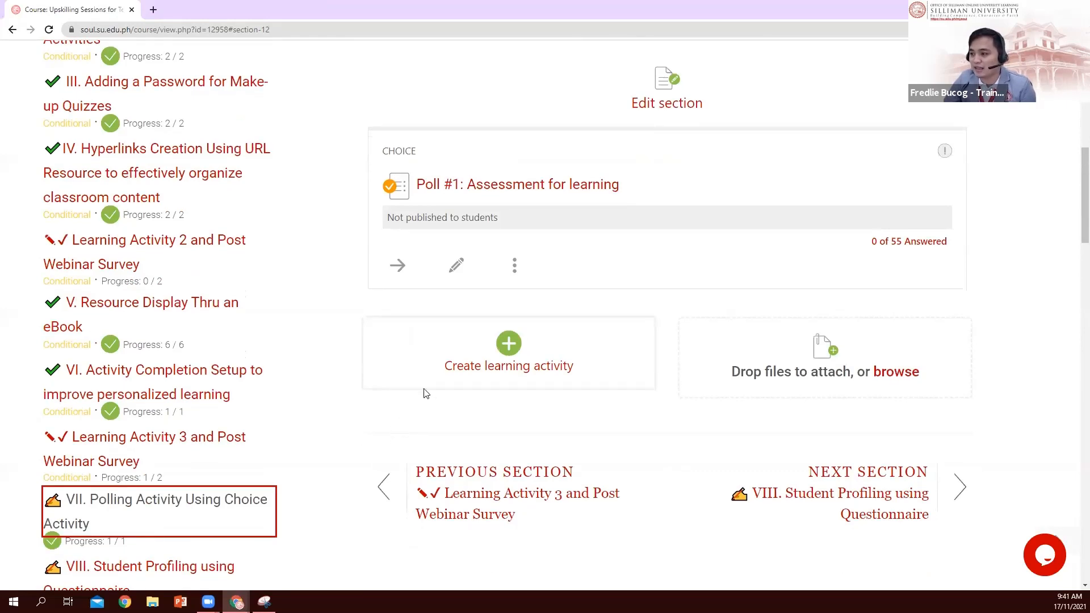
Start a new Choice activity in section "VII. Polling Activity Using Choice Activity", picking it from the available activities
left_click(432, 358)
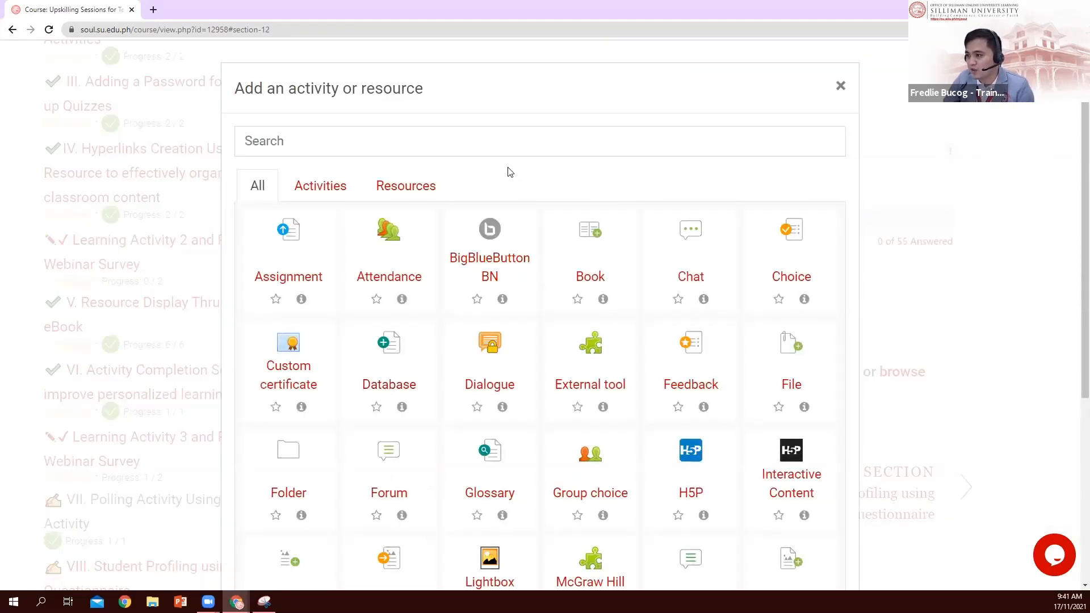
left_click(320, 189)
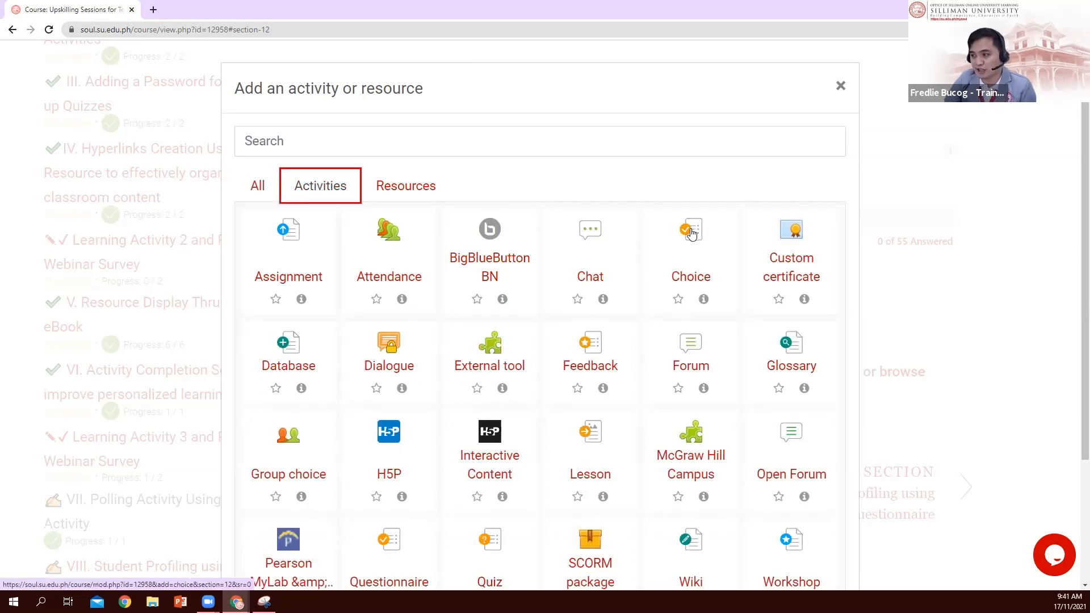
left_click(689, 258)
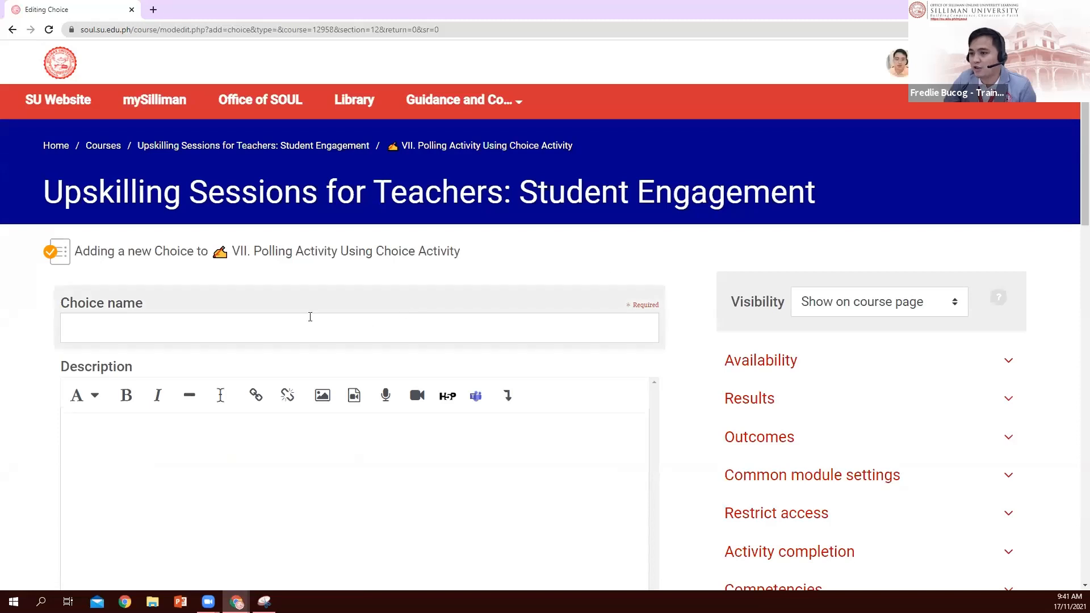
Name the new choice "Voting #1: Activity Title"
left_click(185, 329)
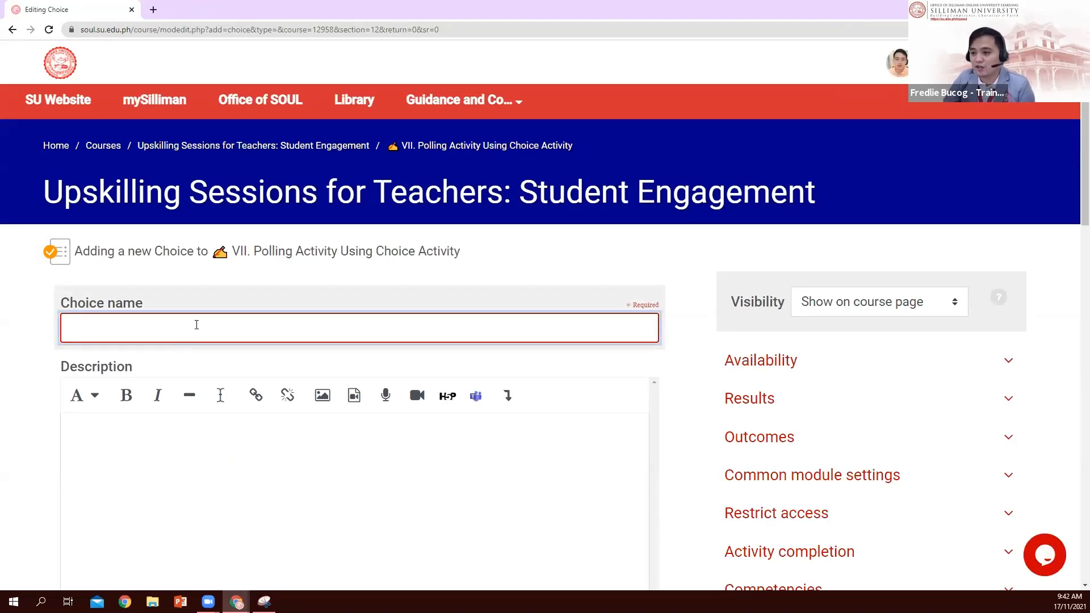
scroll(197, 324, "down", 1)
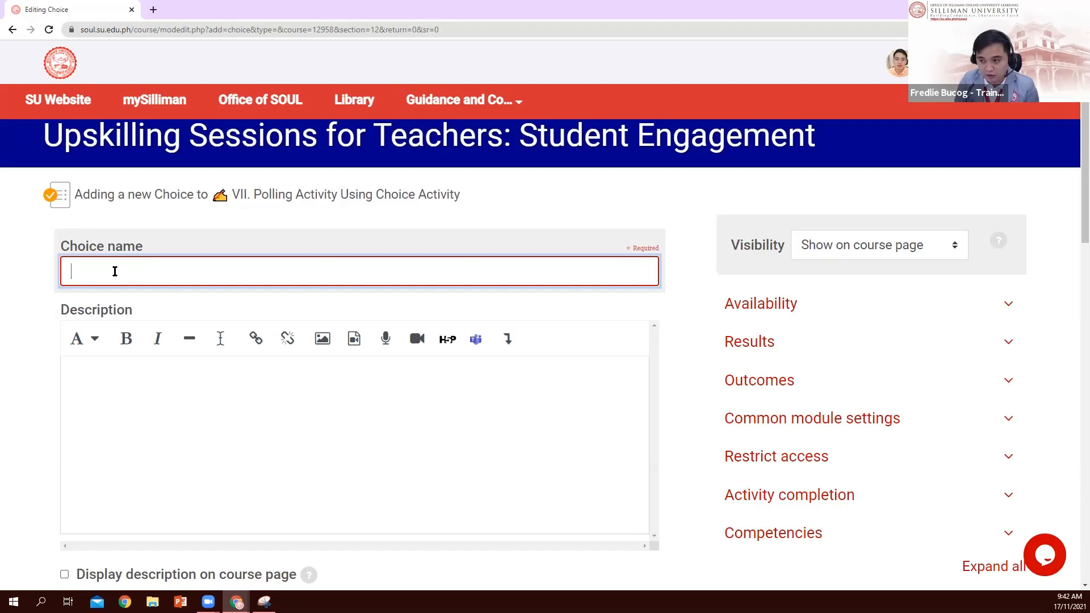
type("Voting ")
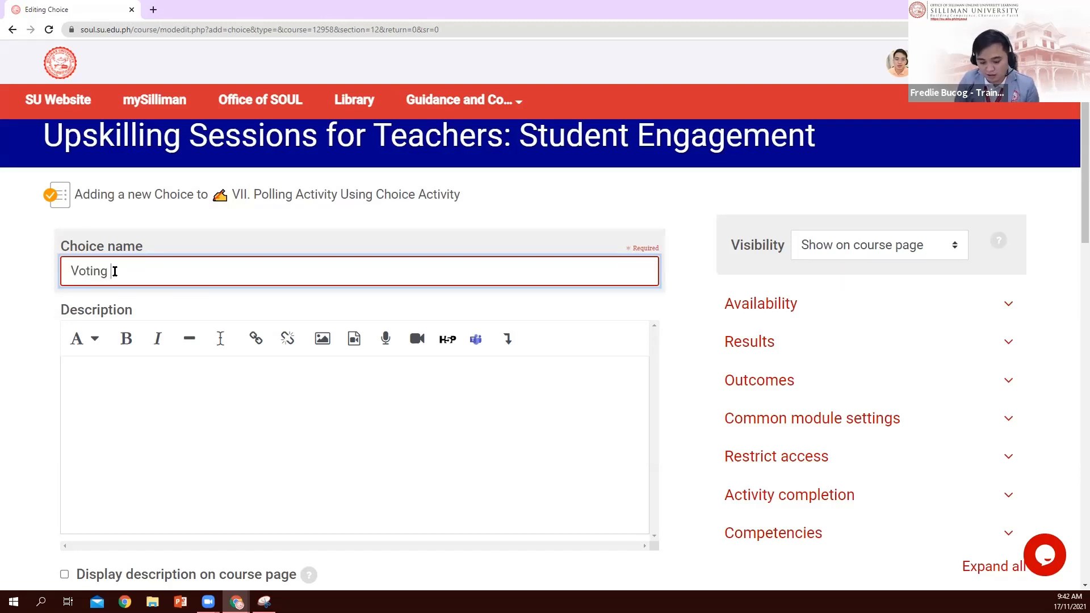
type("#1")
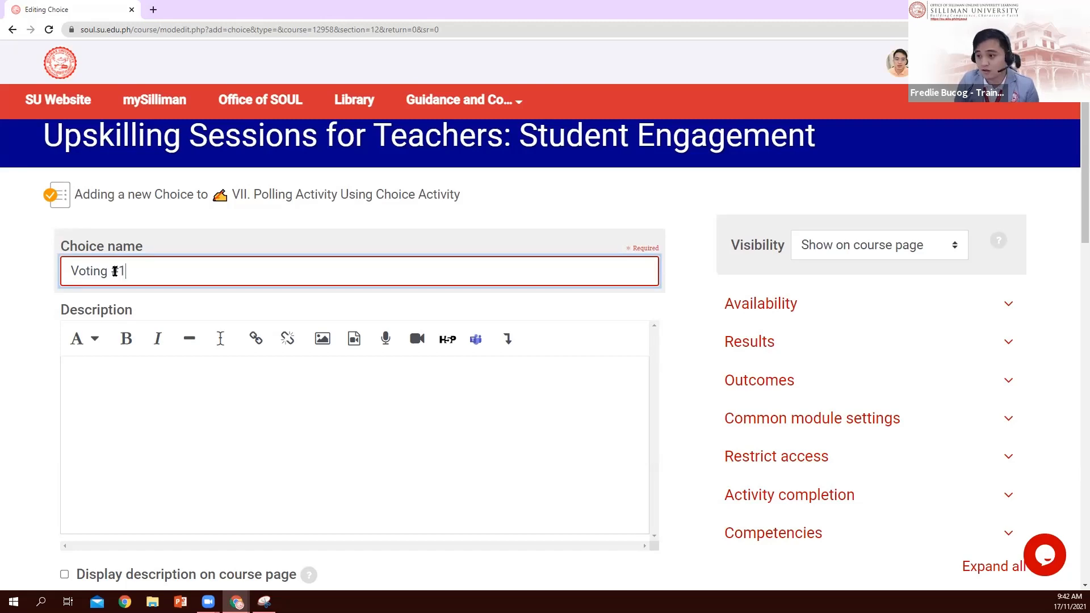
type(":")
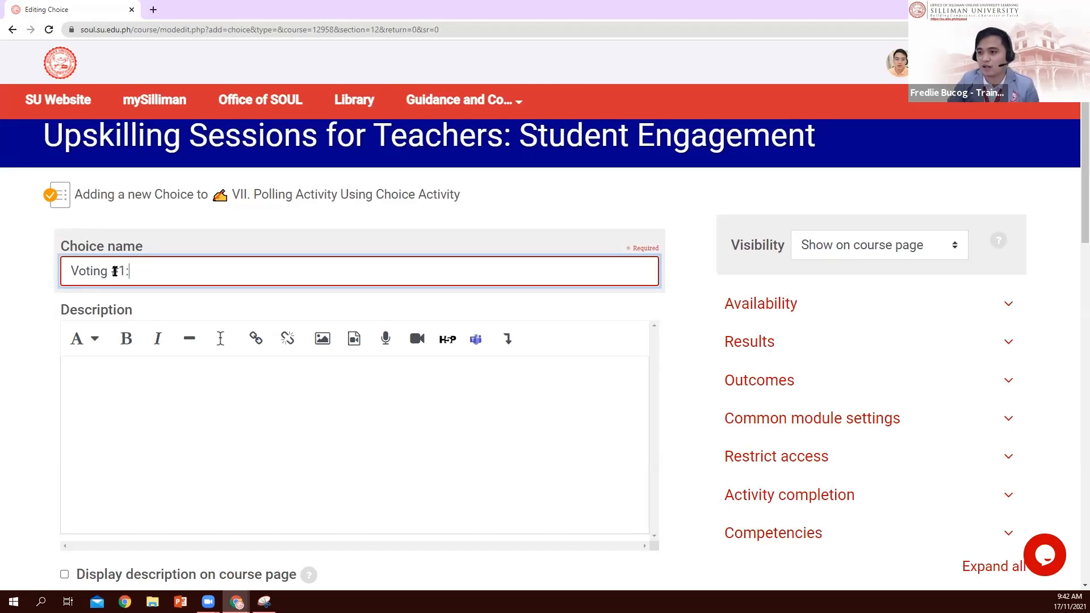
type(" Act")
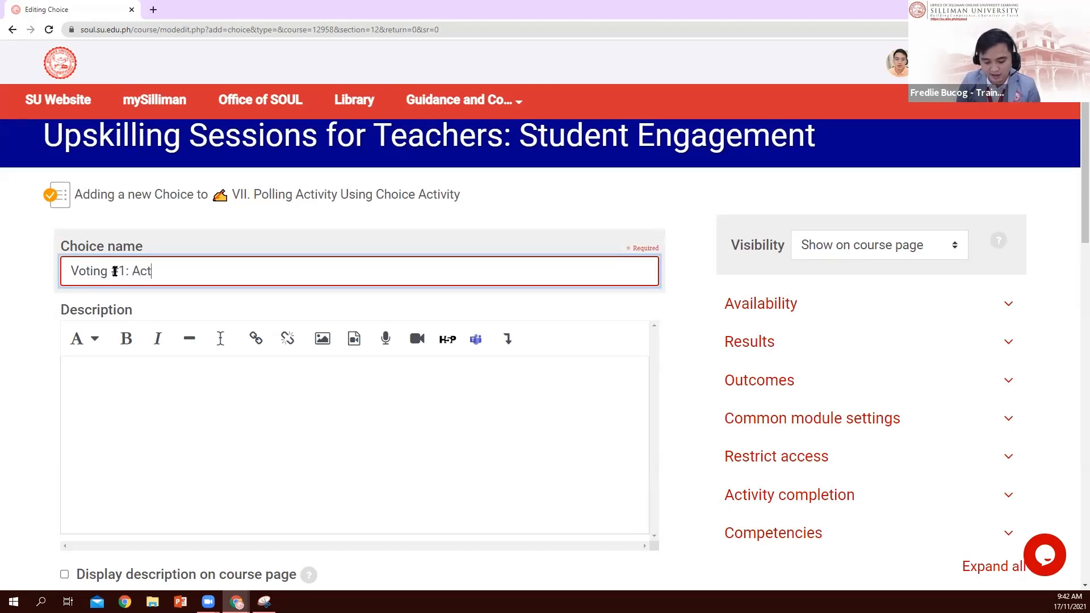
type("ivity ")
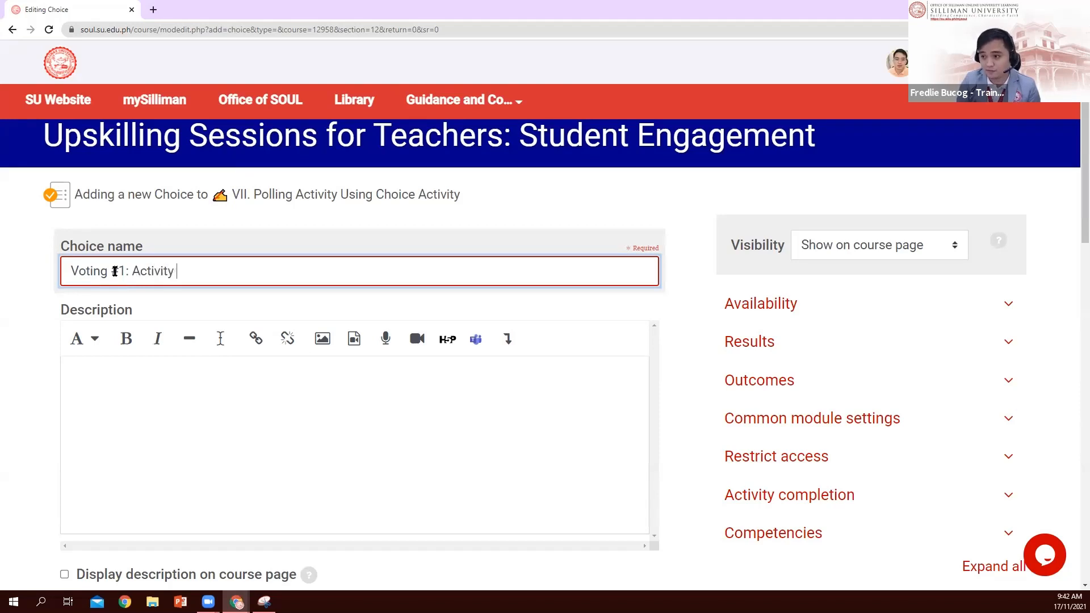
type("Title")
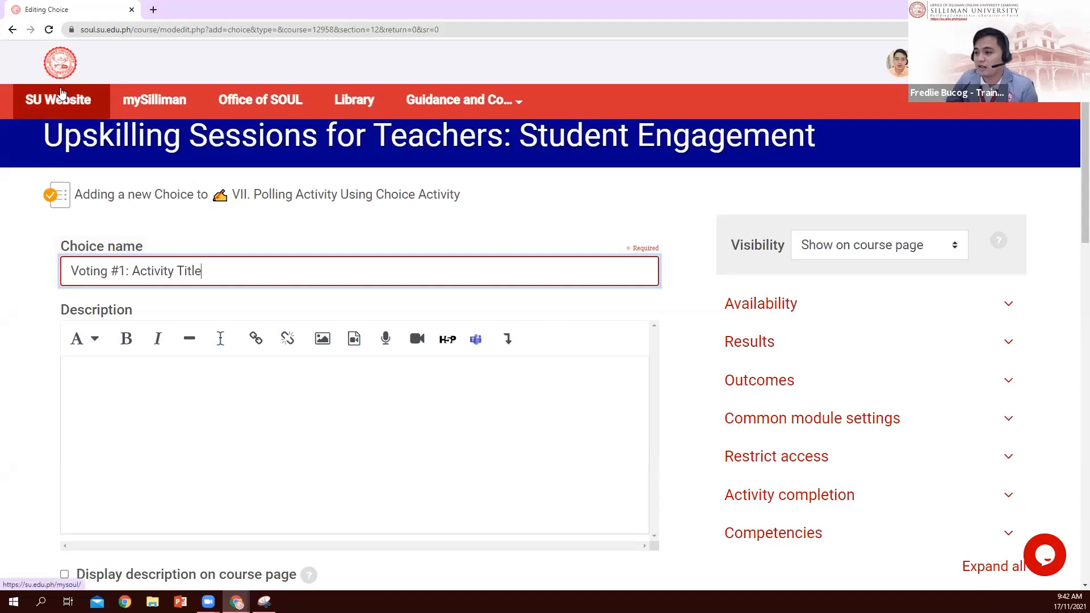
Enter the question "Have you done reading Module 2?" as the choice's description
left_click(117, 384)
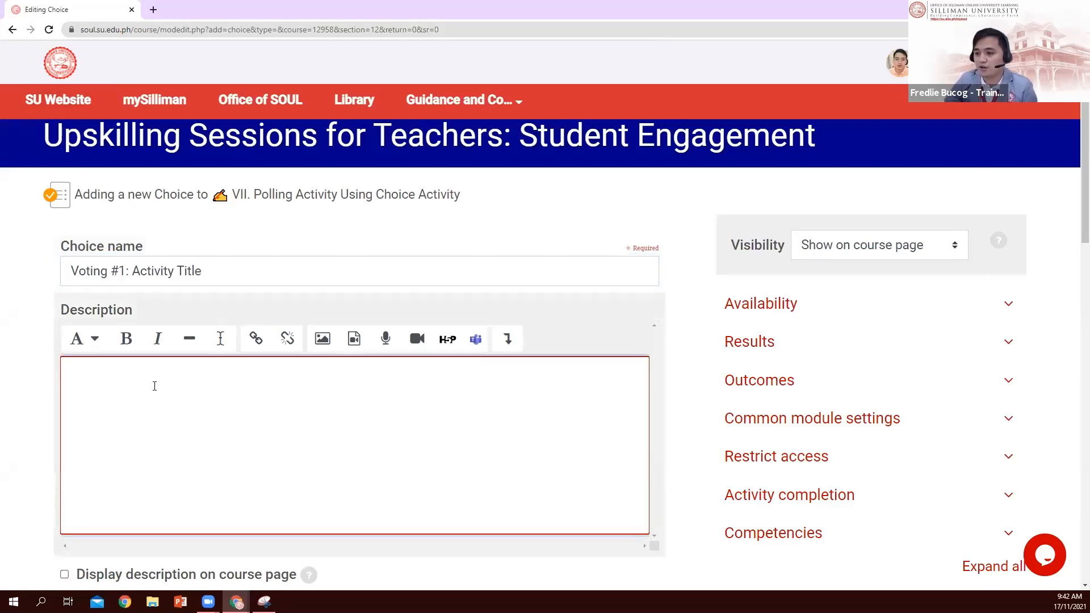
scroll(84, 358, "down", 1)
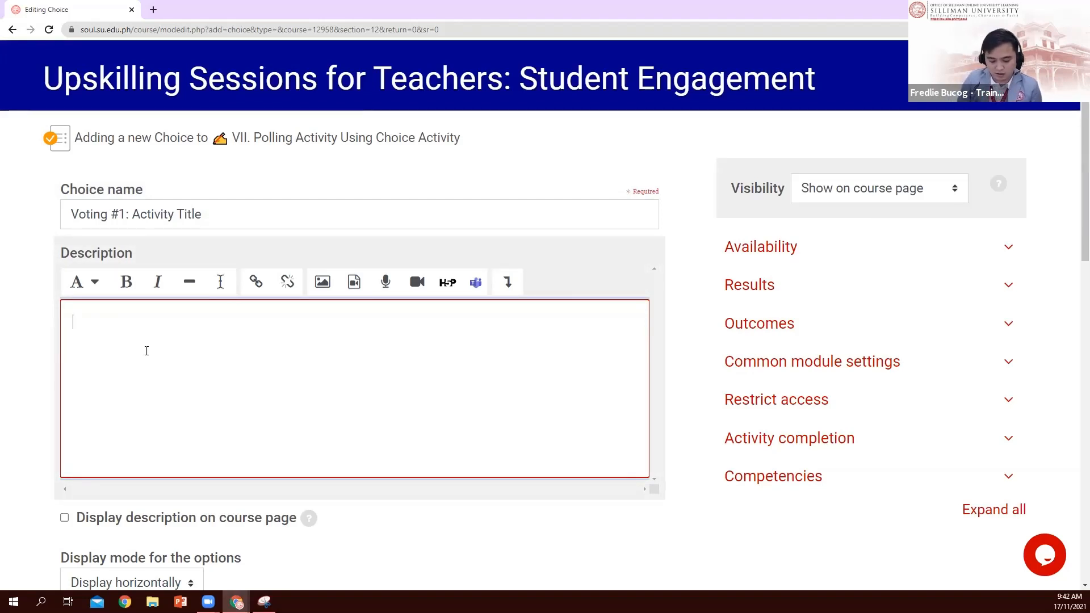
type("Have")
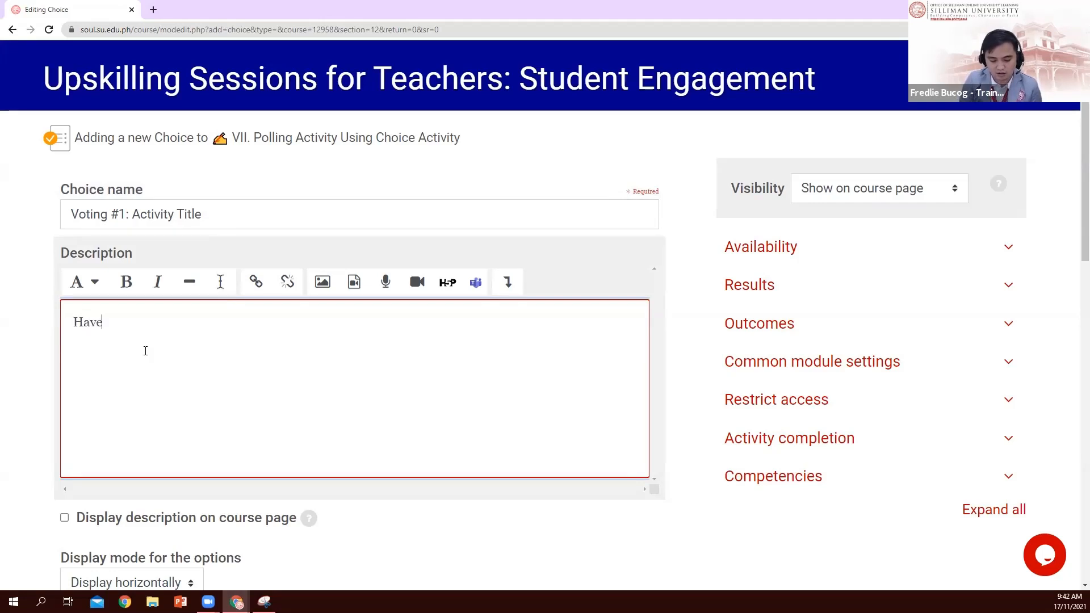
type(" you do")
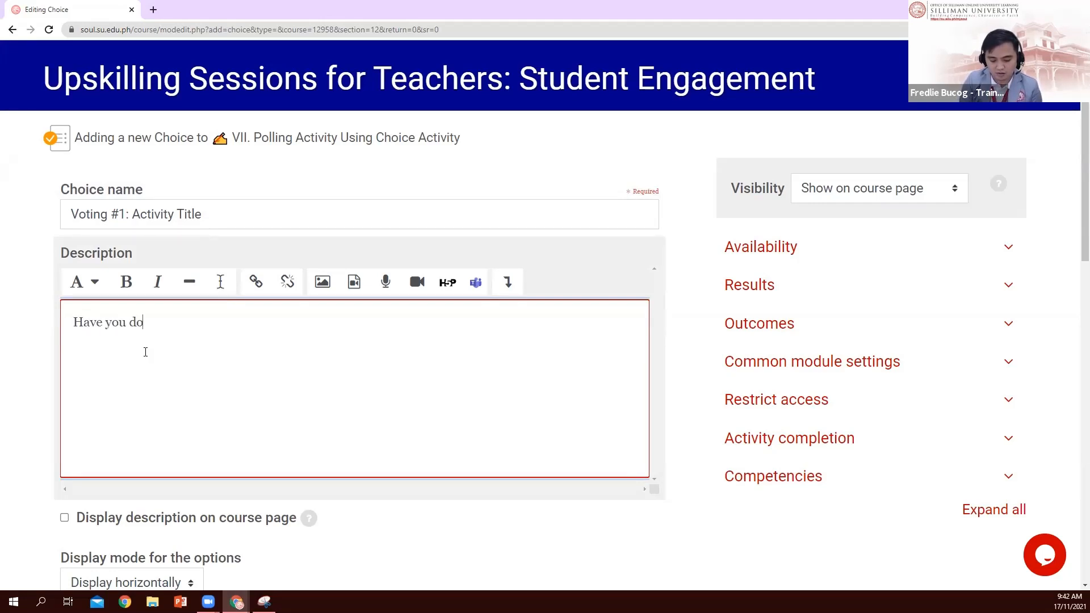
type("ne reading")
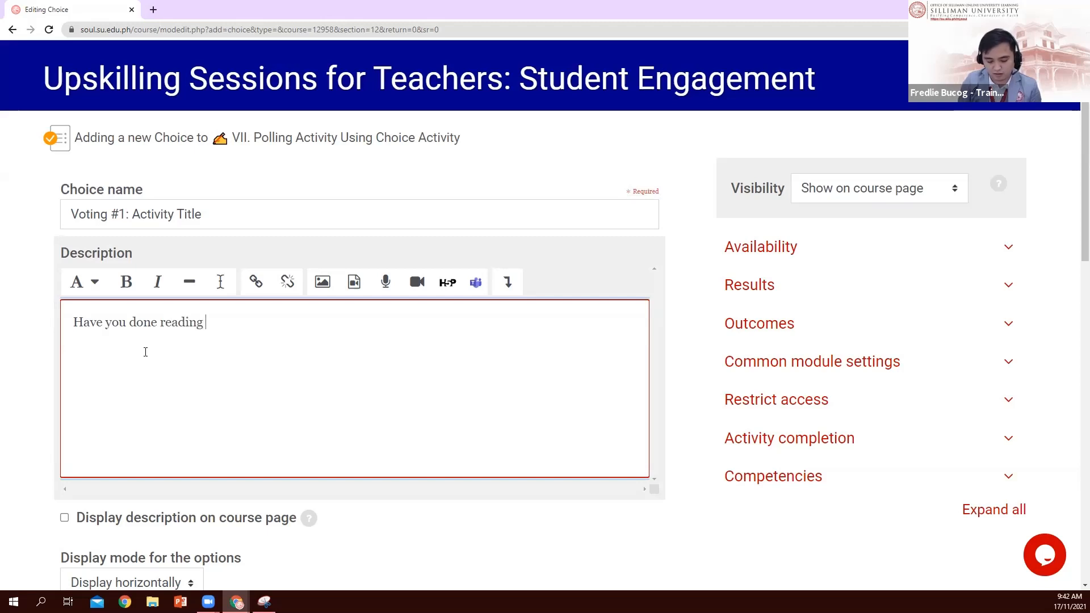
type(" Mo")
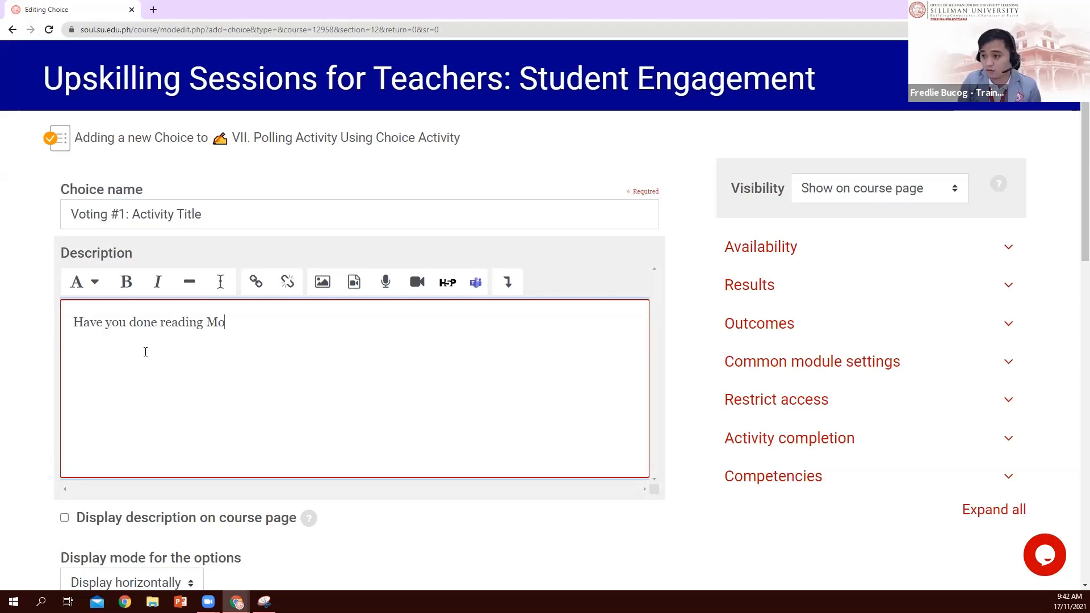
type("du")
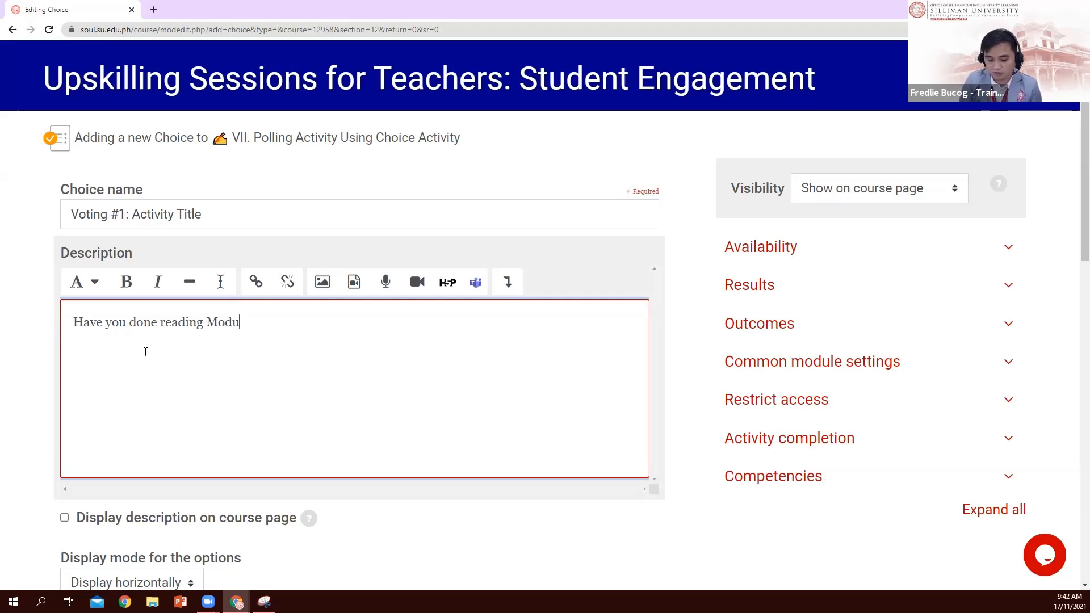
type("le 2")
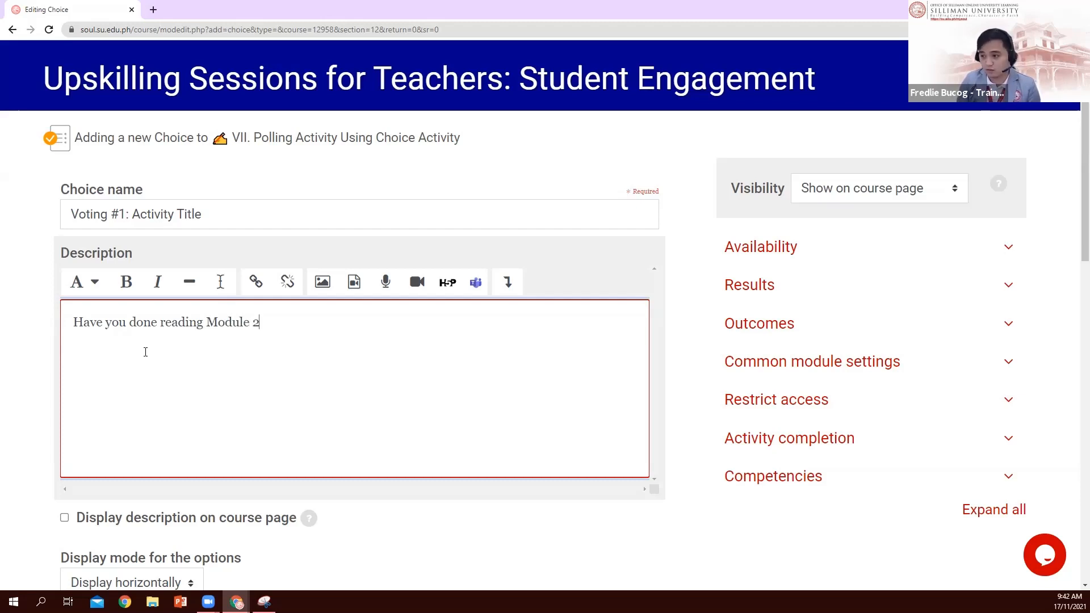
type("?")
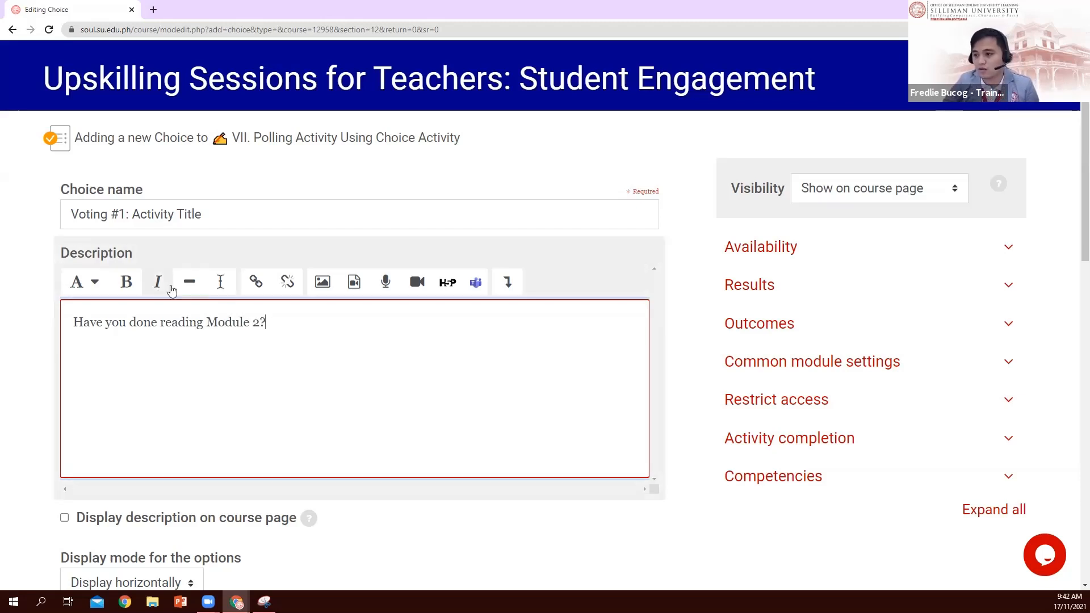
Review the choice name and the question in the description, along with the display settings below them
scroll(261, 366, "down", 2)
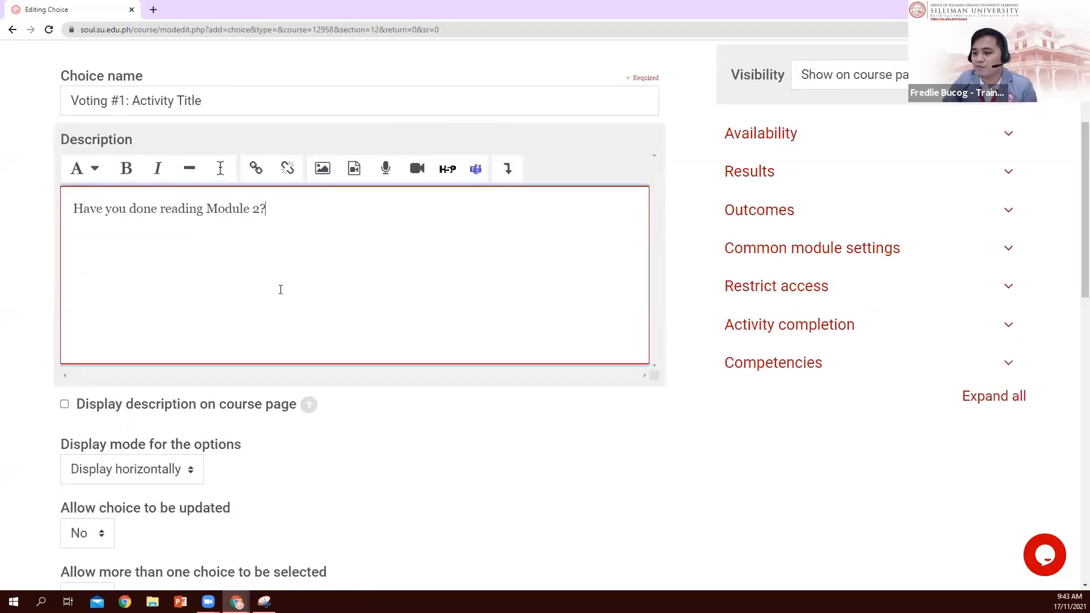
scroll(280, 290, "down", 1)
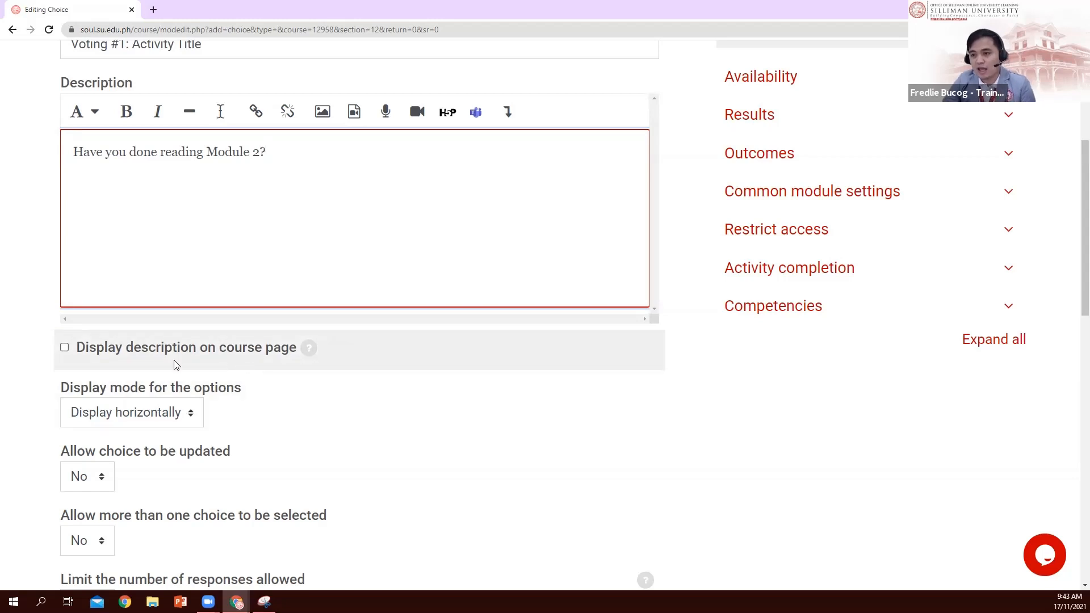
scroll(214, 325, "up", 2)
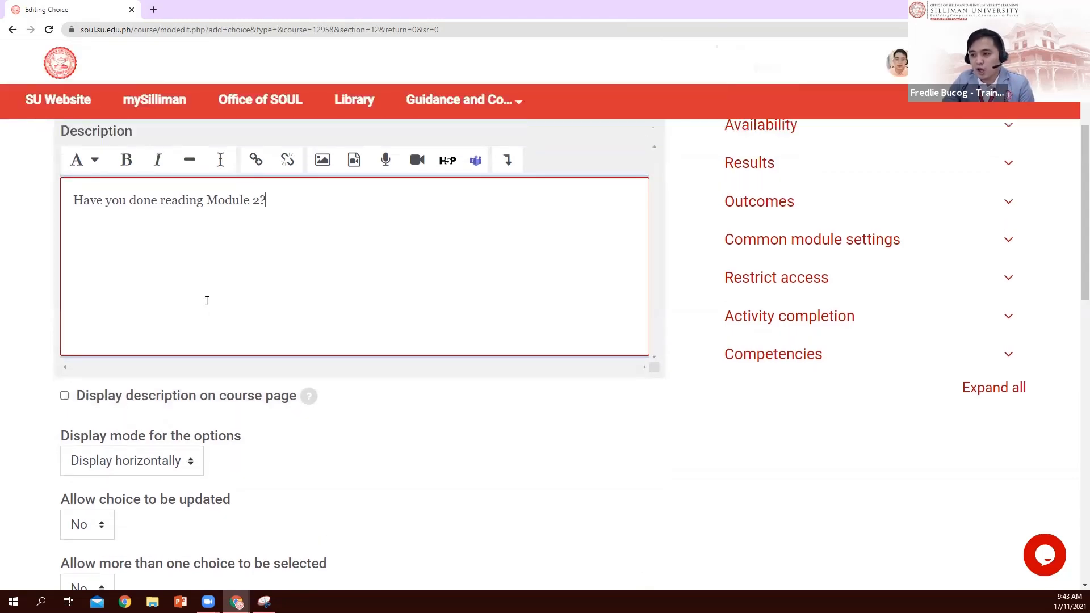
left_click_drag(286, 272, 71, 262)
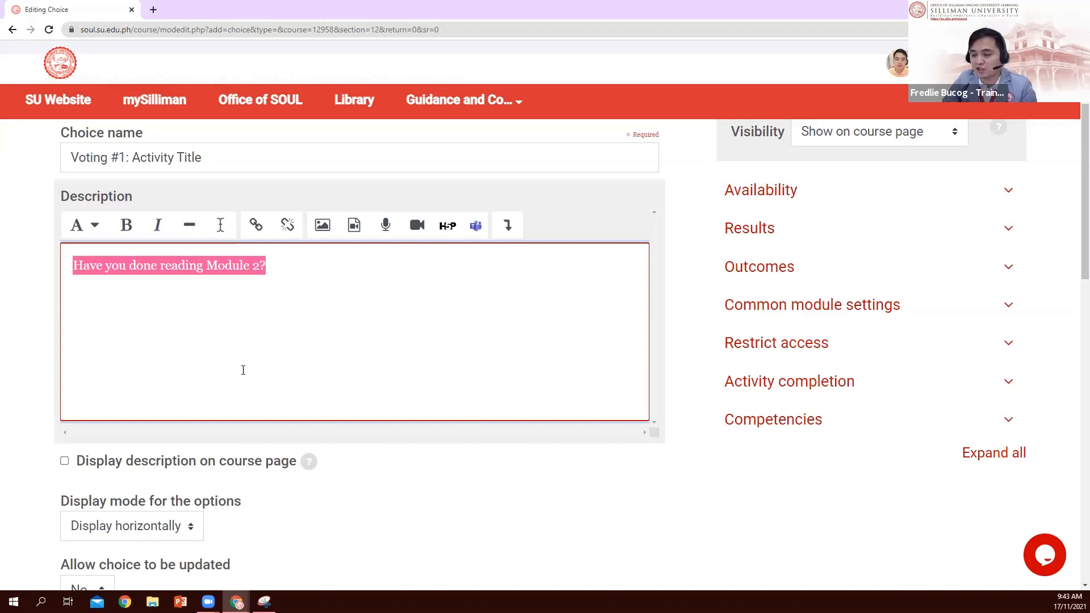
scroll(243, 370, "down", 1)
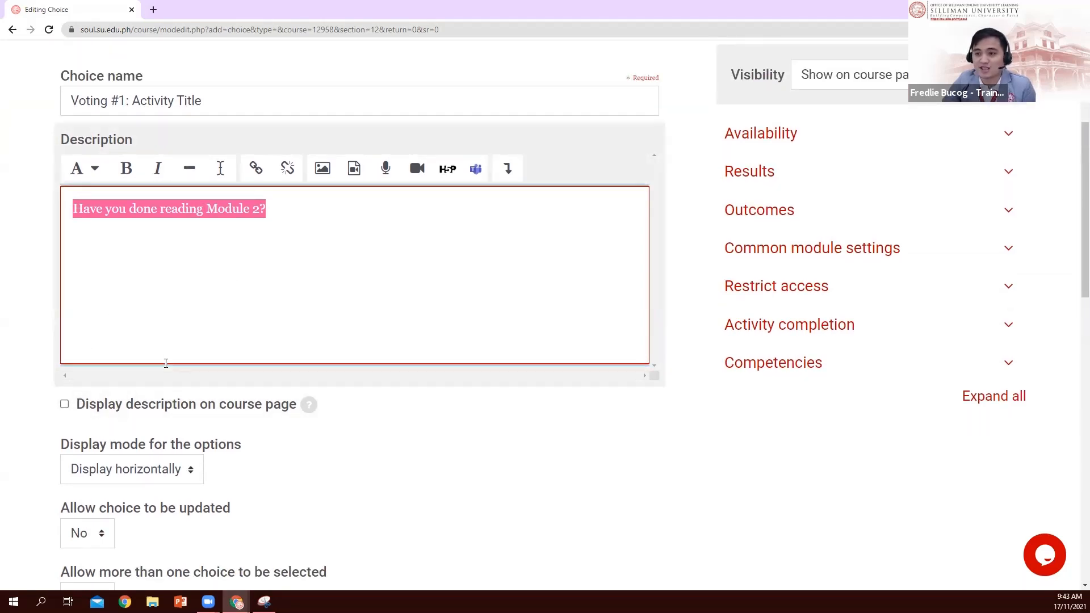
scroll(298, 309, "up", 1)
scroll(297, 308, "up", 1)
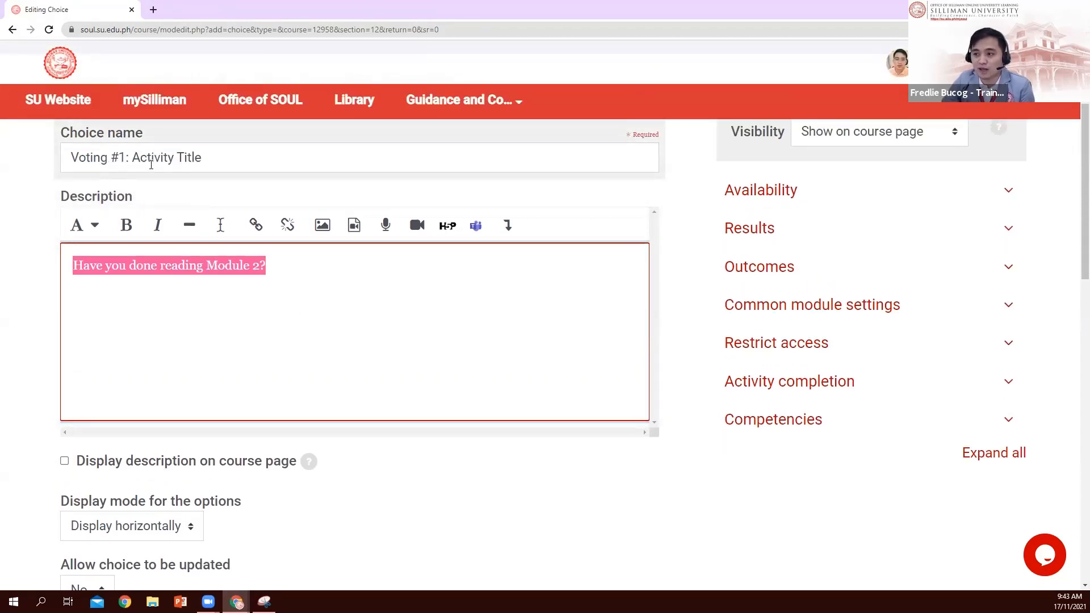
left_click(221, 161)
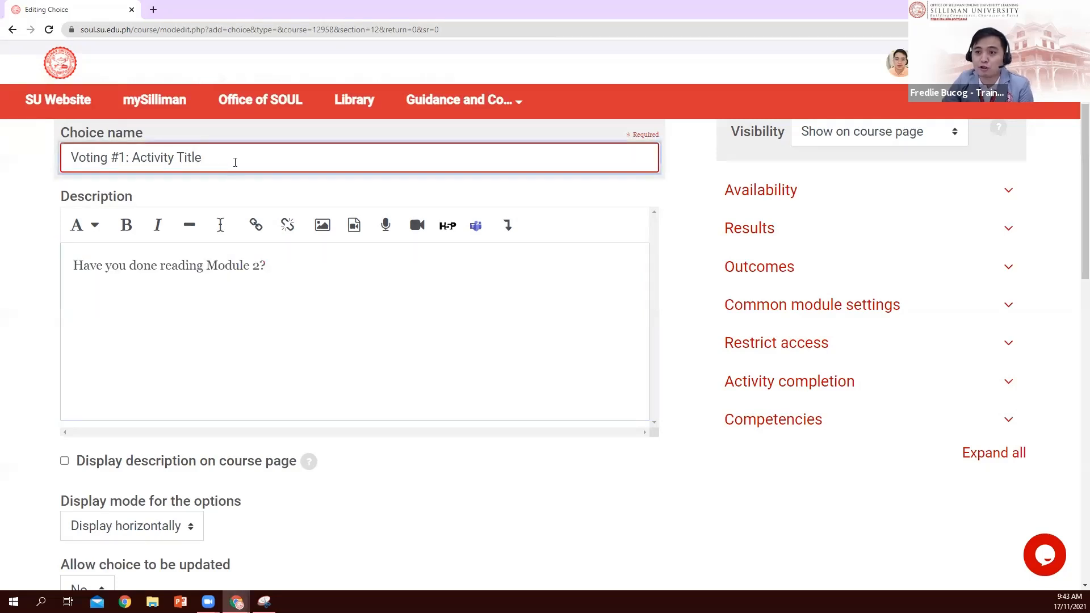
scroll(317, 294, "down", 1)
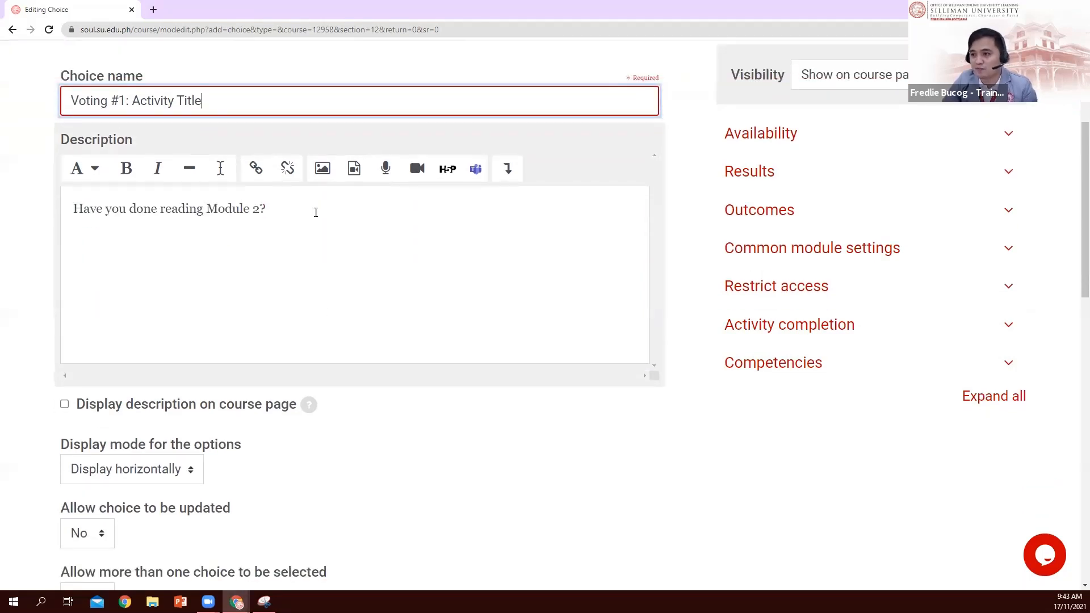
left_click(273, 211)
left_click_drag(287, 214, 53, 208)
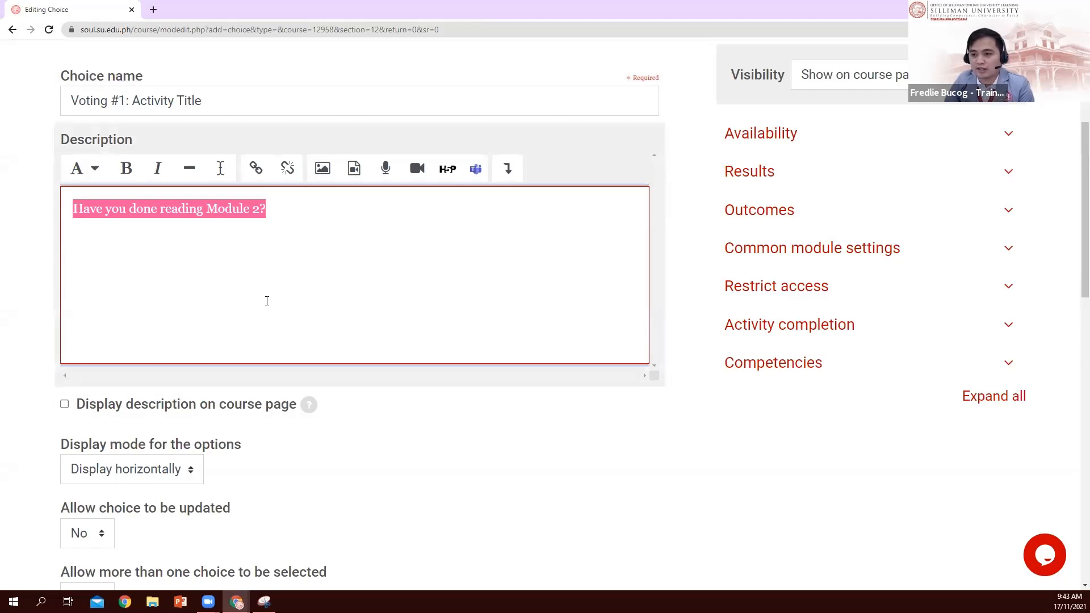
scroll(176, 324, "up", 2)
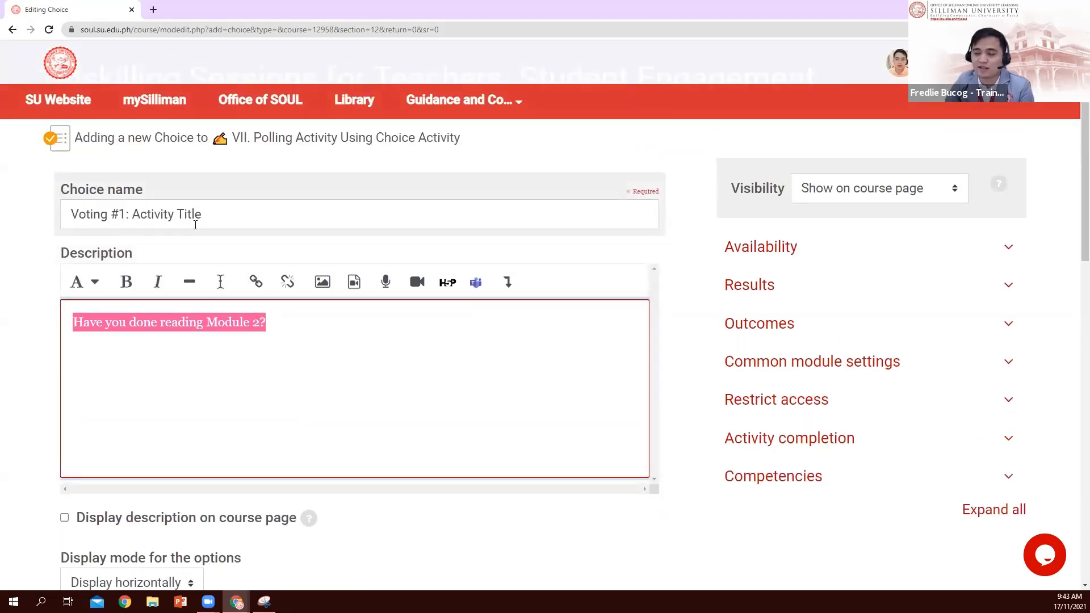
Enable displaying the description on the course page and choose "Display horizontally" as the display mode for the options
scroll(292, 335, "down", 1)
scroll(292, 335, "down", 3)
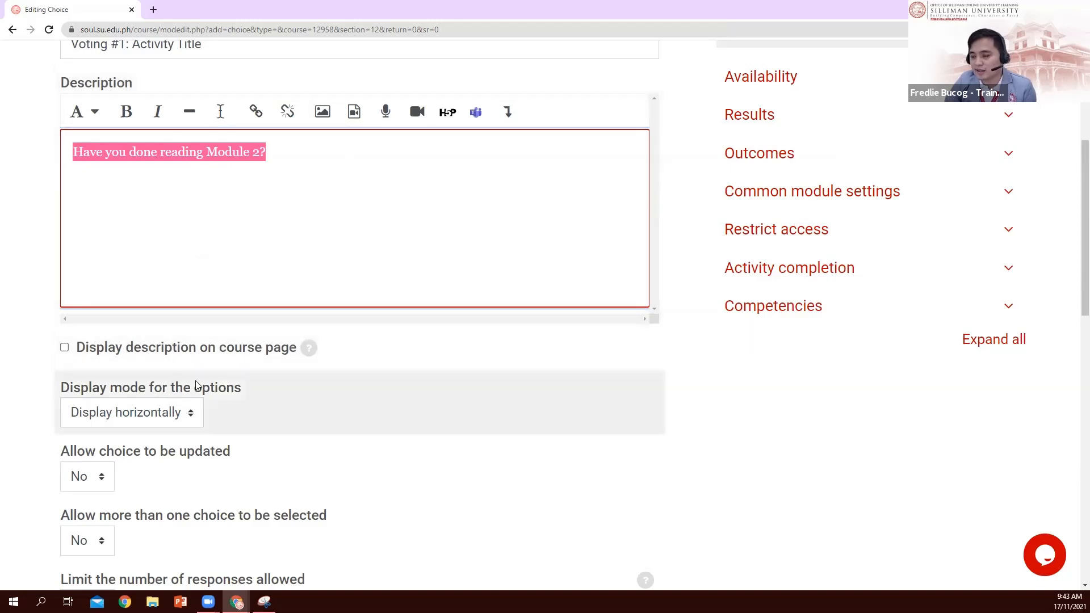
left_click(64, 347)
scroll(343, 297, "down", 2)
scroll(306, 265, "down", 1)
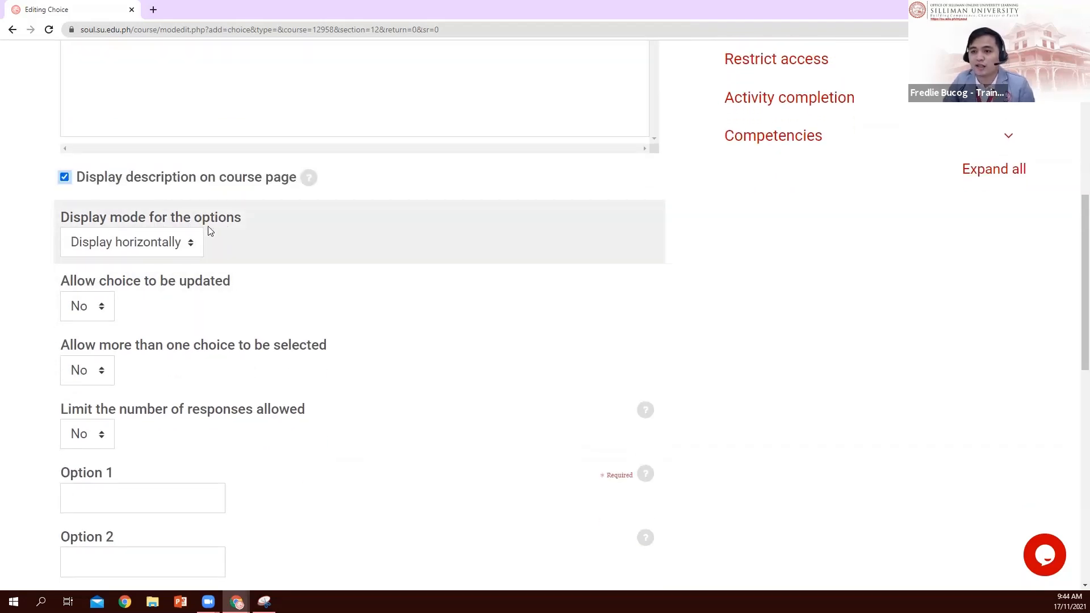
left_click(187, 250)
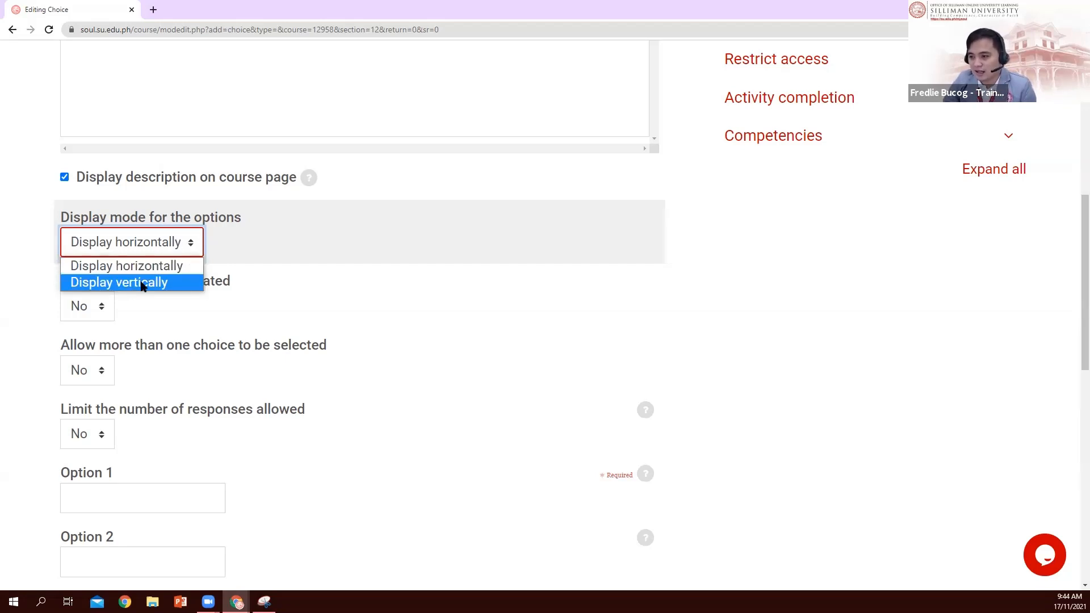
left_click(139, 262)
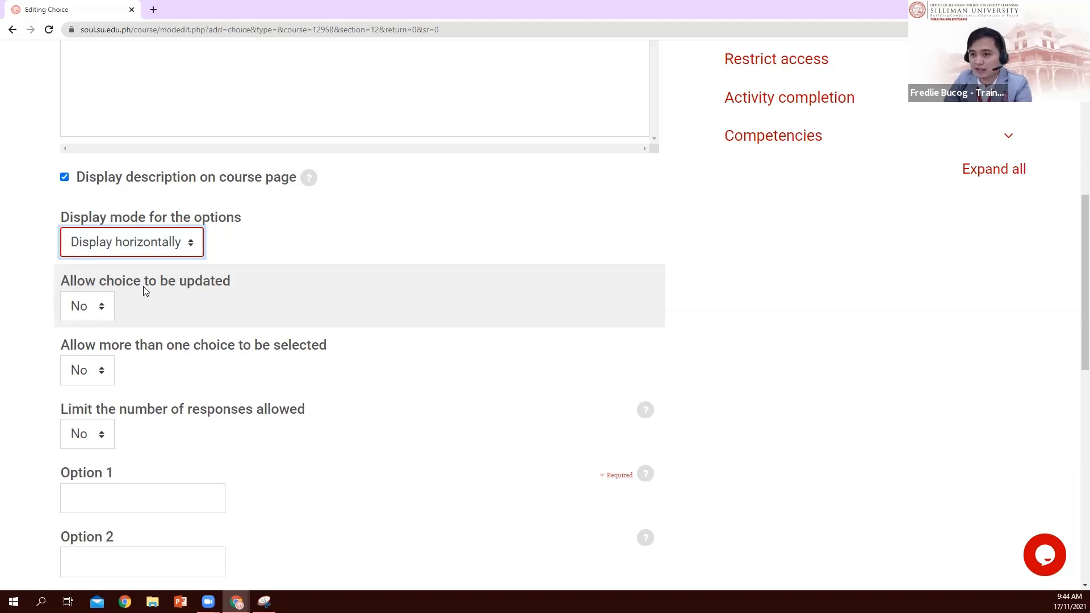
Set "Allow choice to be updated" to Yes for the new voting poll
left_click(107, 308)
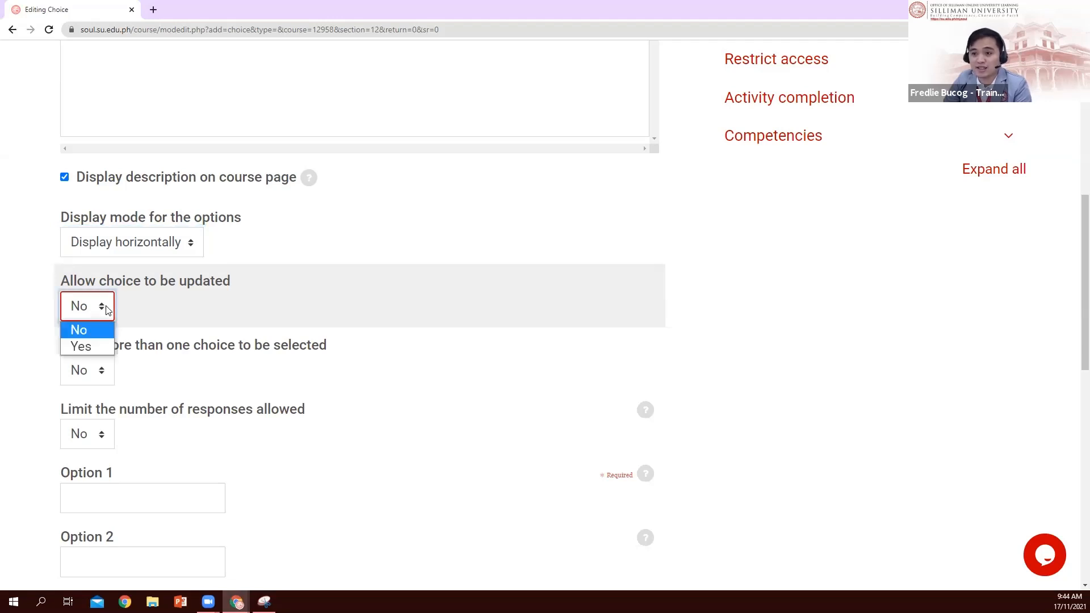
left_click(86, 348)
scroll(611, 408, "up", 6)
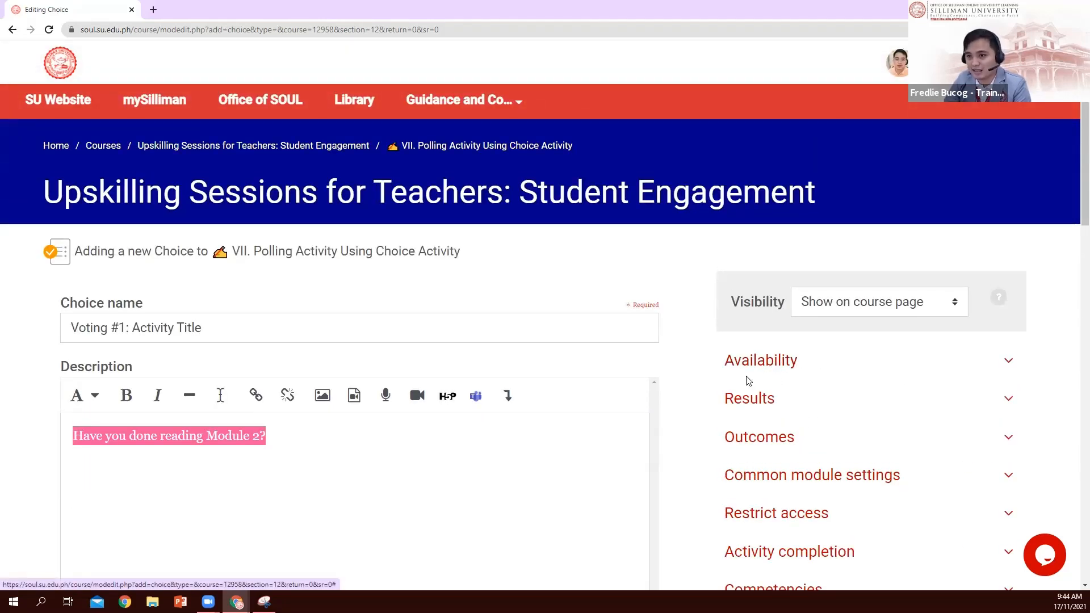
scroll(704, 378, "down", 9)
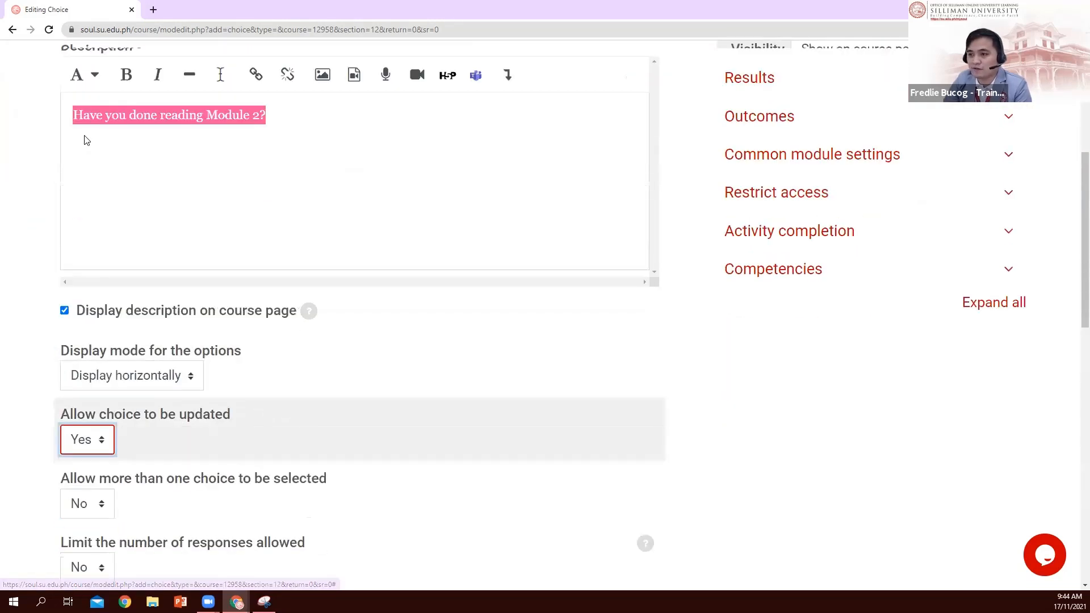
scroll(154, 260, "down", 2)
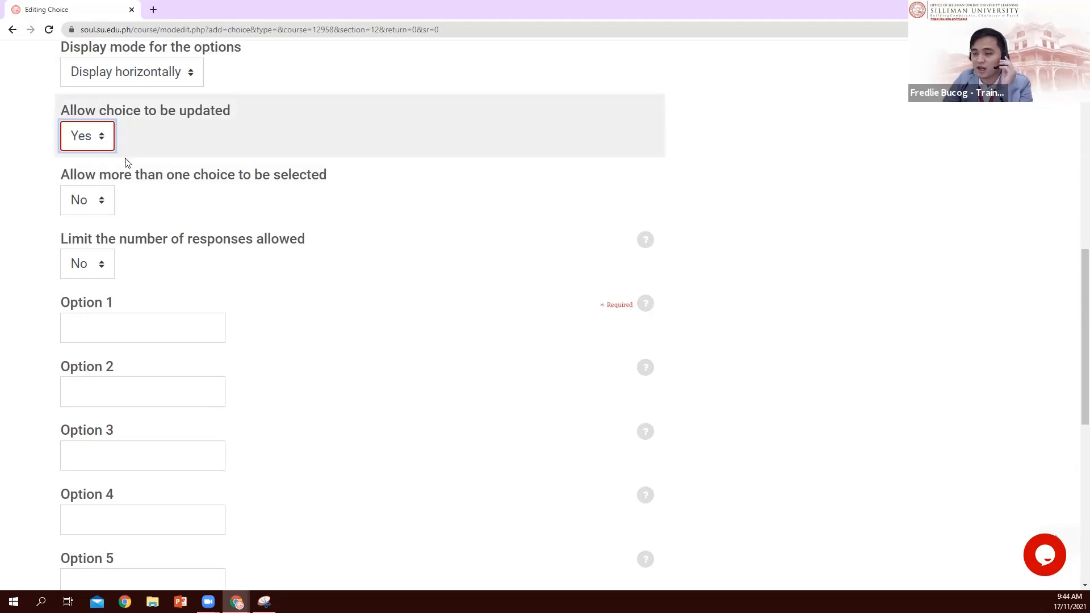
scroll(129, 199, "up", 1)
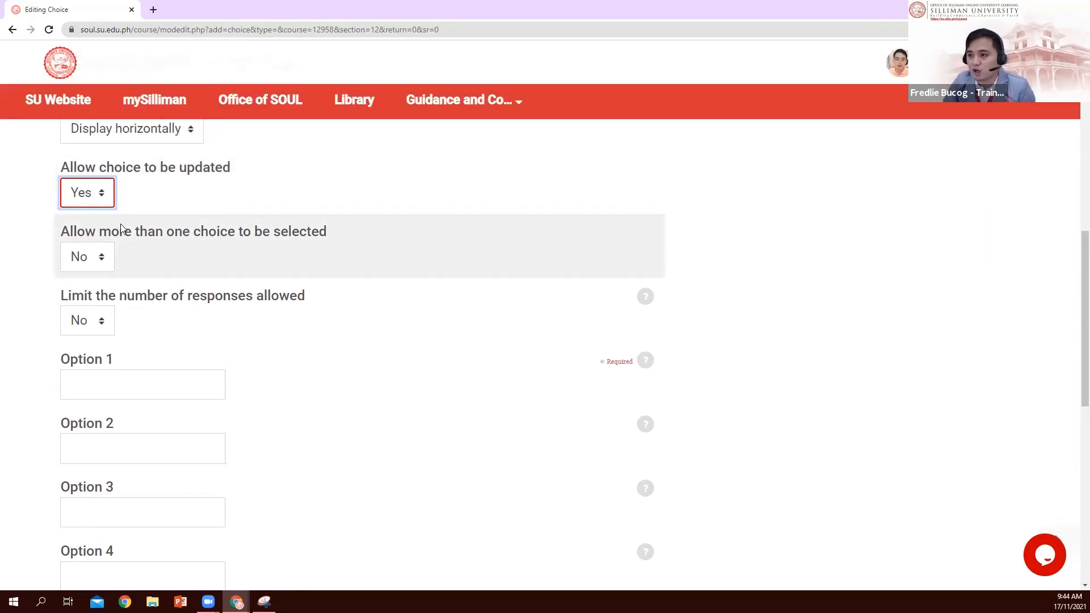
scroll(137, 254, "up", 1)
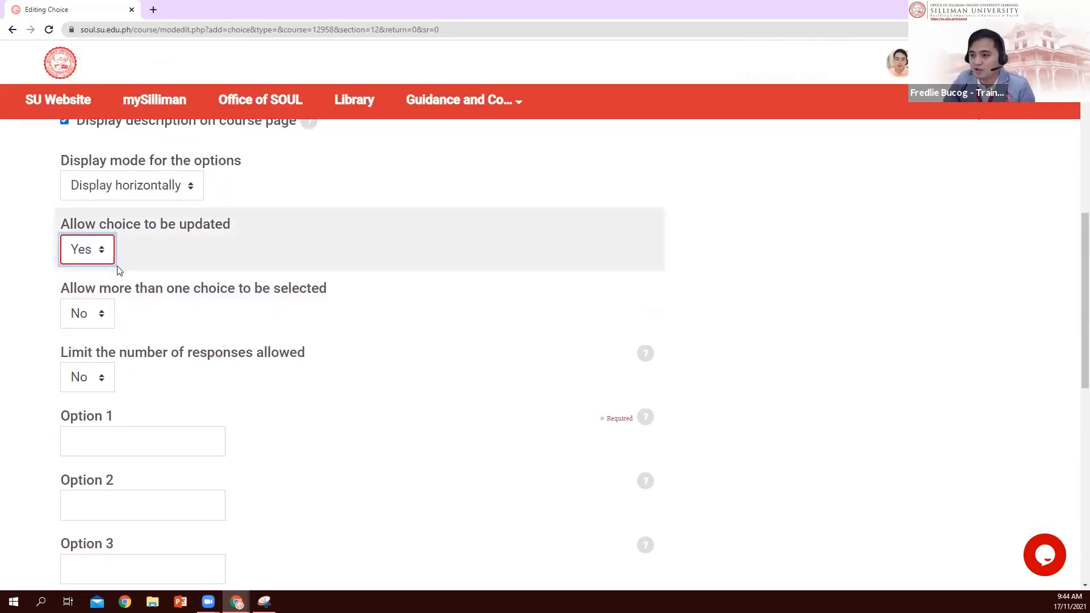
scroll(102, 278, "up", 1)
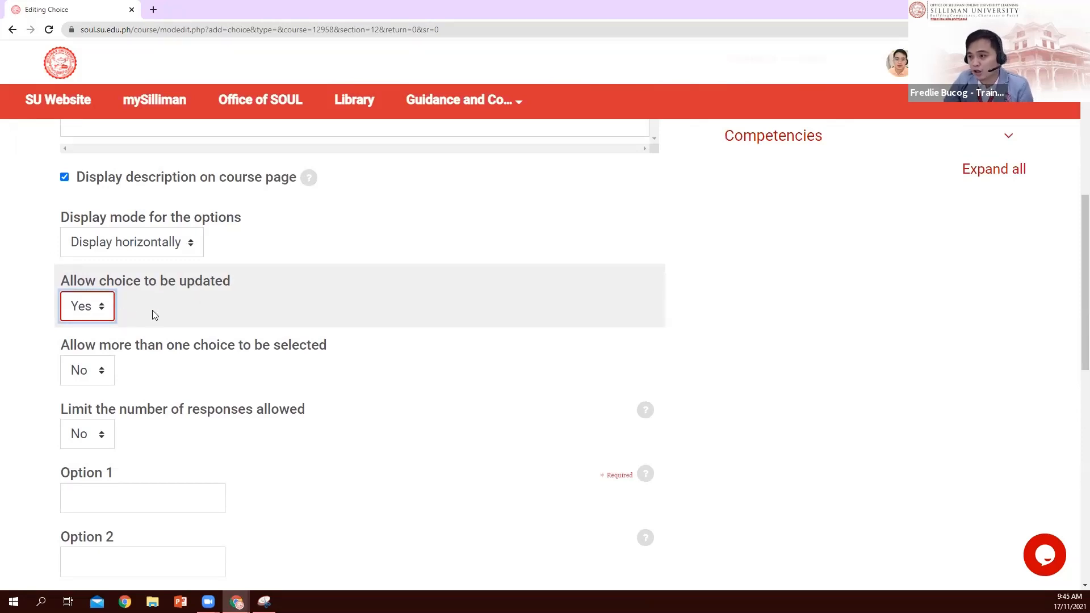
Check the available settings for allowing more than one choice to be selected, leaving it at No
scroll(195, 365, "down", 1)
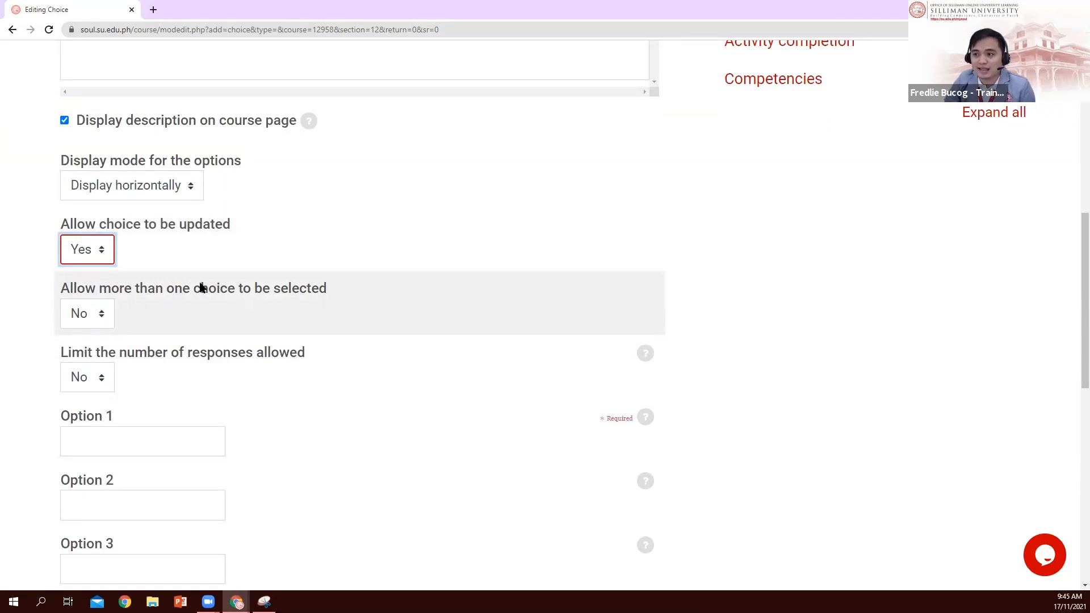
left_click(102, 319)
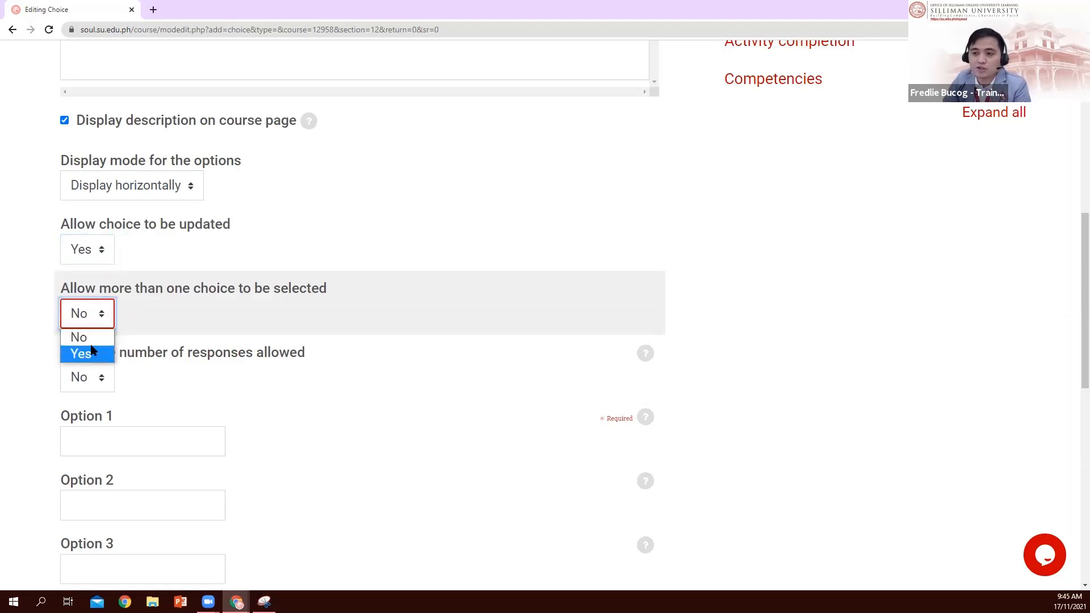
left_click(30, 307)
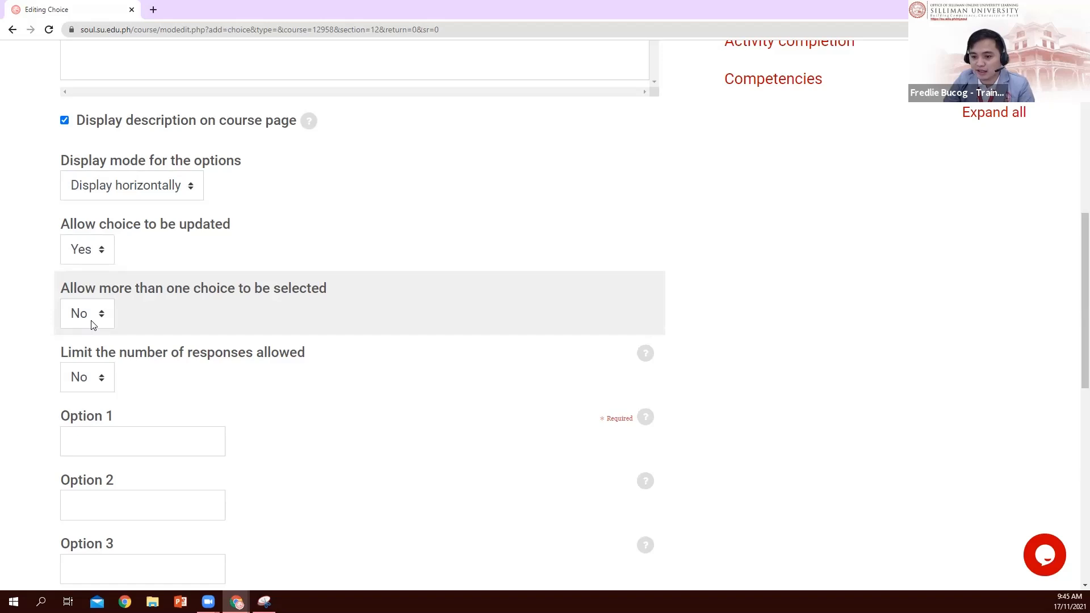
Turn on the limit for the number of responses allowed and examine the limit field of the first option
scroll(127, 320, "down", 1)
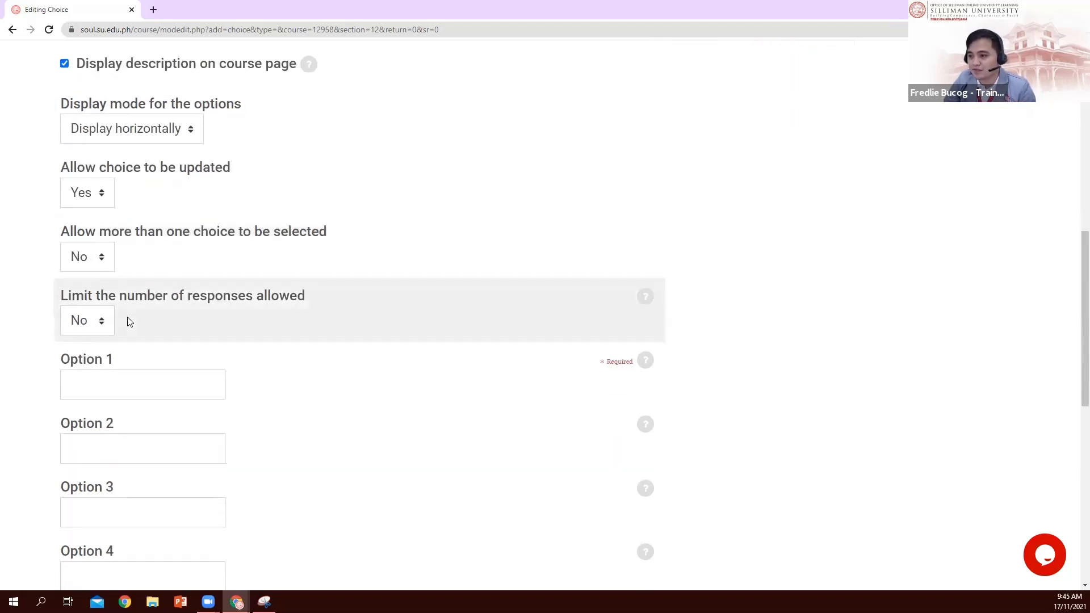
scroll(98, 258, "down", 1)
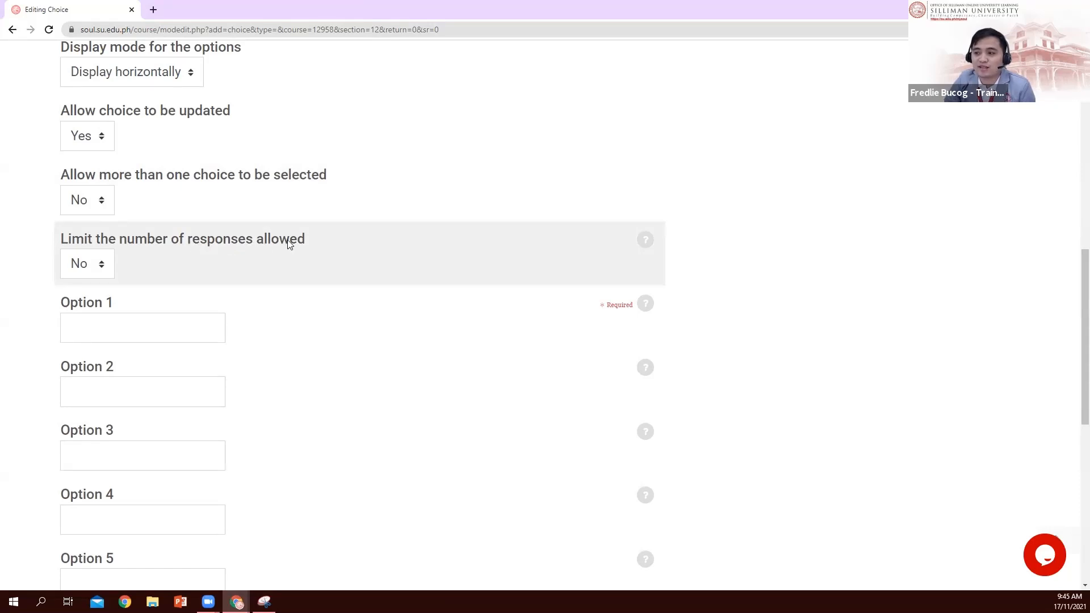
left_click(104, 265)
left_click(84, 304)
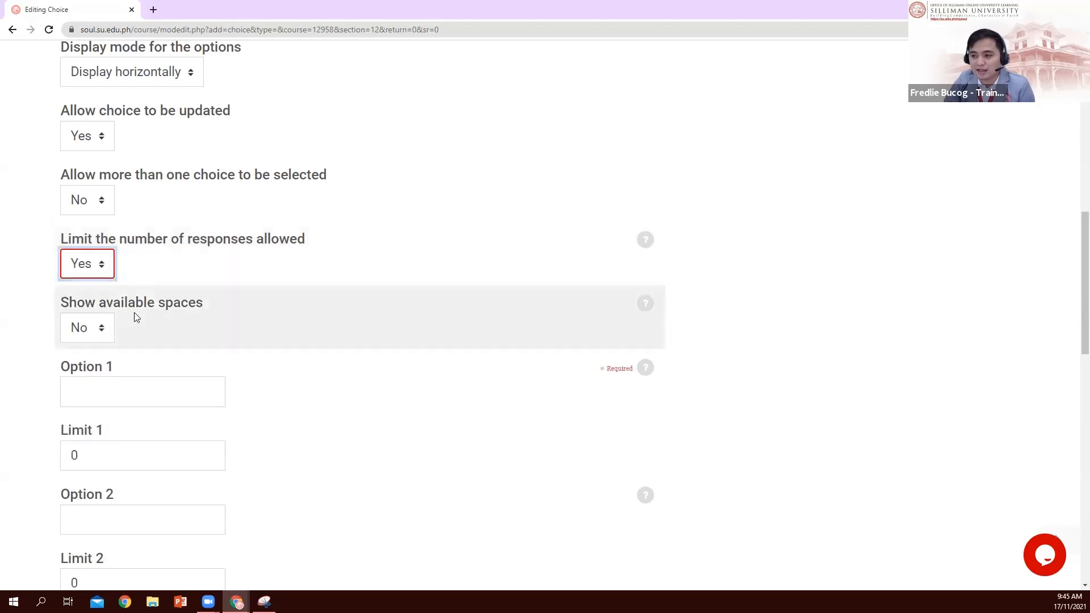
scroll(119, 302, "down", 2)
left_click(80, 348)
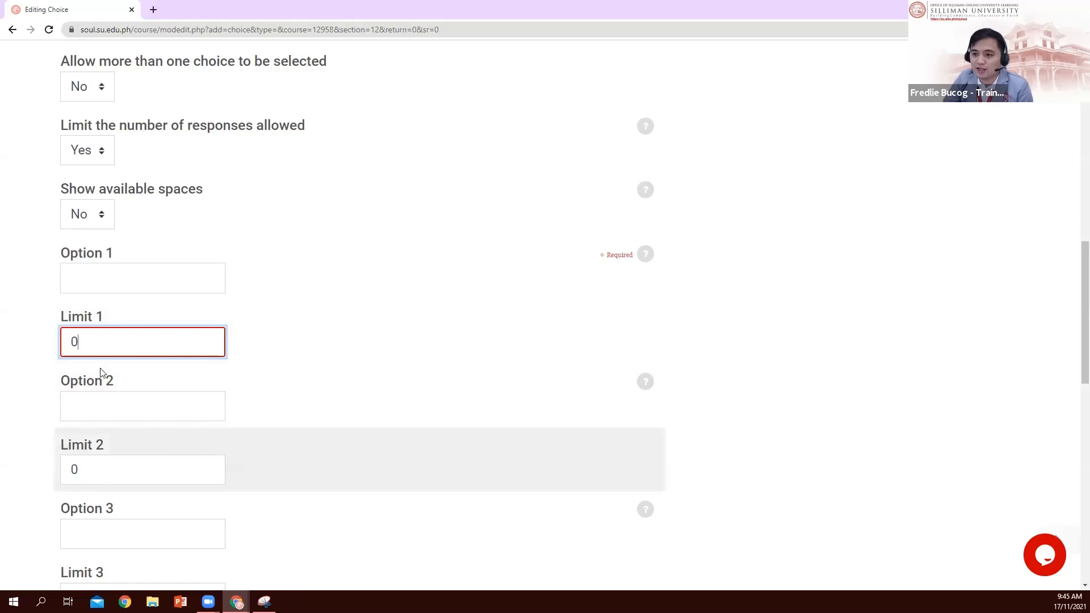
left_click_drag(88, 341, 69, 341)
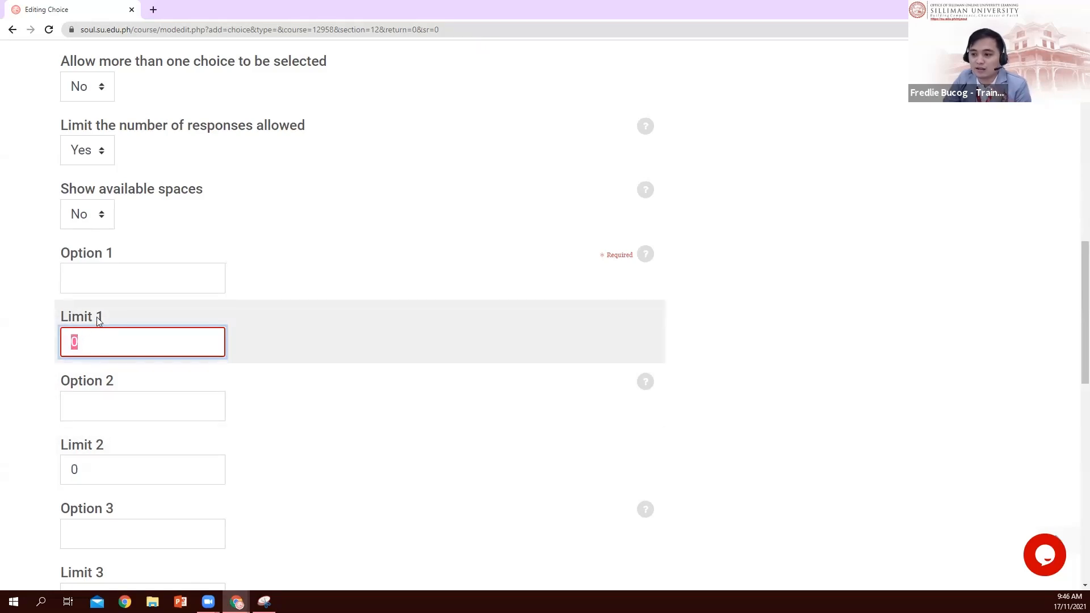
left_click(94, 279)
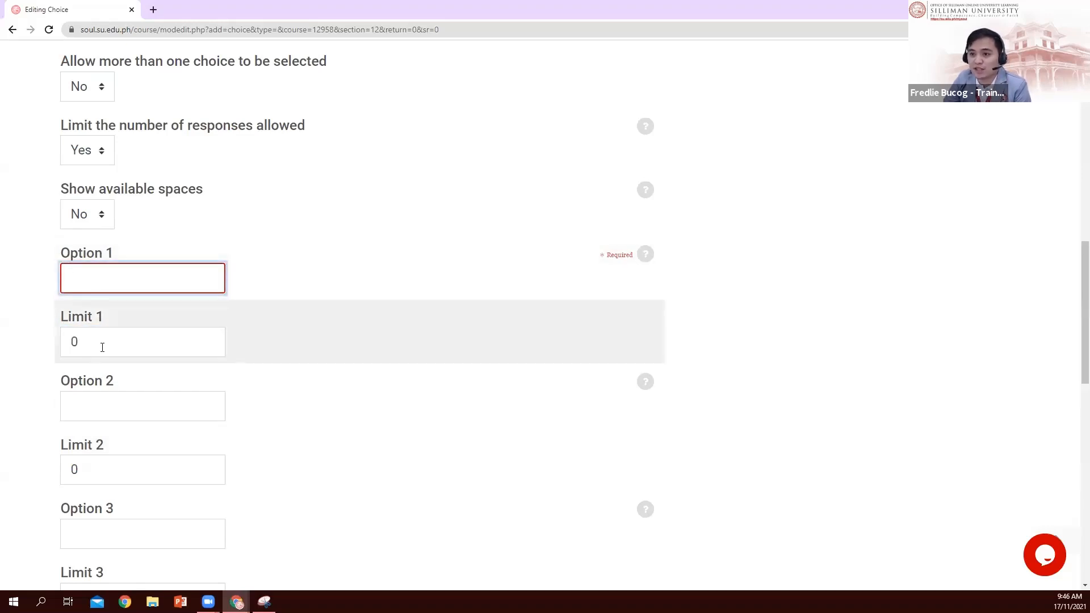
Review the question in the description by highlighting its text, and return to the response limit settings
scroll(114, 307, "up", 1)
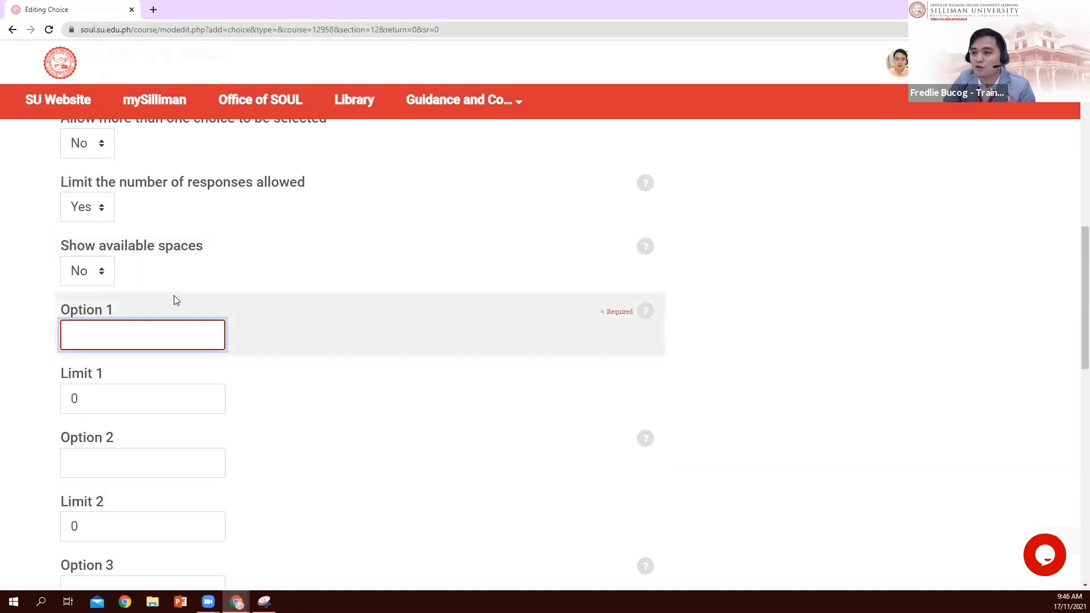
scroll(193, 298, "up", 10)
left_click(215, 326)
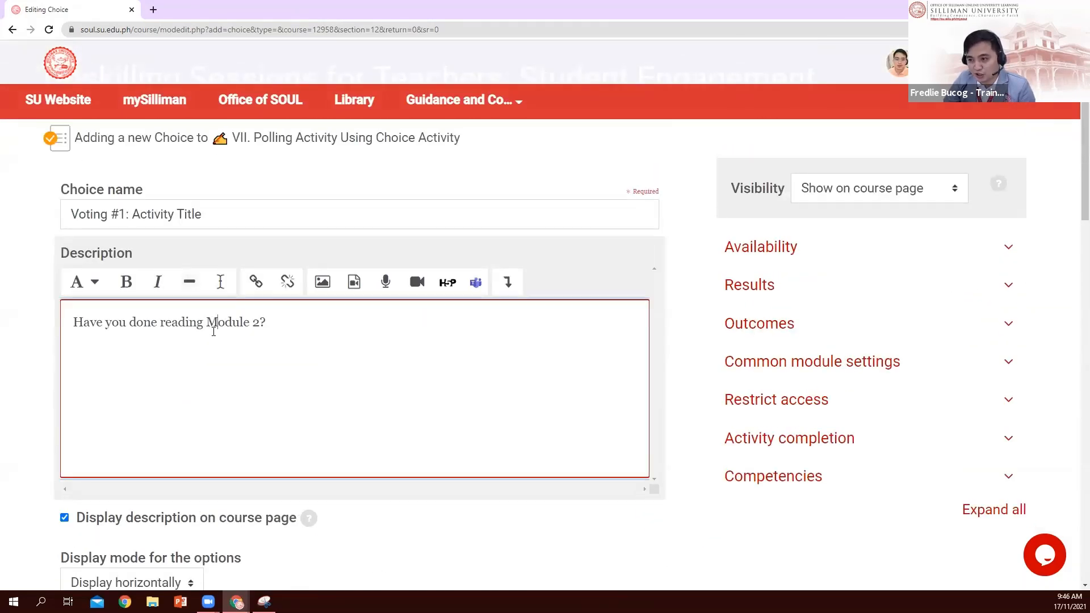
left_click_drag(281, 322, 64, 315)
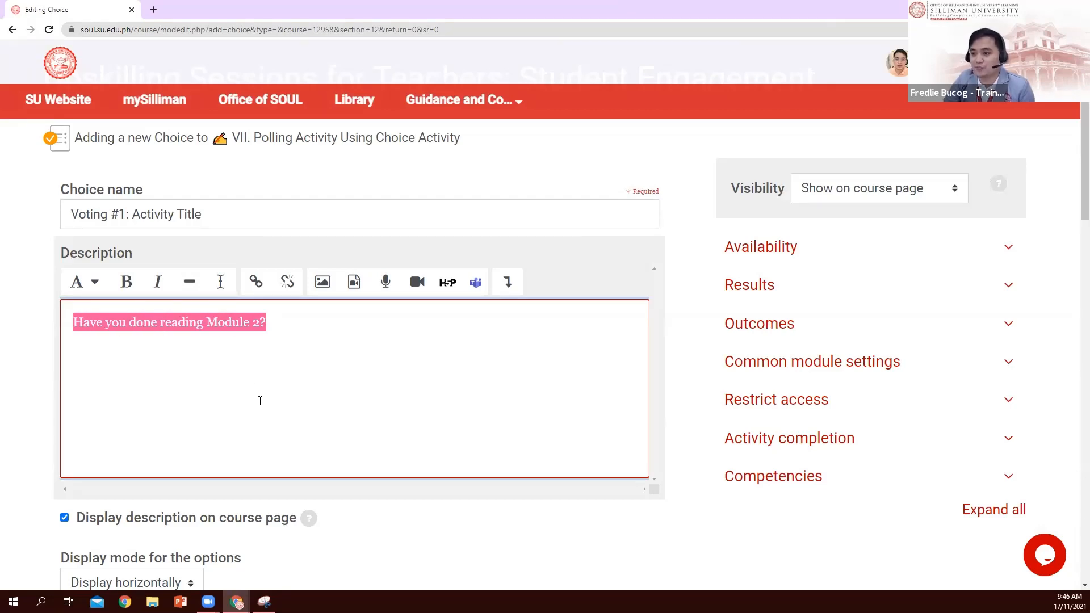
scroll(260, 401, "down", 10)
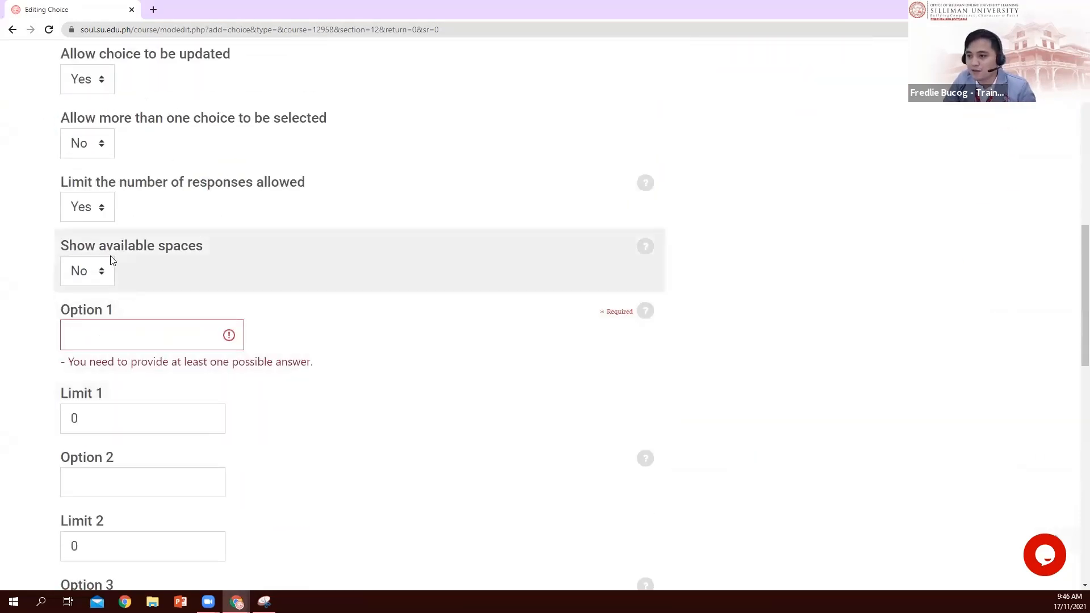
Keep "Show available spaces" at No and turn off the limit on the number of responses allowed
left_click(103, 277)
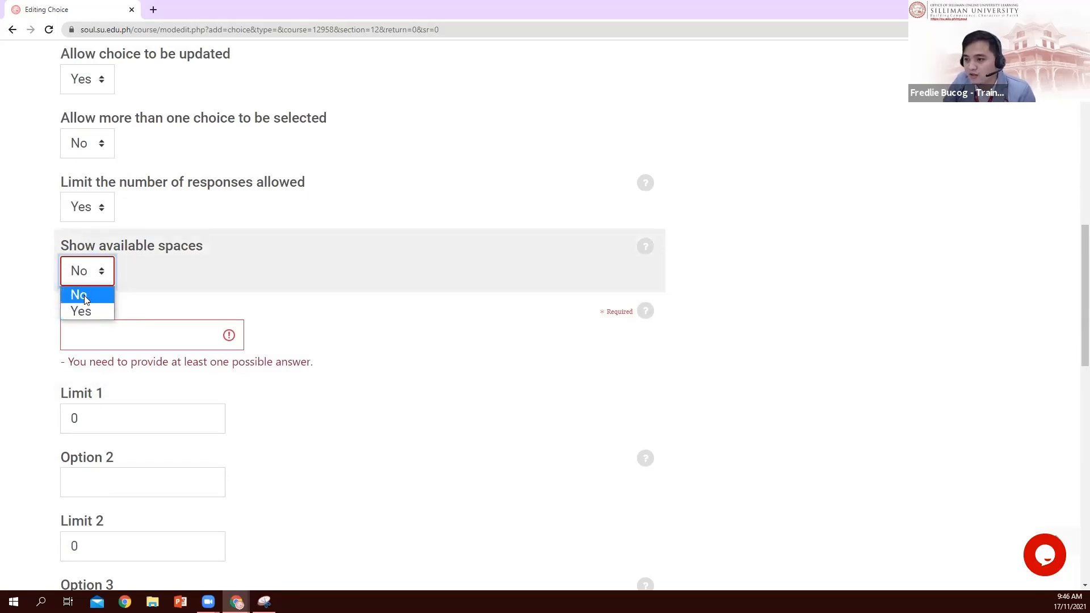
left_click(87, 296)
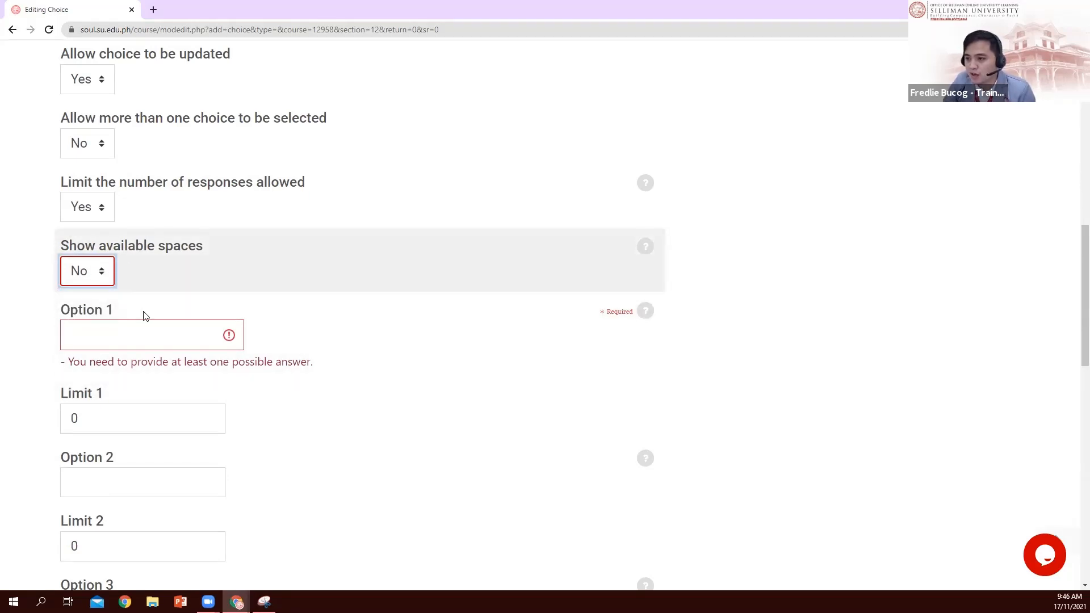
scroll(130, 312, "up", 2)
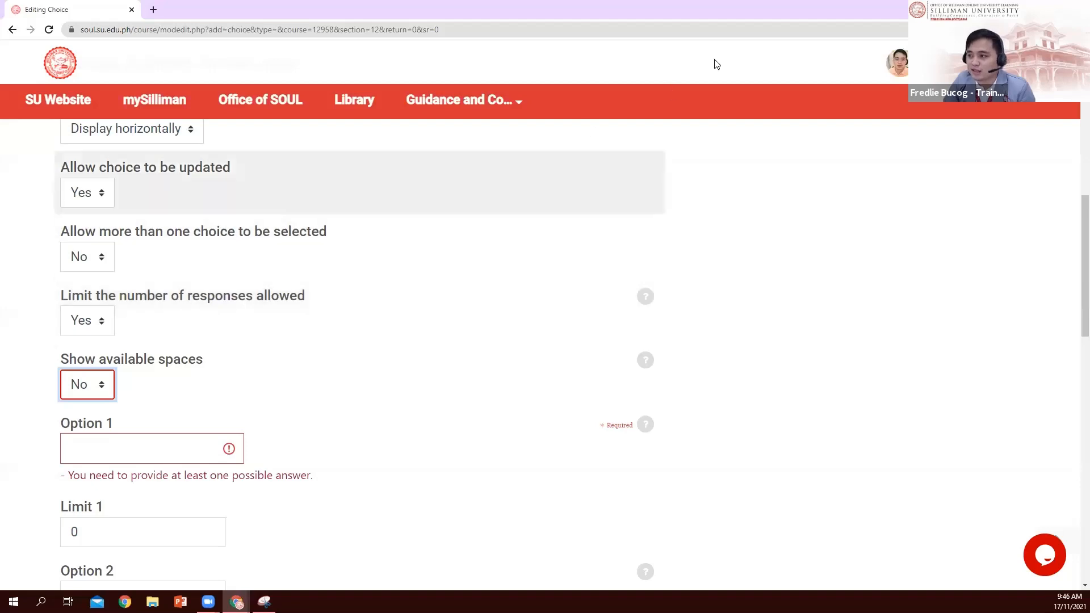
left_click(106, 322)
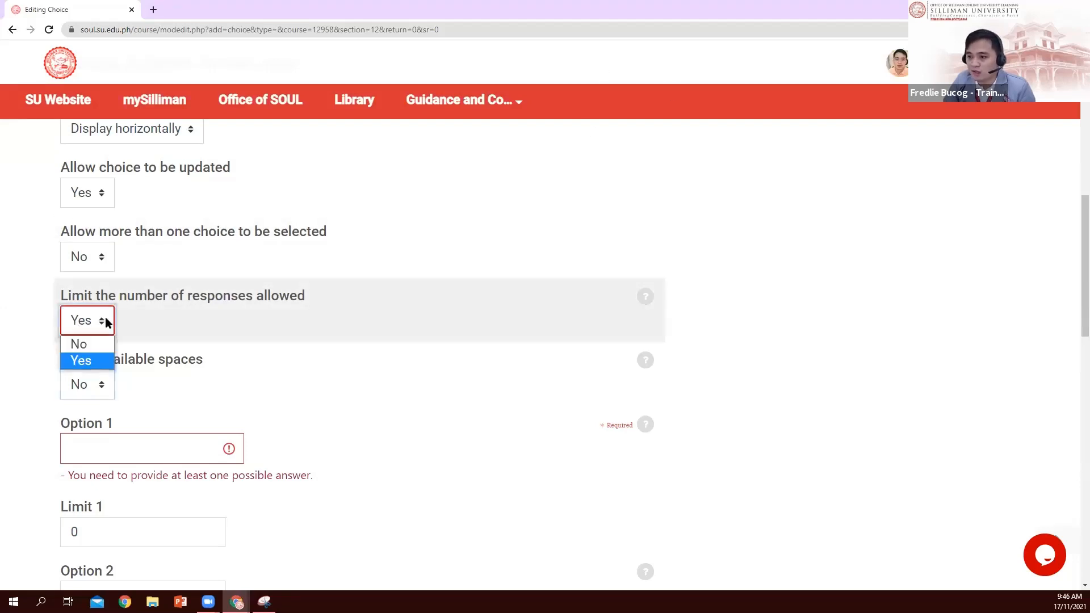
left_click(80, 345)
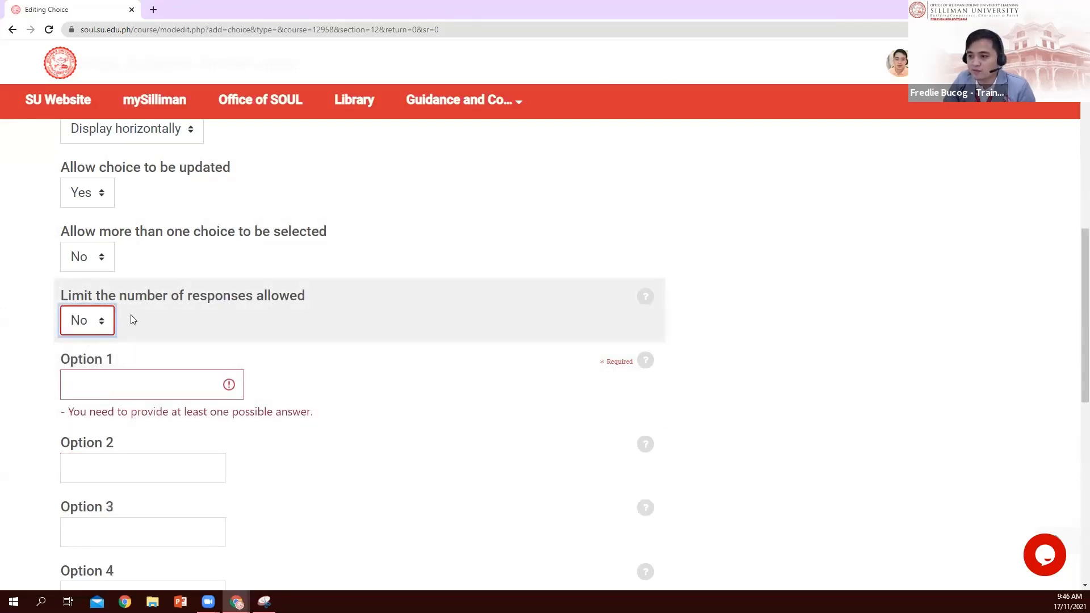
Enter "Yes" as Option 1 and "No" as Option 2 of the poll
scroll(151, 325, "up", 1)
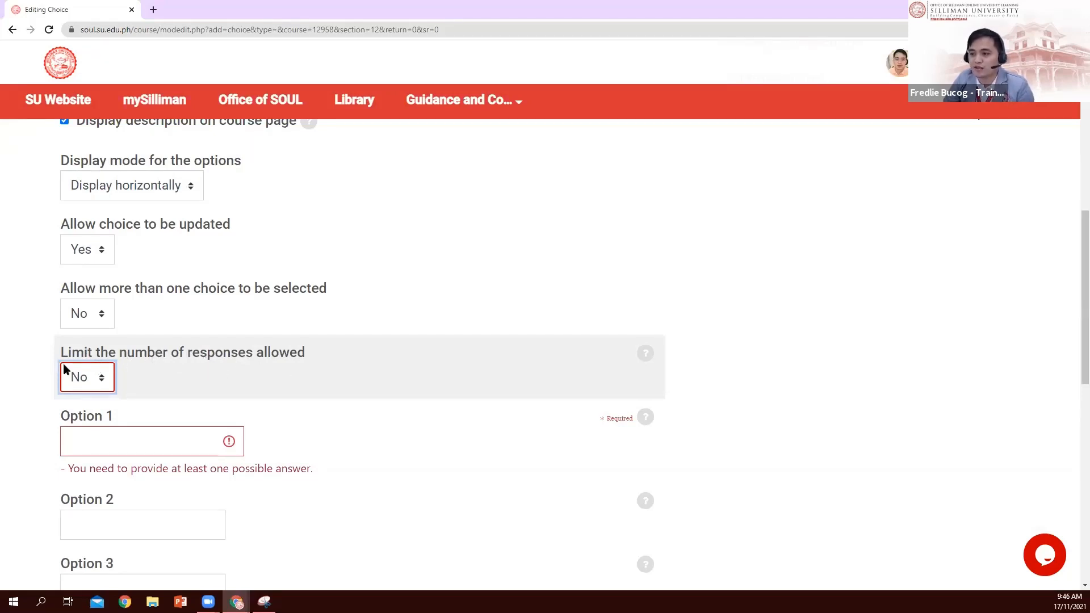
scroll(45, 375, "down", 2)
scroll(47, 373, "down", 2)
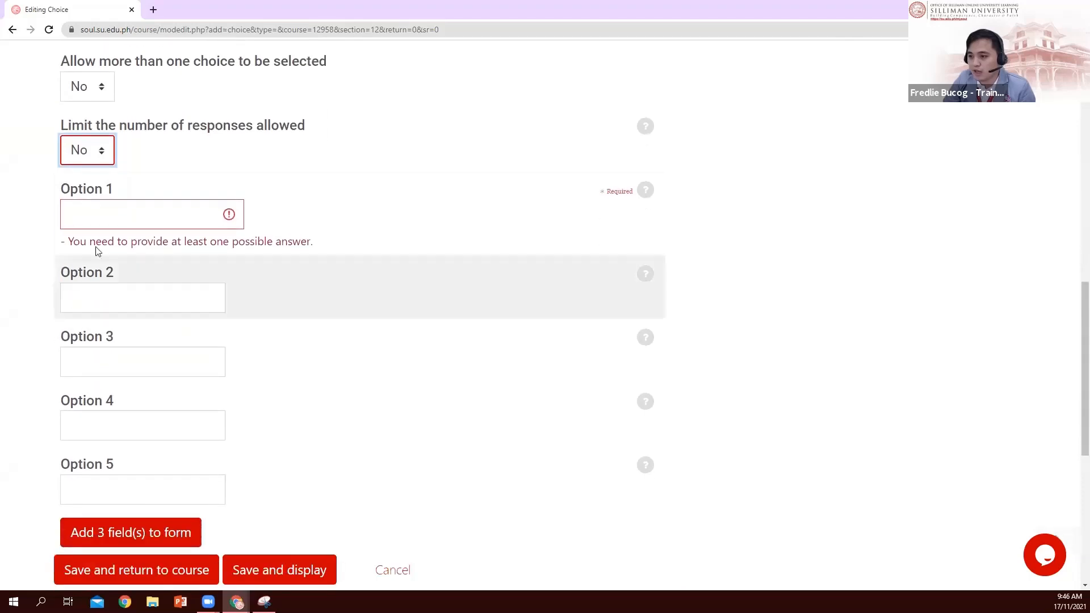
left_click(104, 213)
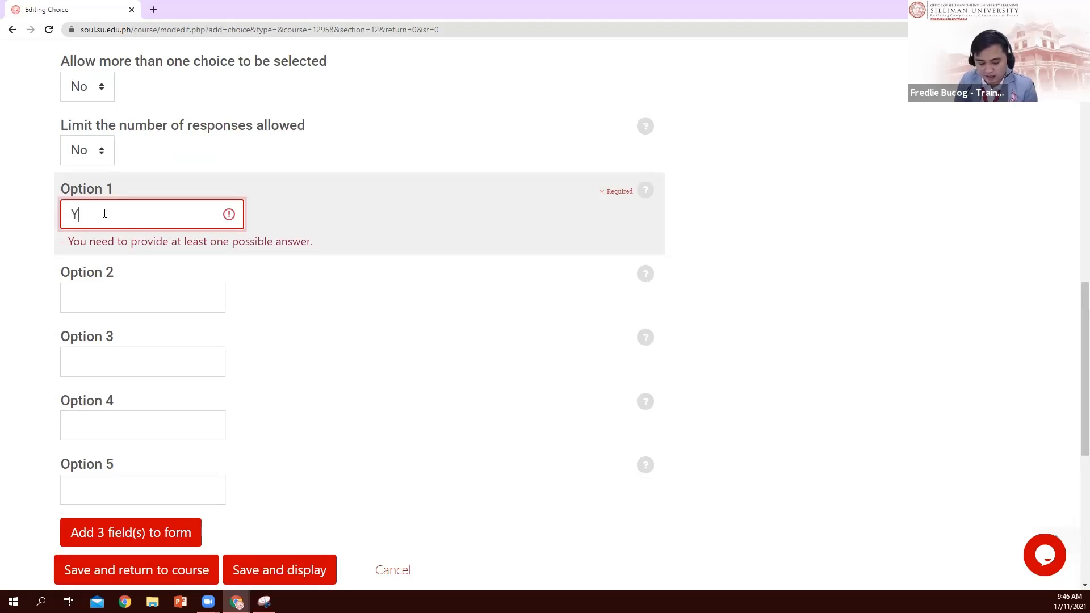
left_click(111, 296)
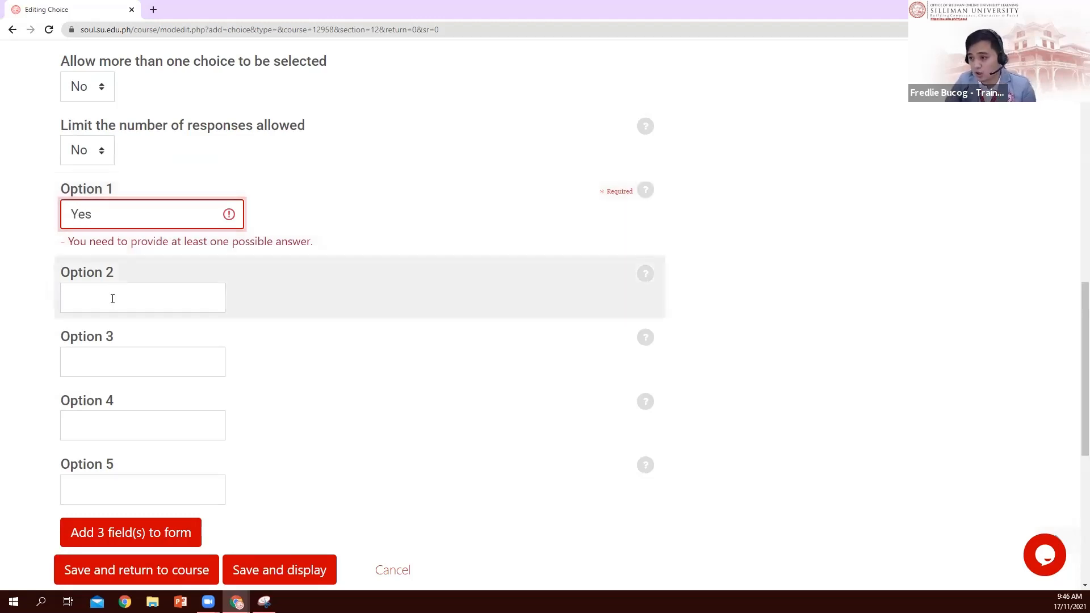
type("No")
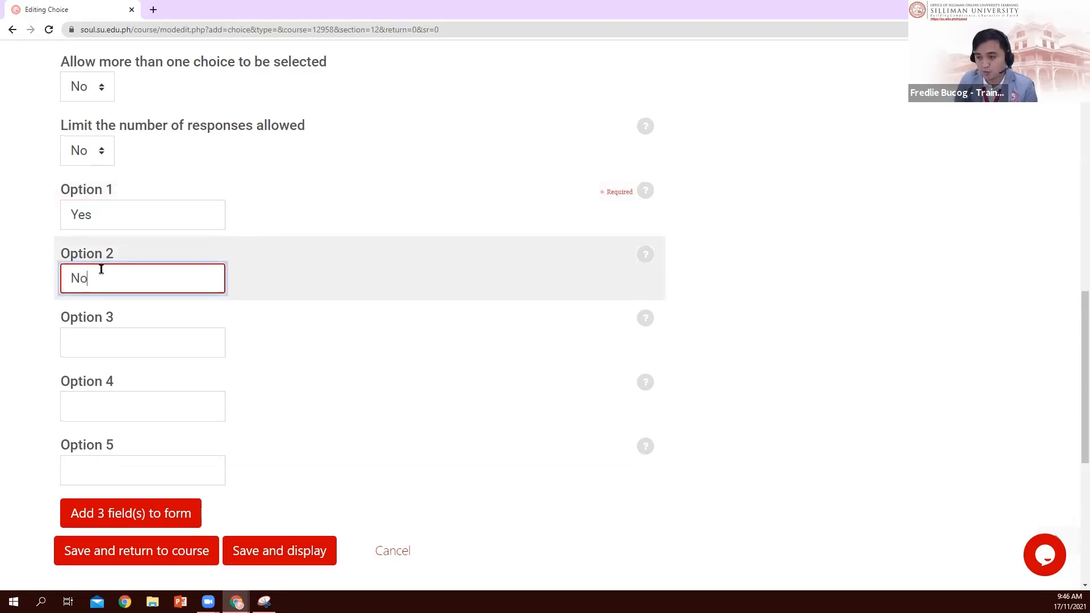
Review the two answer options against the question in the description
scroll(158, 317, "up", 2)
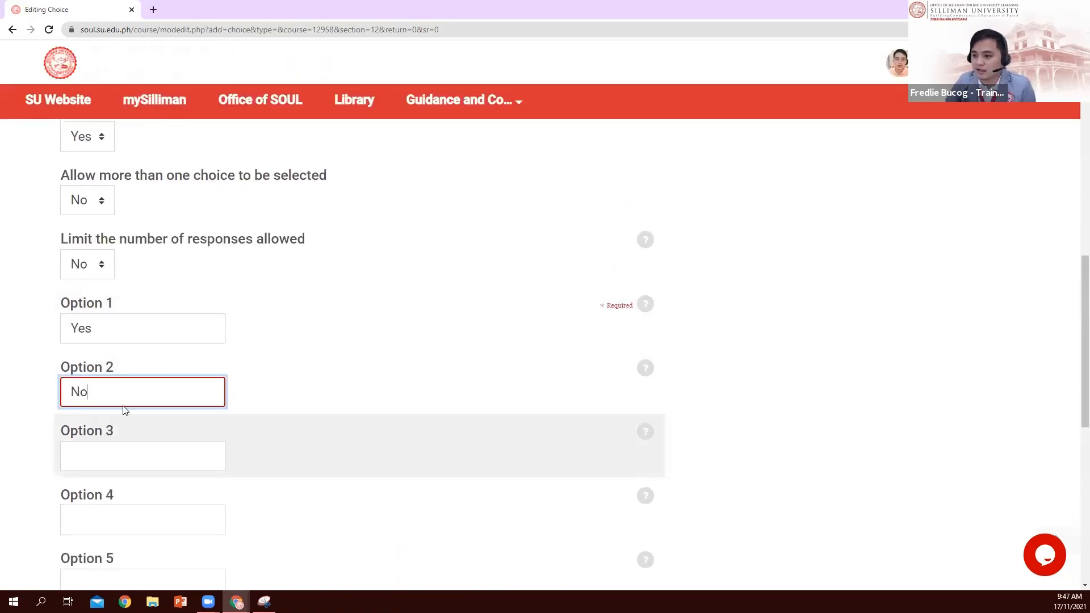
left_click(114, 330)
scroll(209, 296, "up", 8)
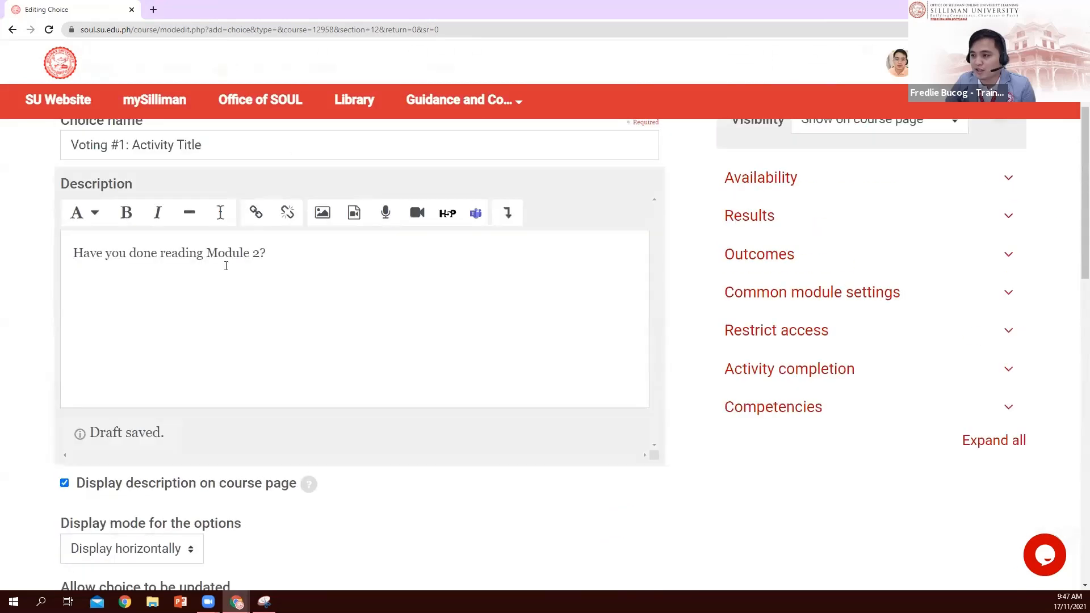
left_click(303, 288)
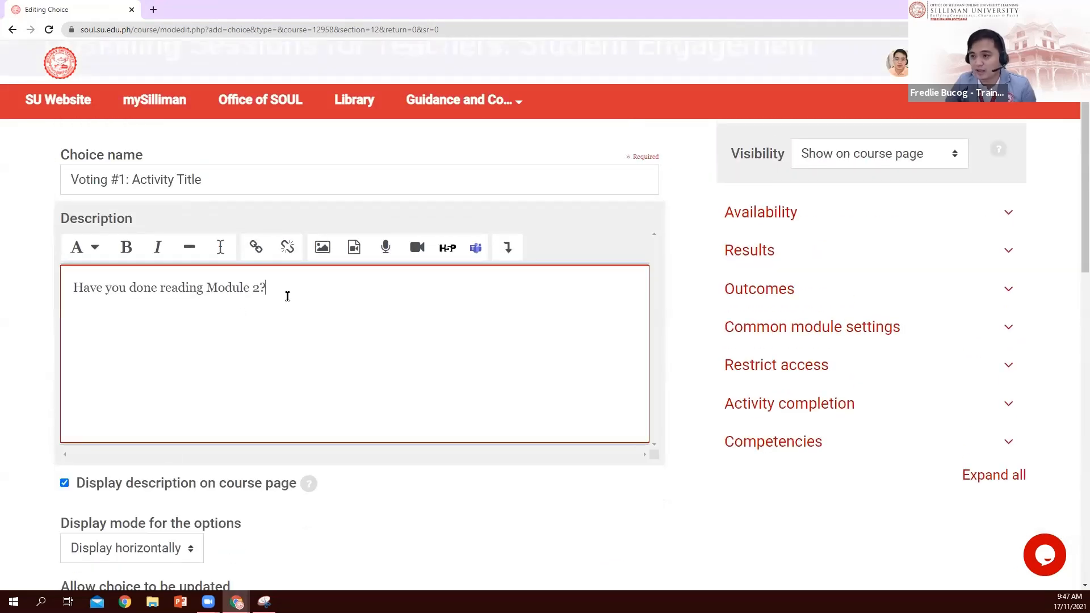
scroll(268, 339, "down", 12)
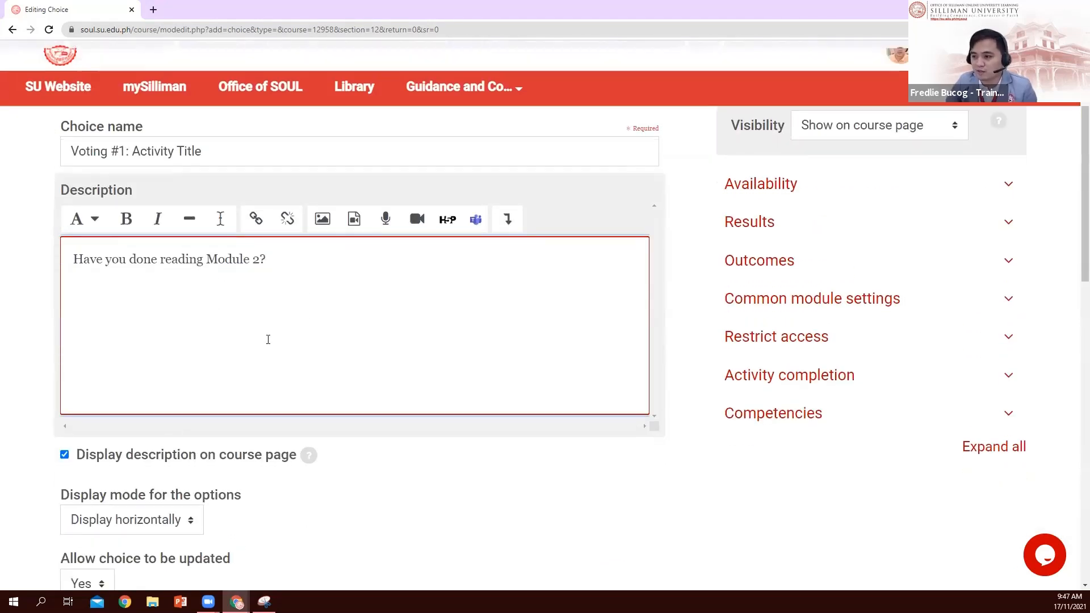
scroll(216, 310, "up", 6)
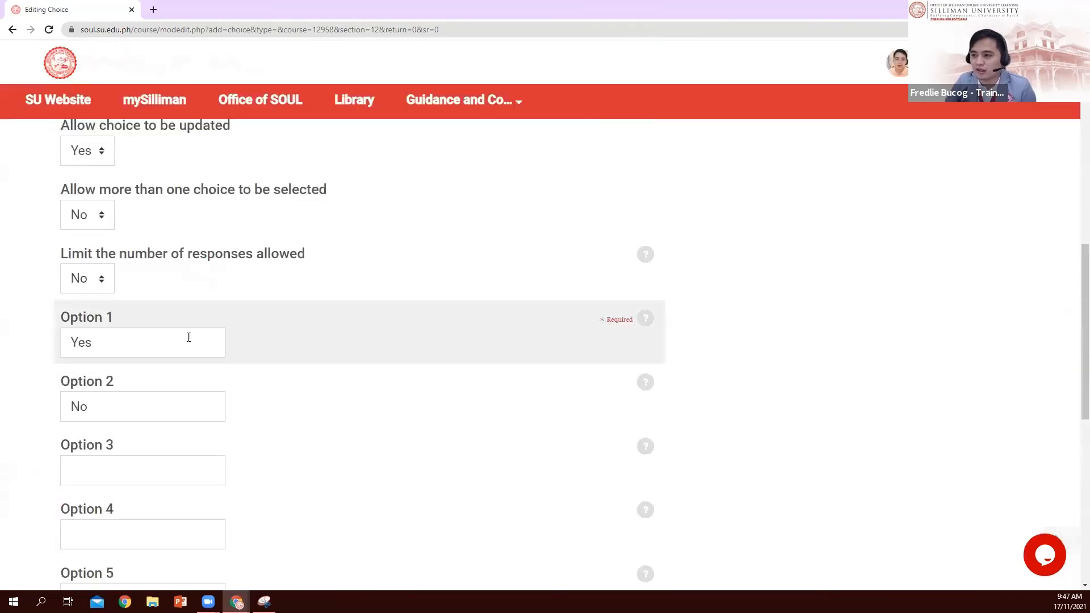
Examine the poll's answer option fields from Option 1 through Option 5
left_click(110, 406)
left_click(119, 470)
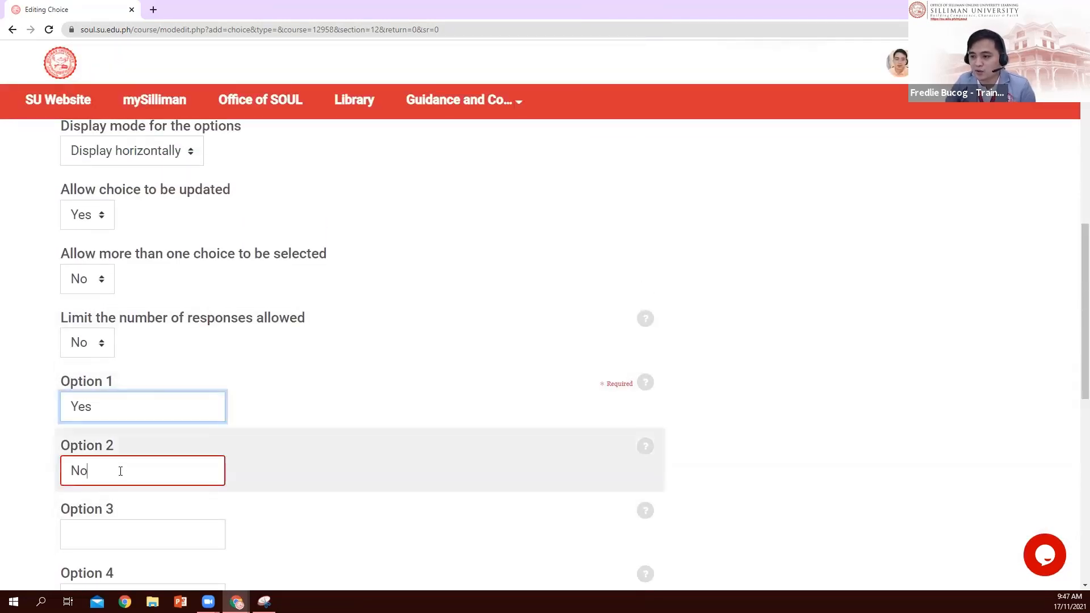
scroll(188, 436, "down", 5)
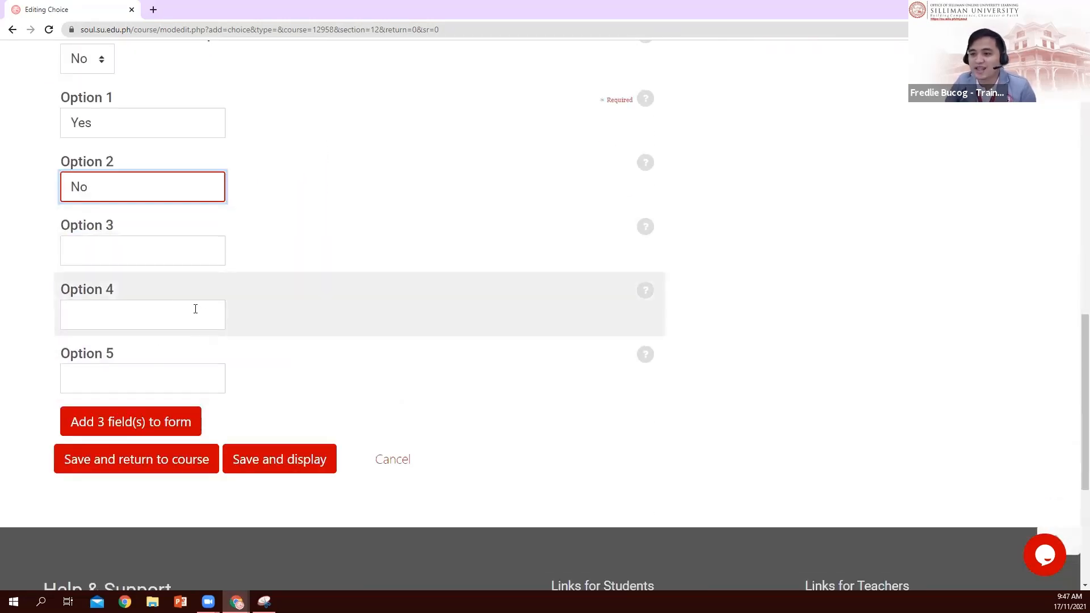
left_click(173, 371)
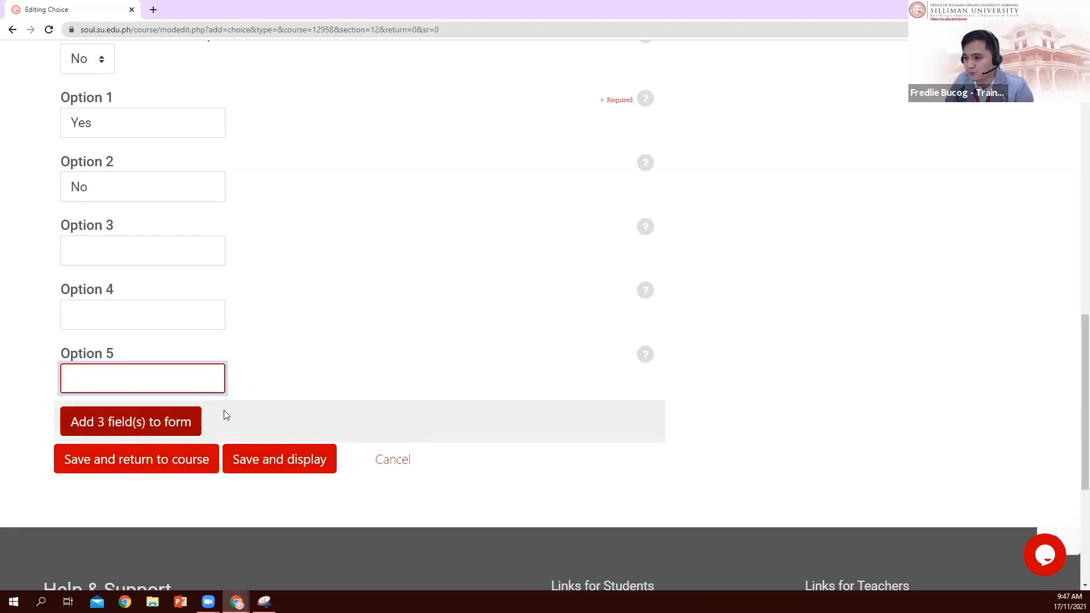
Review the choice name, the question in the description, and the "Display description on course page" setting
scroll(315, 389, "up", 7)
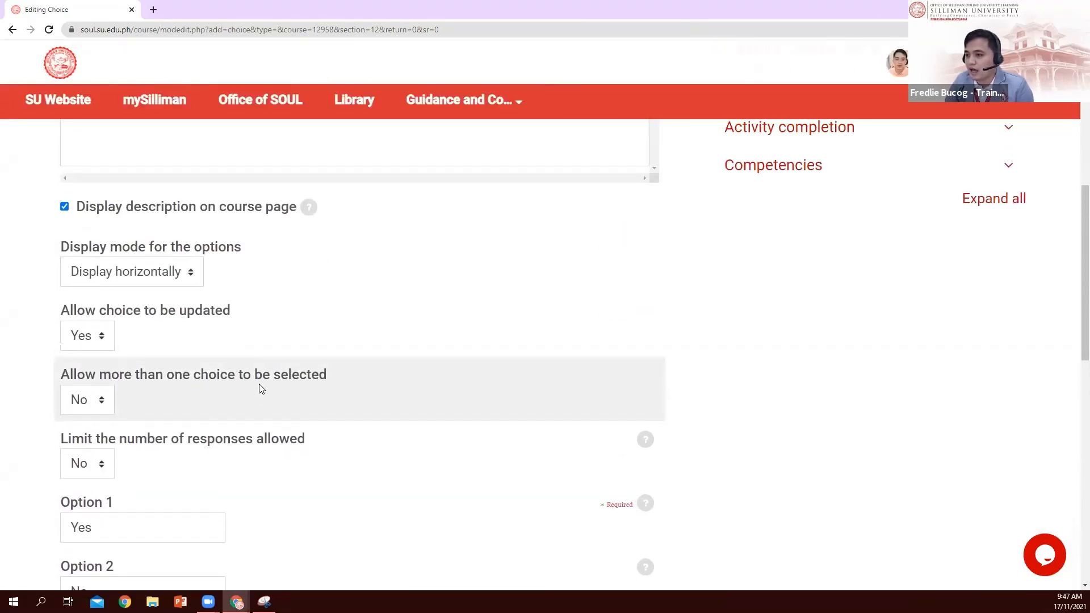
scroll(259, 383, "up", 8)
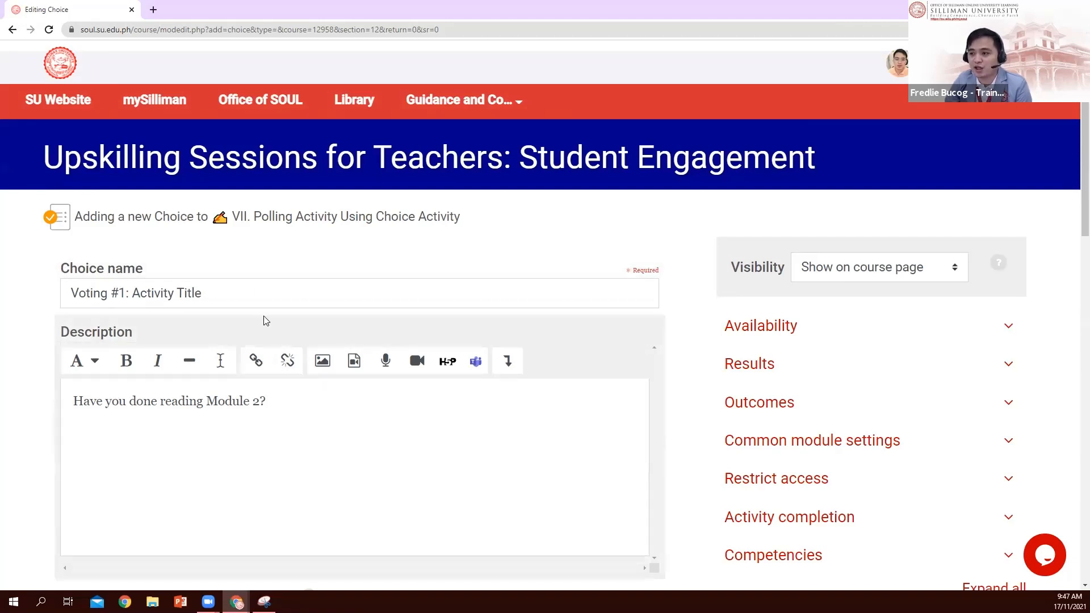
left_click(231, 289)
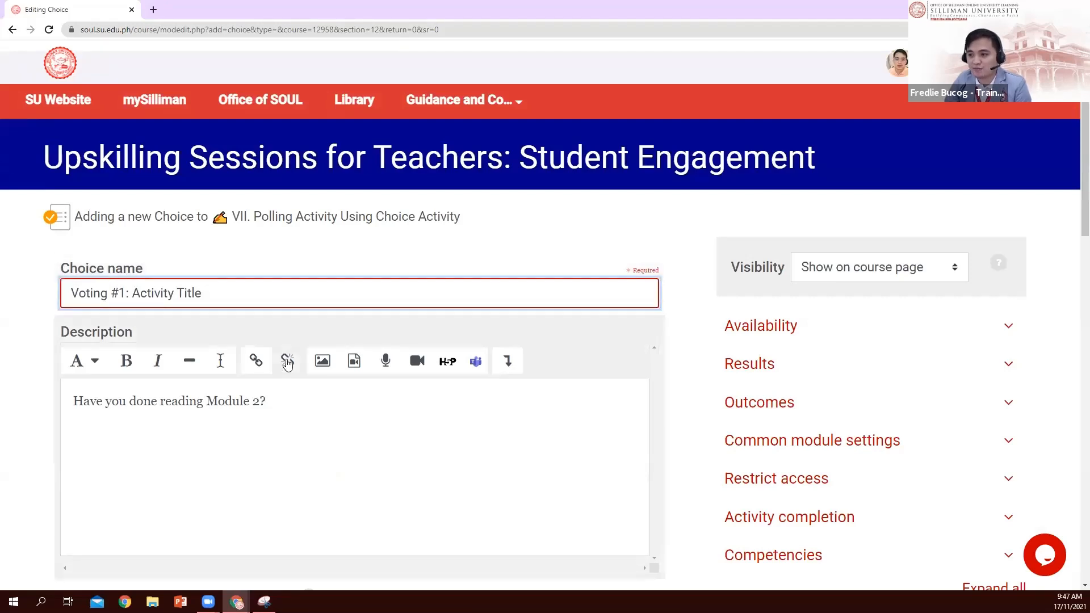
scroll(271, 319, "down", 2)
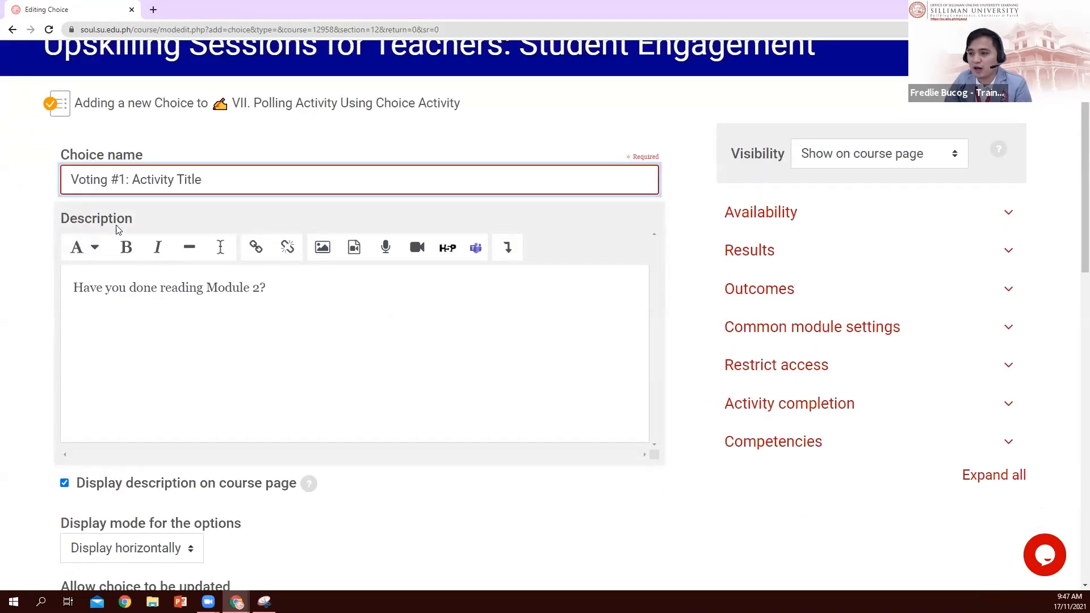
left_click(296, 290)
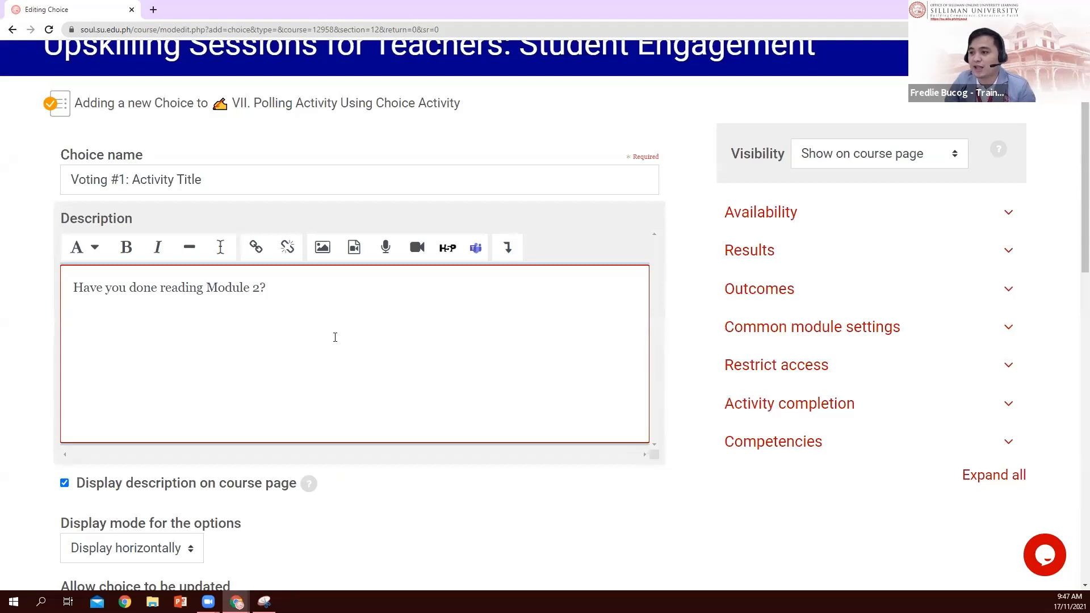
scroll(335, 337, "down", 5)
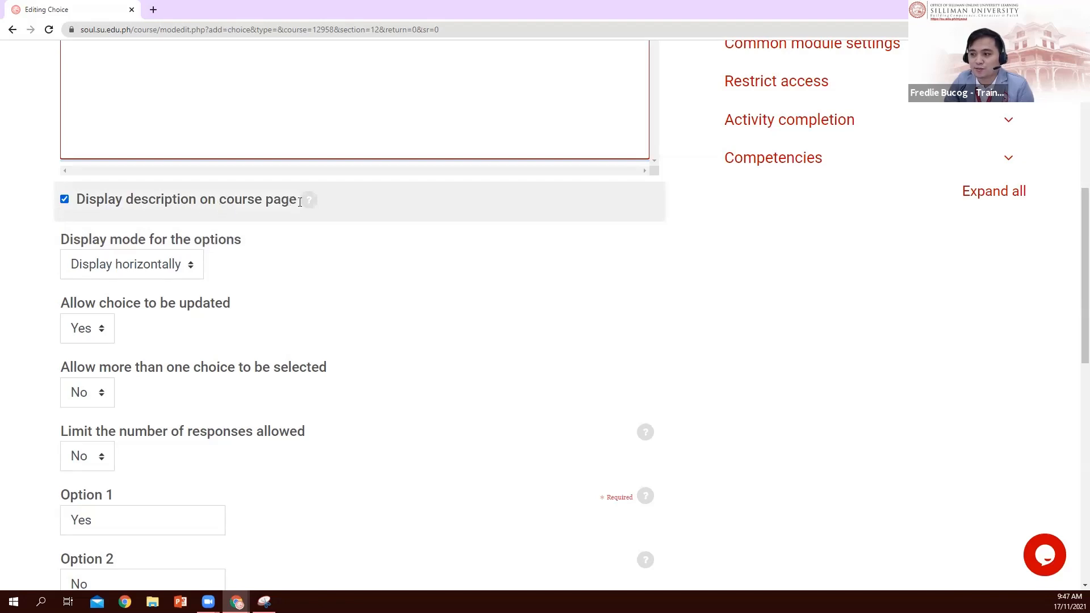
scroll(97, 238, "down", 1)
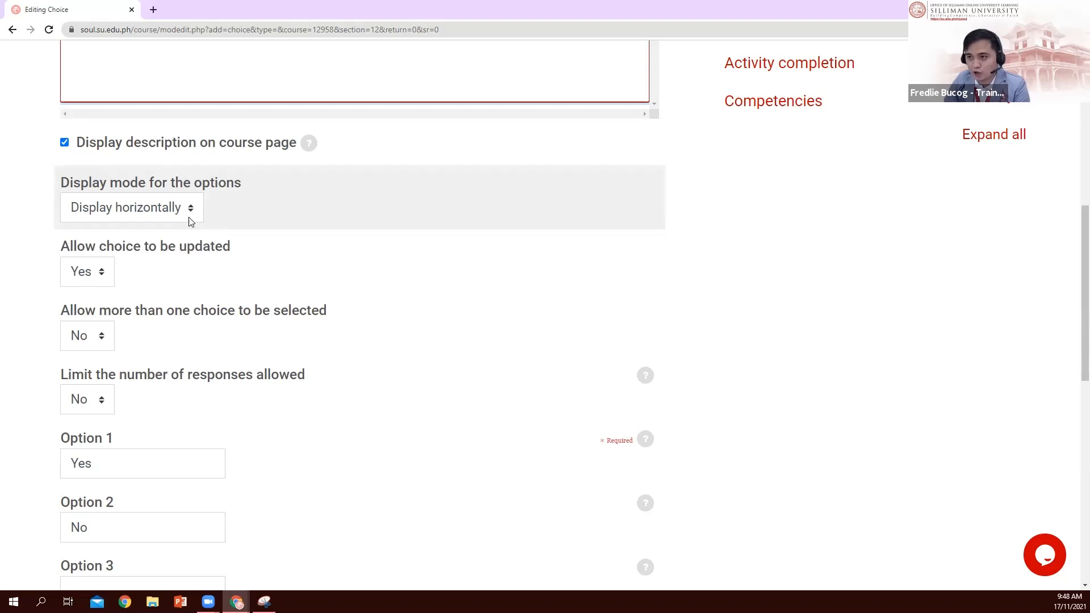
scroll(193, 220, "up", 4)
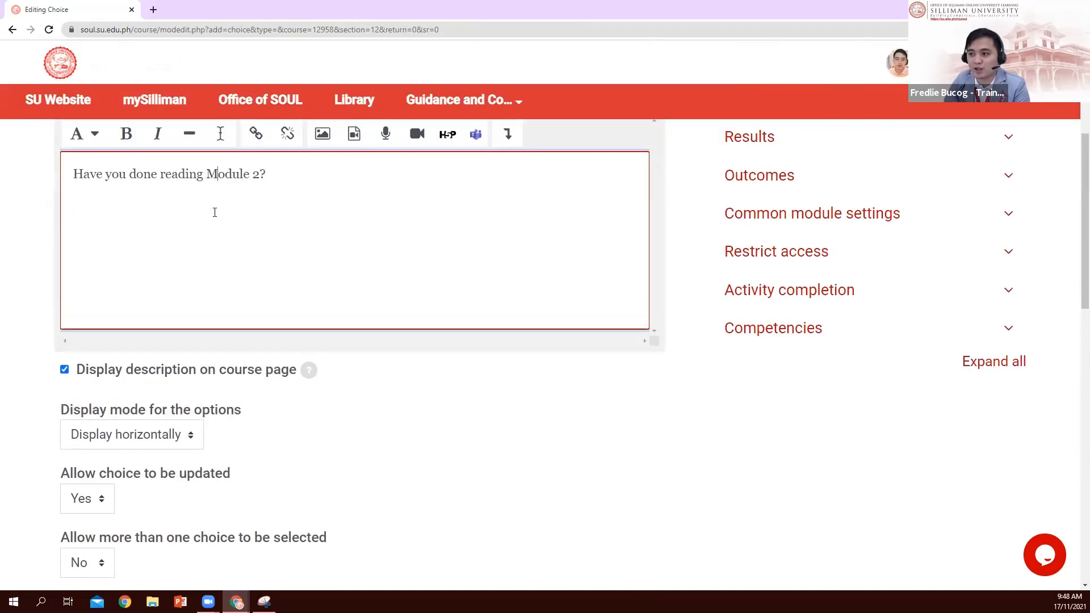
scroll(176, 350, "down", 4)
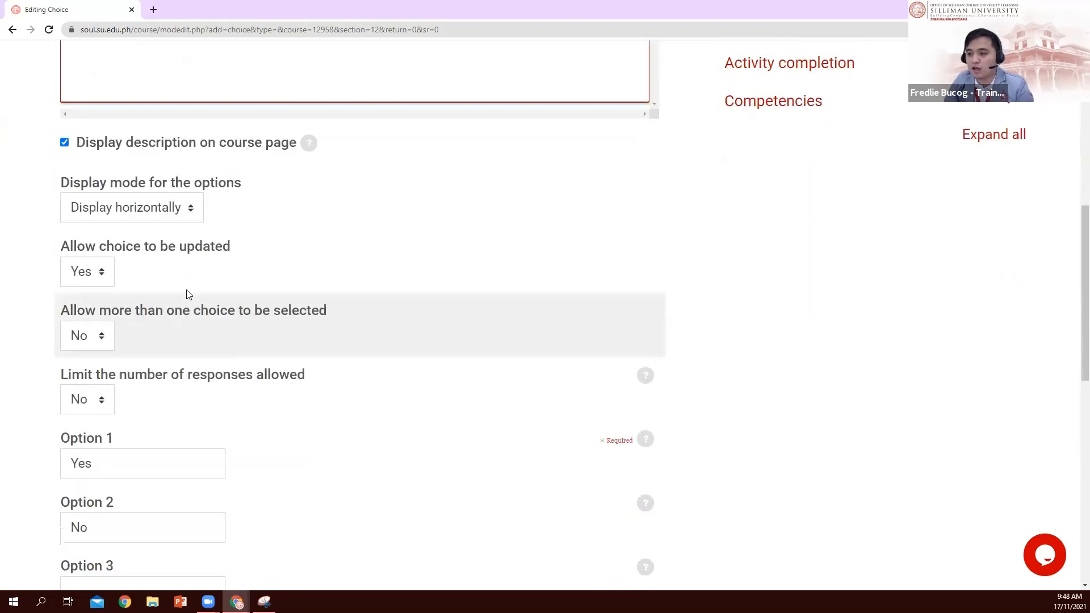
Check the alternatives for the options' display mode and for allowing more than one choice, keeping "Display horizontally" and "No"
left_click(191, 215)
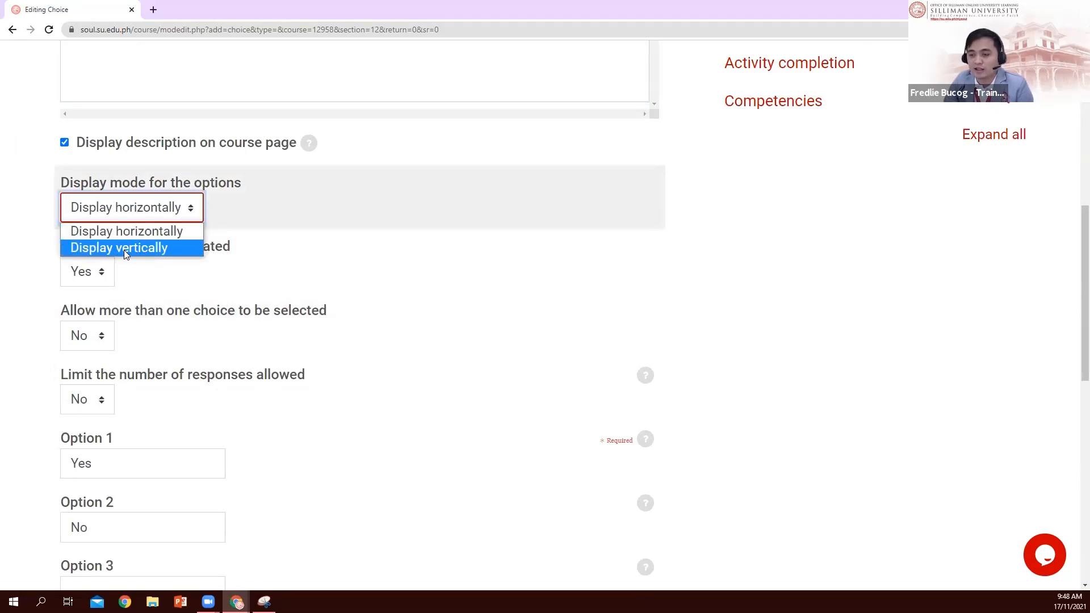
left_click(22, 216)
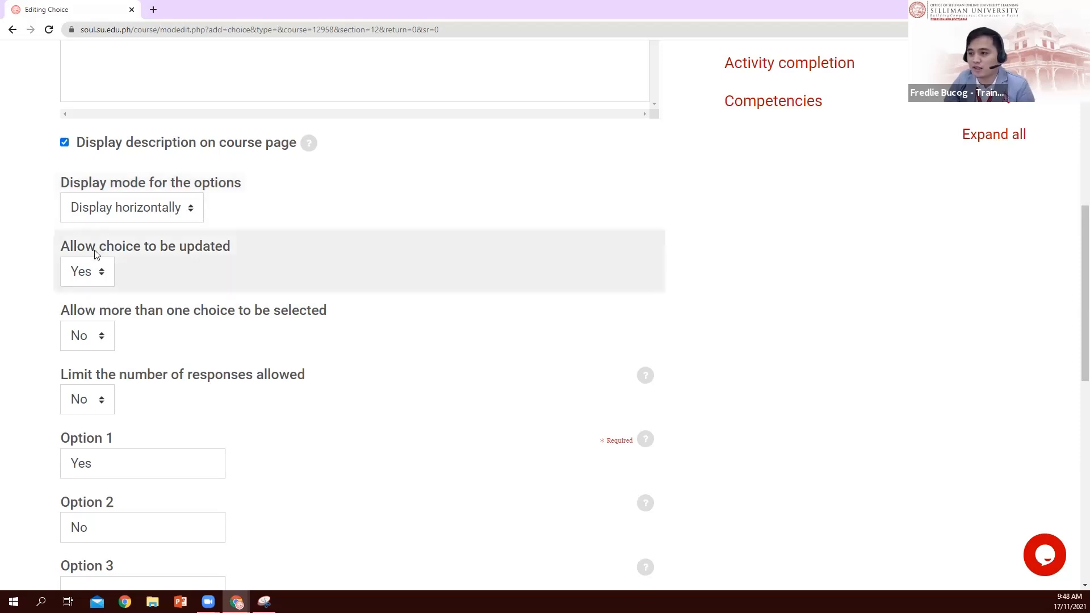
scroll(60, 258, "down", 1)
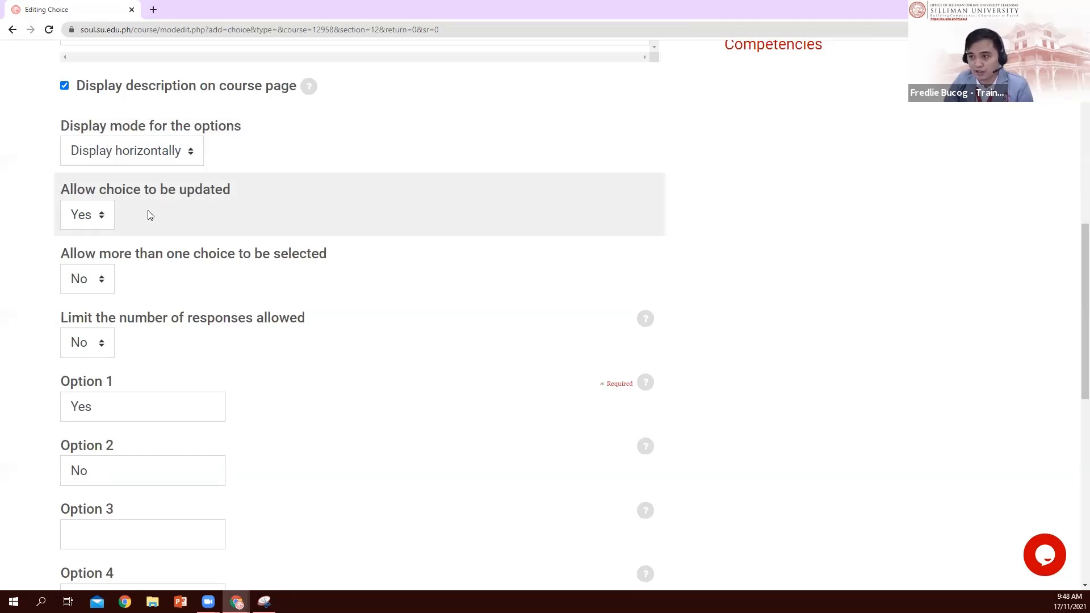
scroll(62, 173, "down", 2)
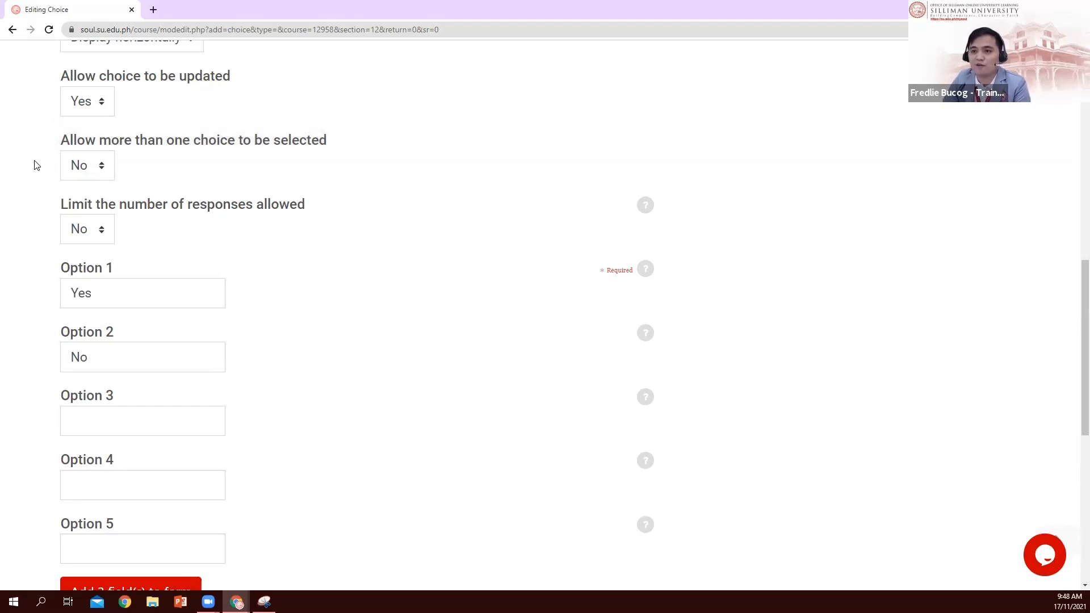
left_click(102, 170)
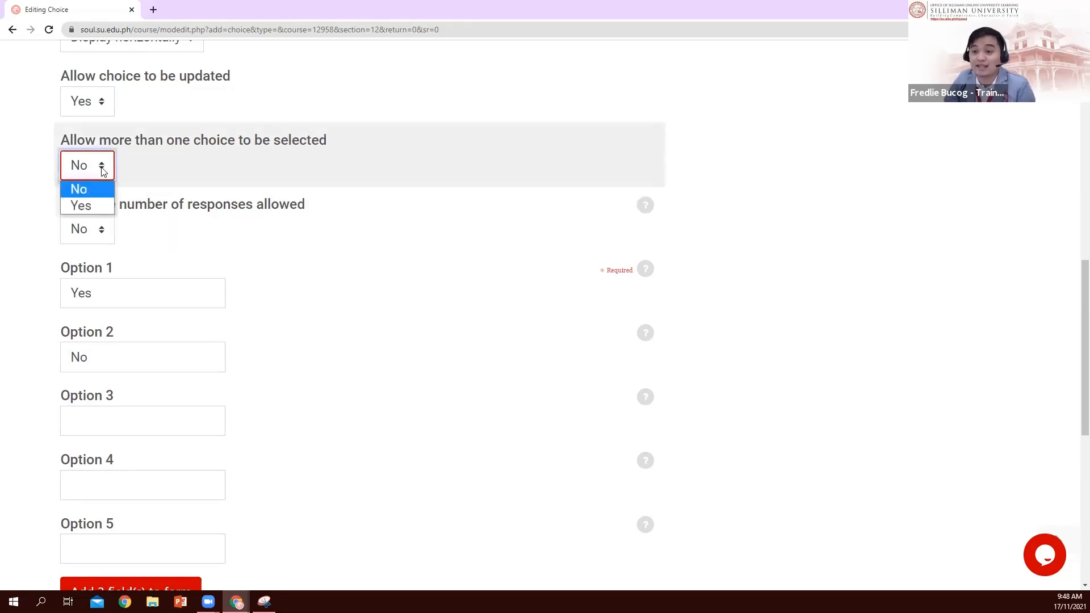
left_click(37, 159)
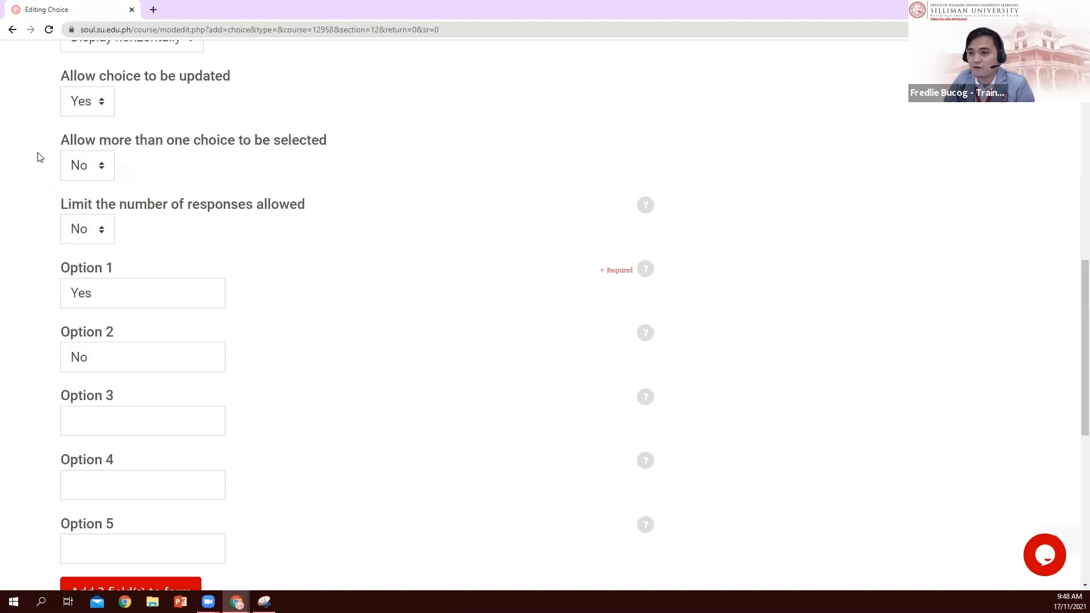
scroll(8, 244, "down", 1)
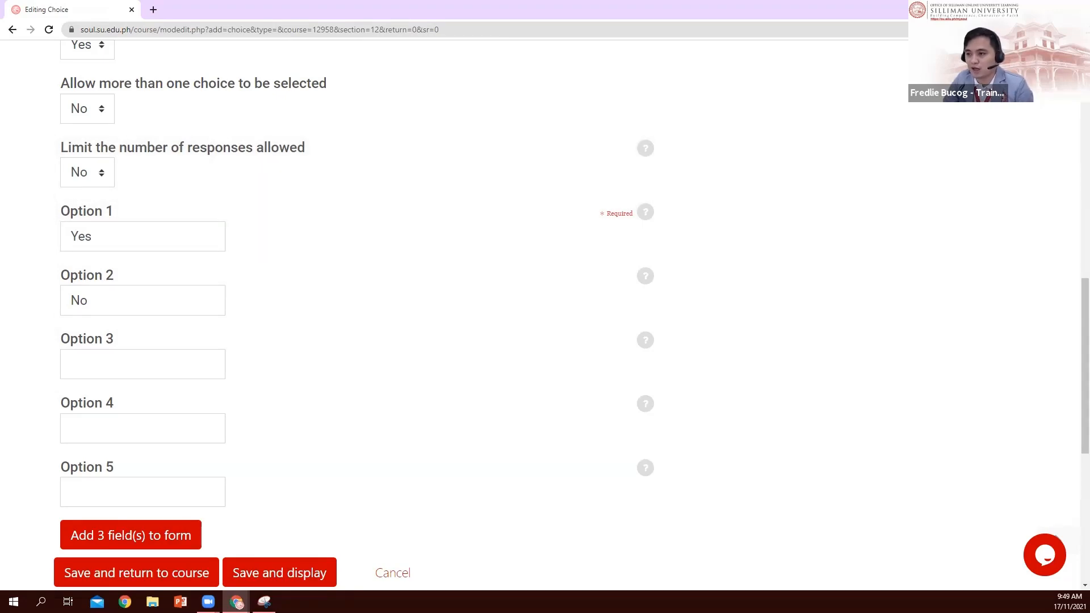
scroll(36, 207, "up", 1)
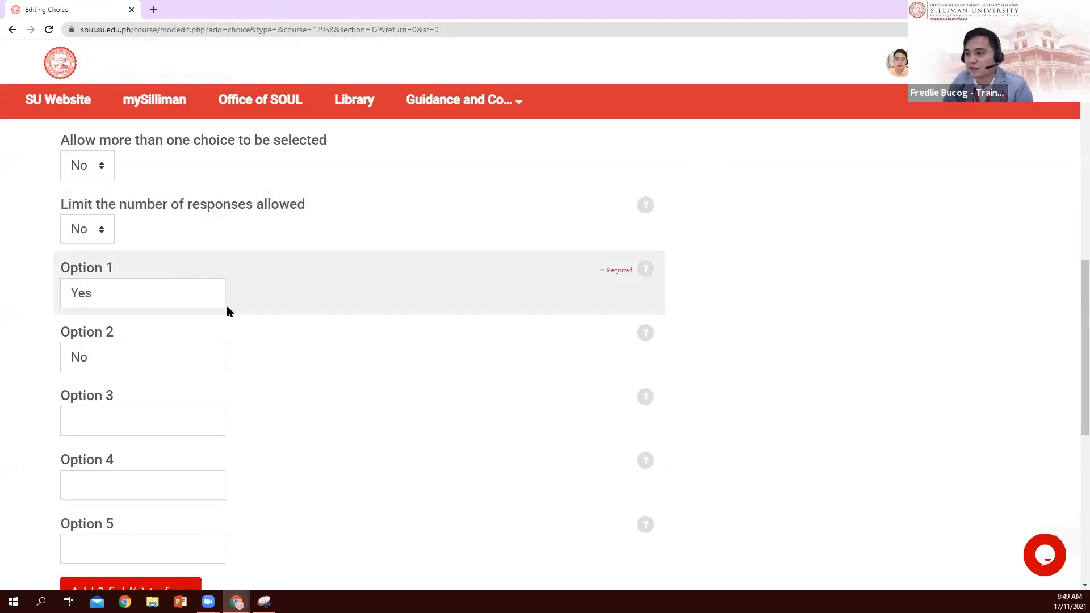
scroll(227, 306, "down", 4)
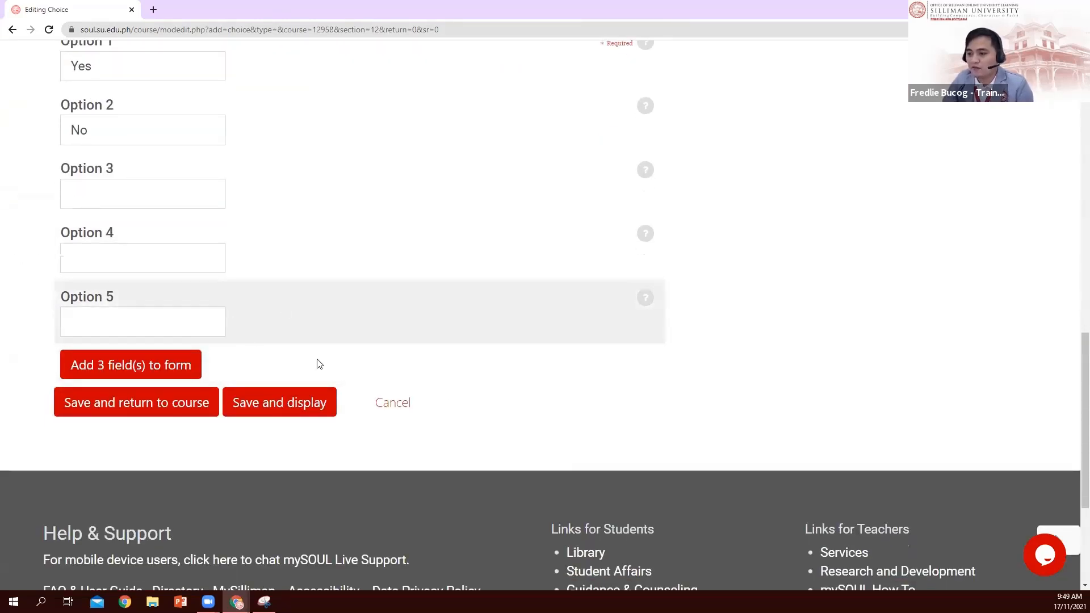
Set the poll's visibility to "Hide from students"
scroll(692, 400, "up", 13)
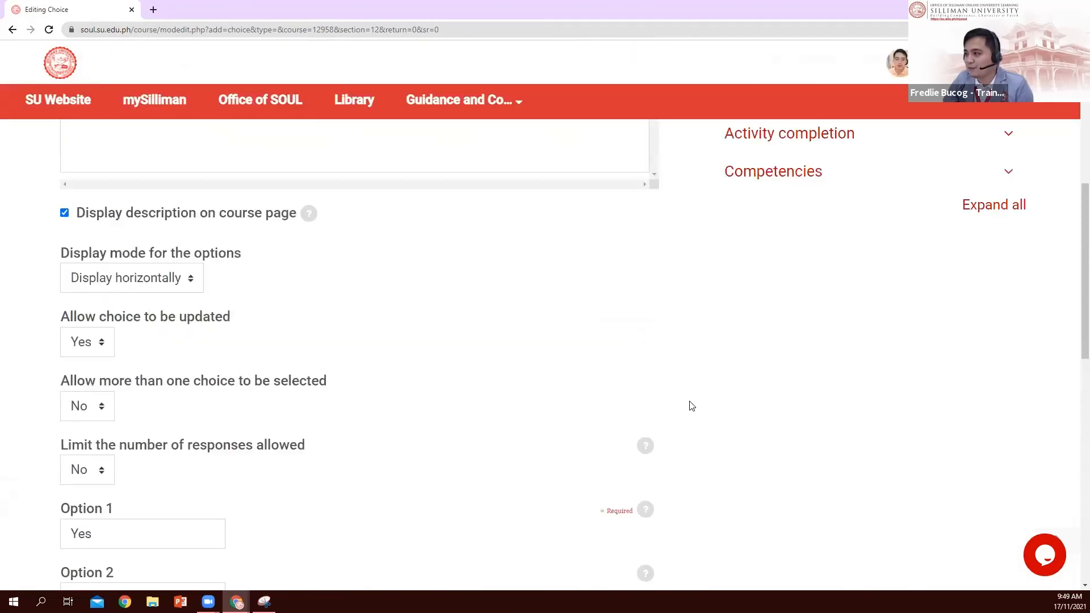
scroll(692, 396, "up", 2)
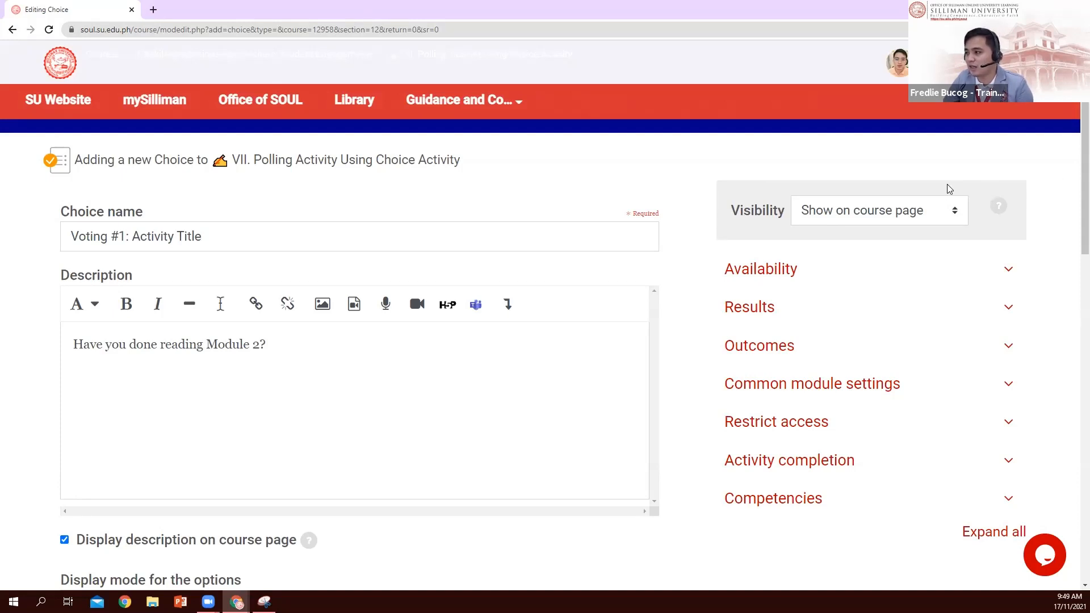
left_click(955, 213)
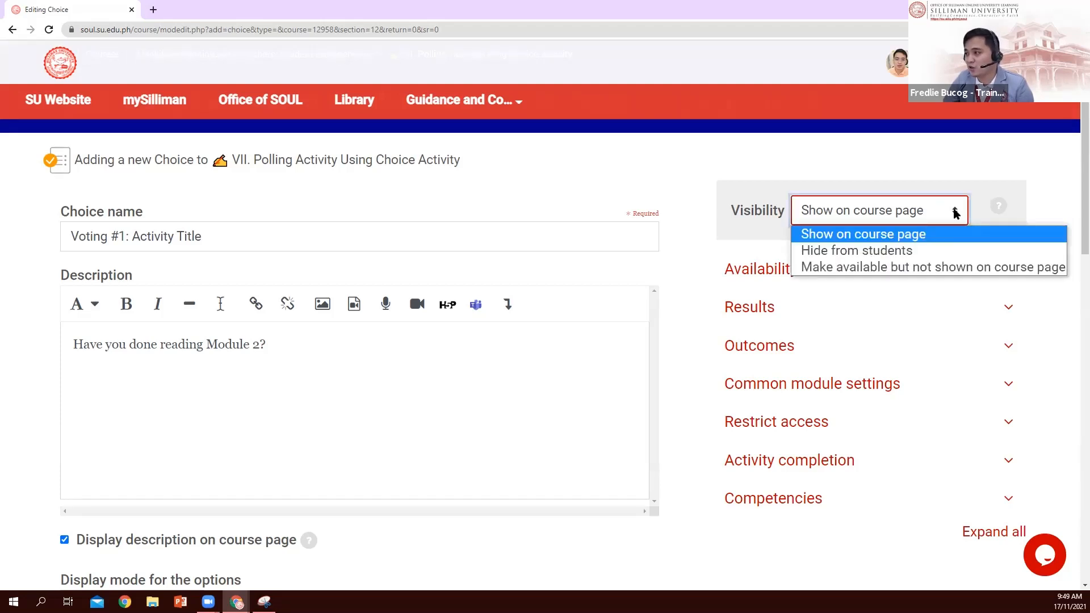
left_click(859, 253)
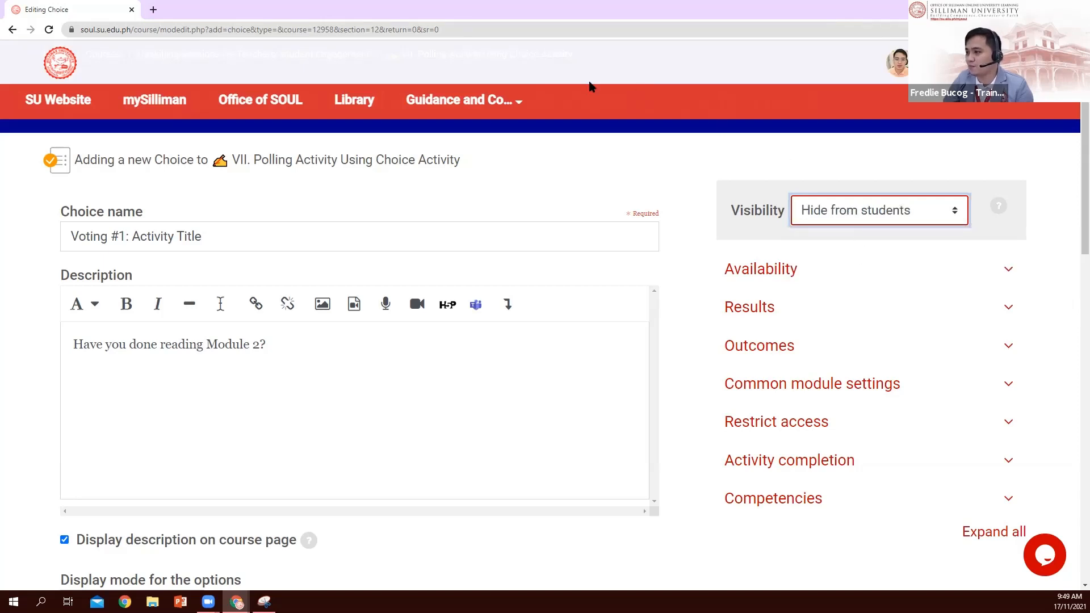
Expand the Availability settings and enable the "Allow responses from" date
left_click(791, 272)
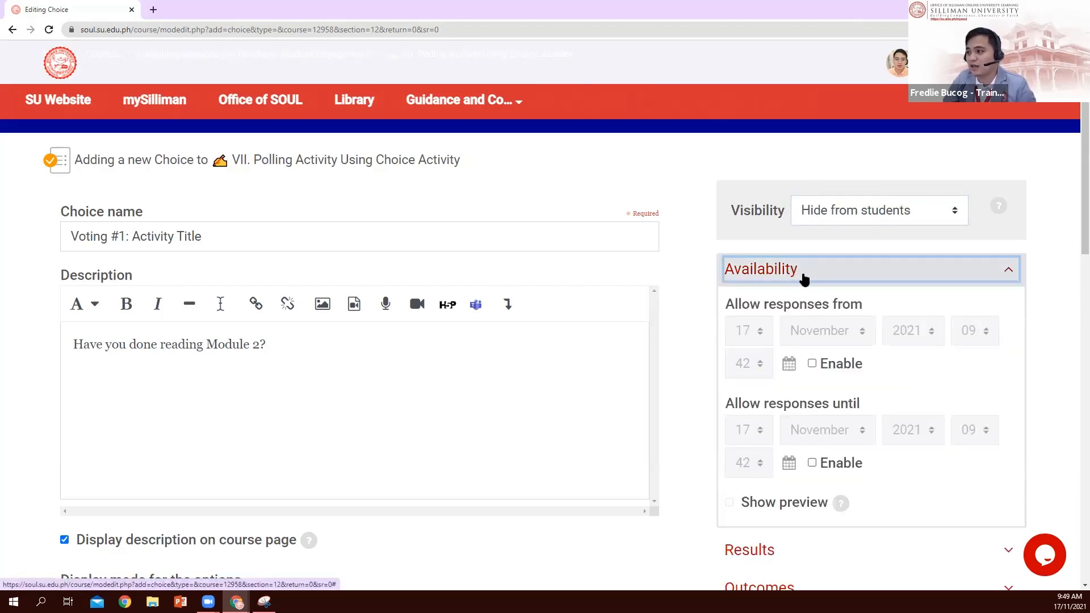
scroll(738, 275, "down", 1)
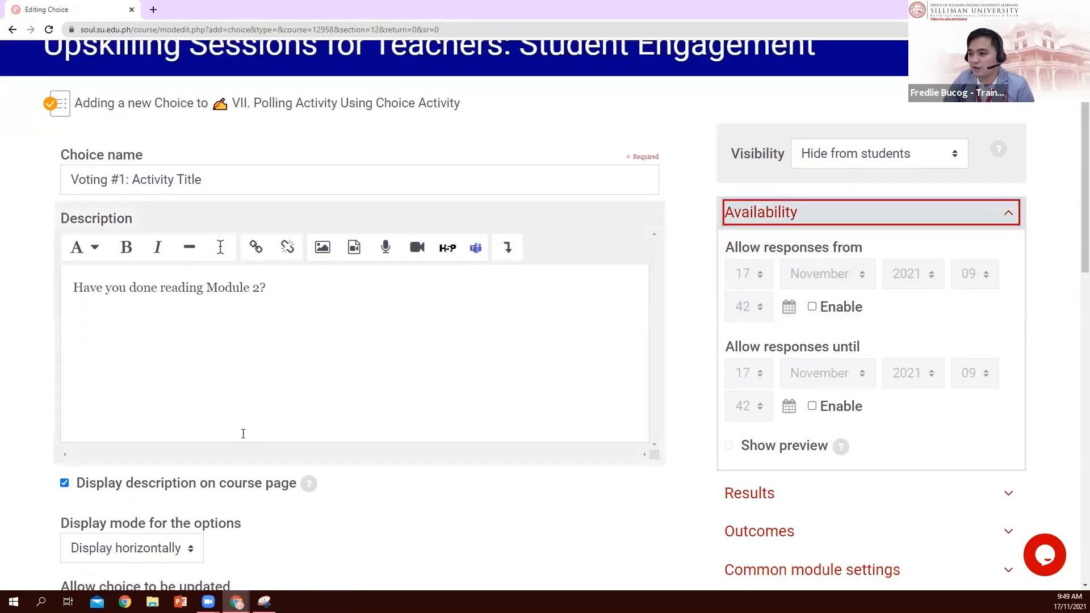
scroll(260, 409, "down", 6)
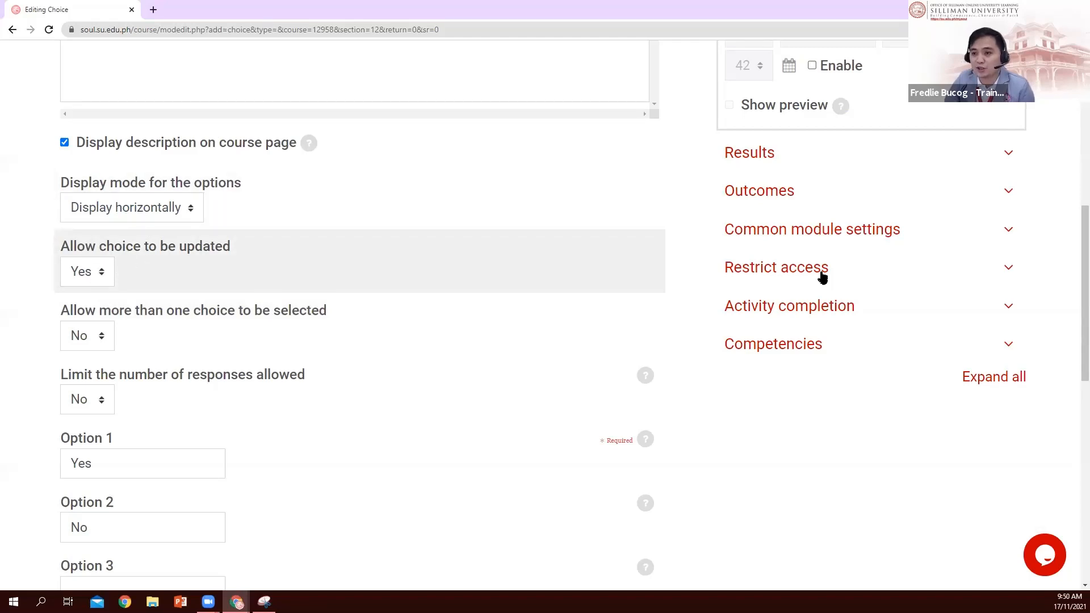
scroll(821, 276, "up", 7)
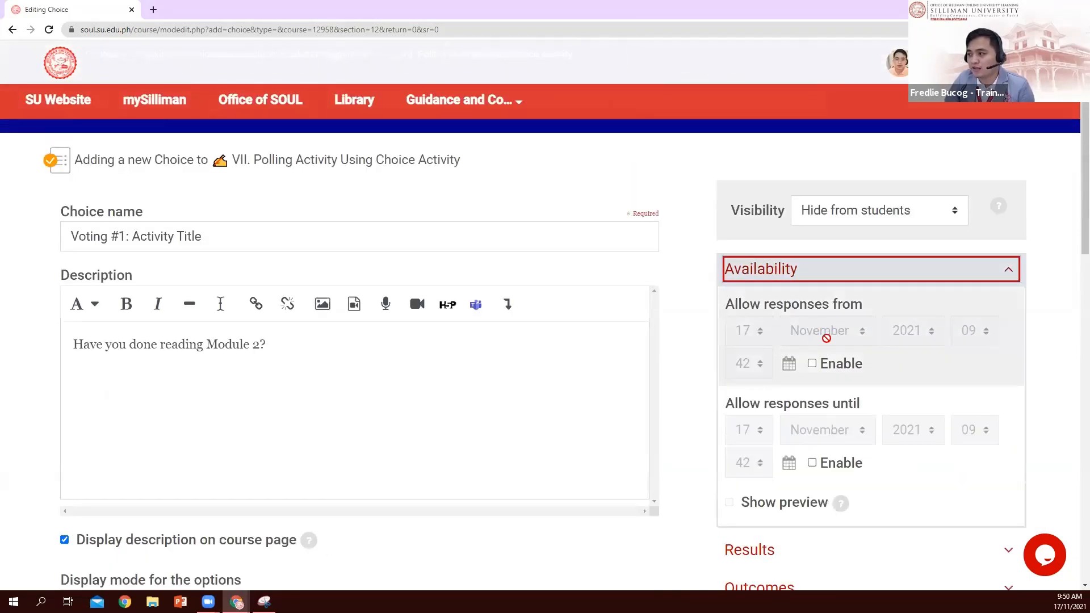
scroll(825, 338, "down", 1)
scroll(834, 292, "down", 1)
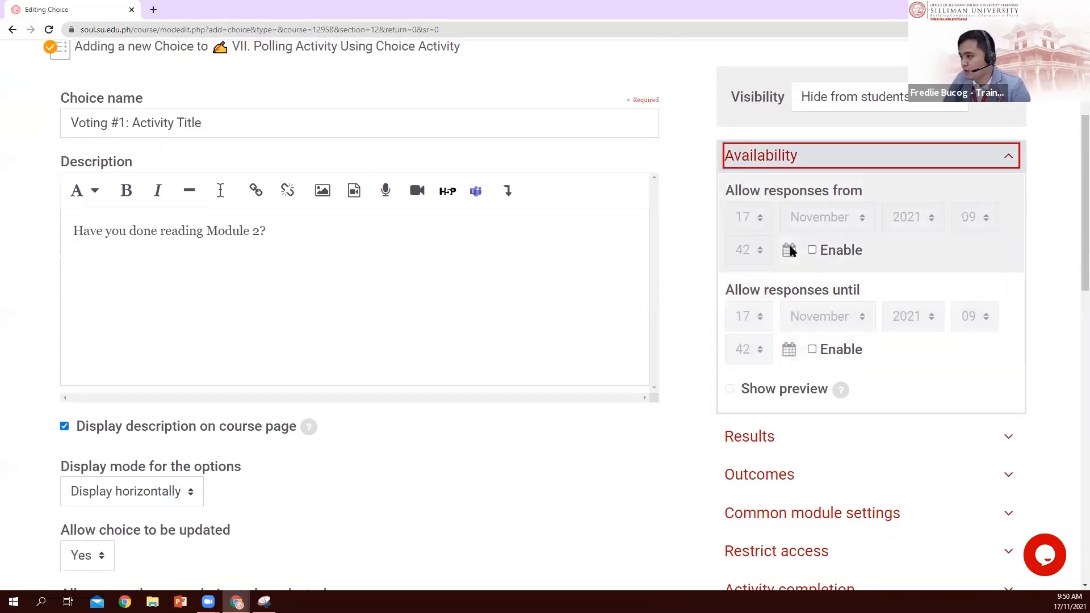
left_click(811, 250)
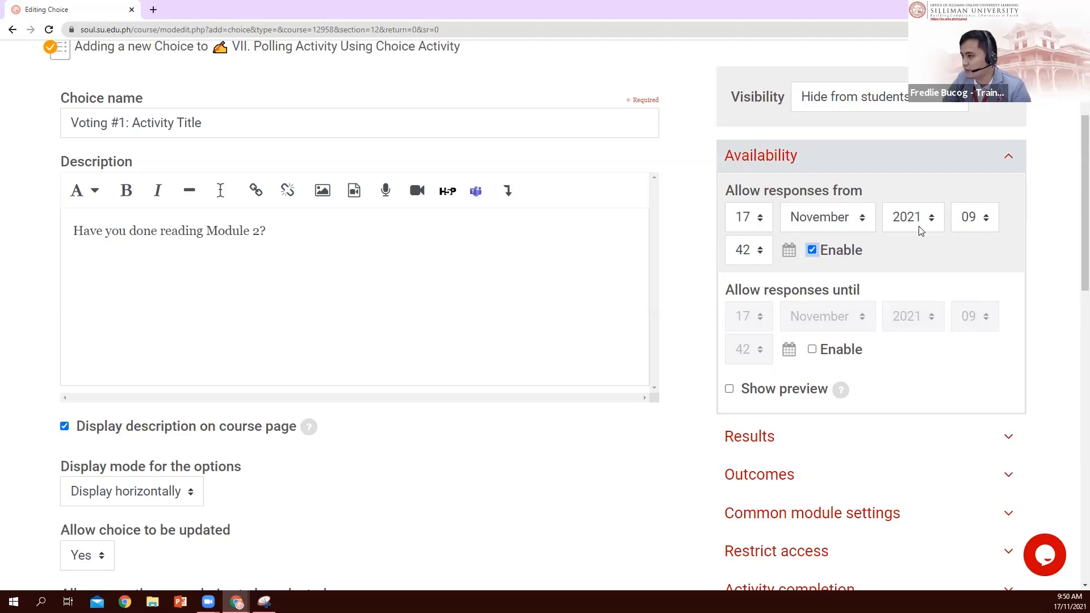
Set the "Allow responses from" time to 09:00 on 17 November 2021
left_click(977, 220)
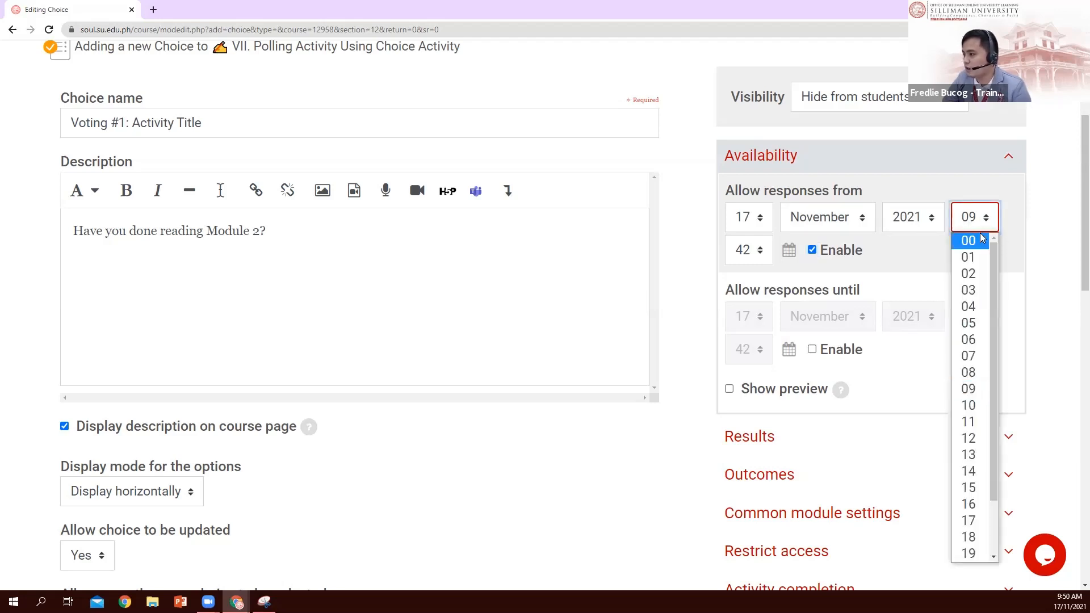
left_click_drag(994, 338, 986, 396)
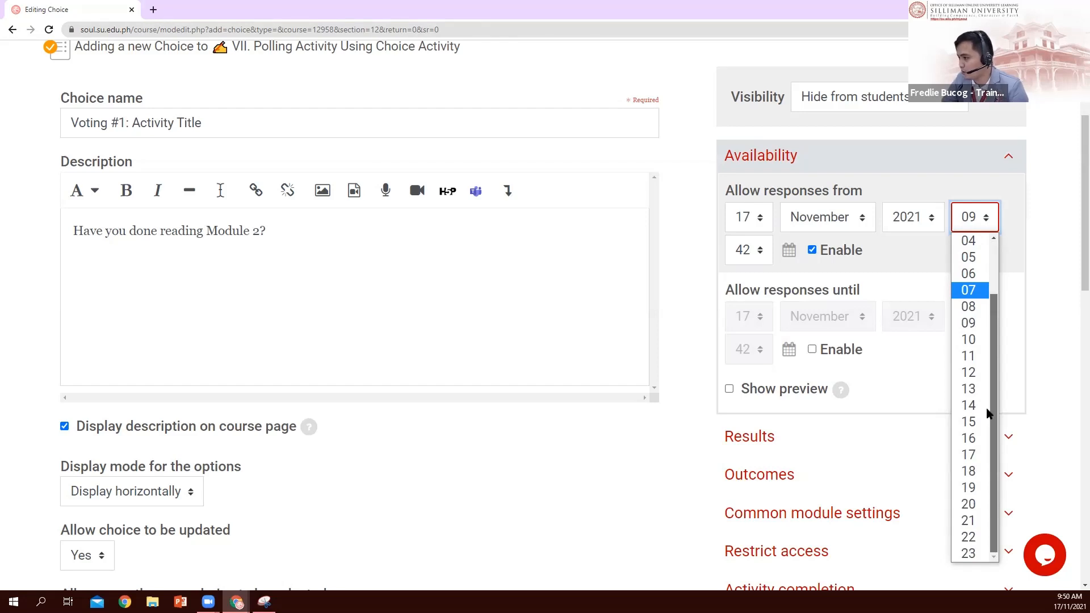
left_click(970, 323)
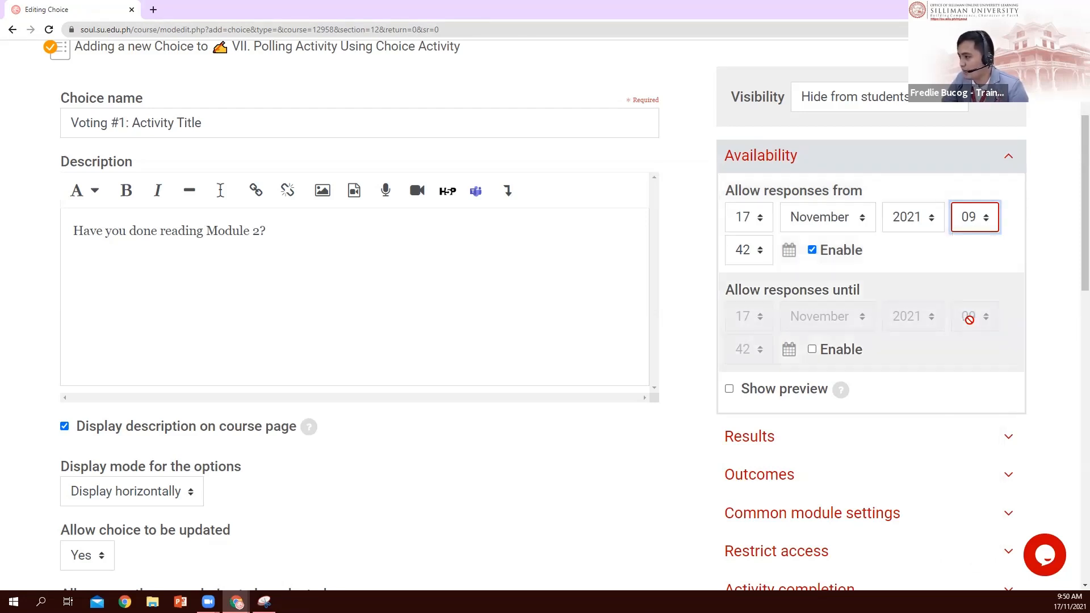
left_click(759, 250)
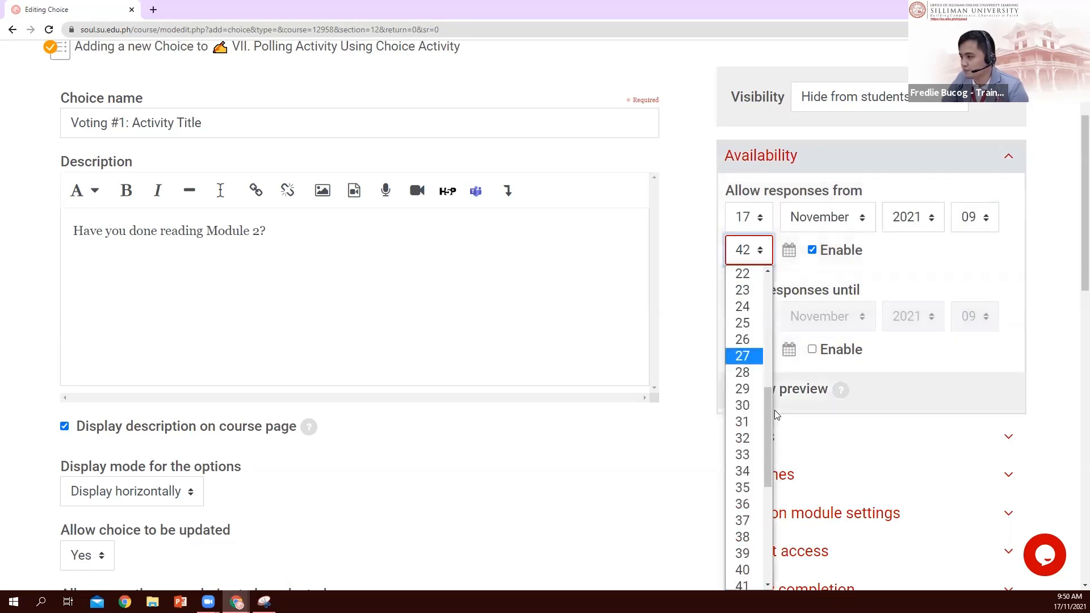
left_click_drag(768, 403, 765, 271)
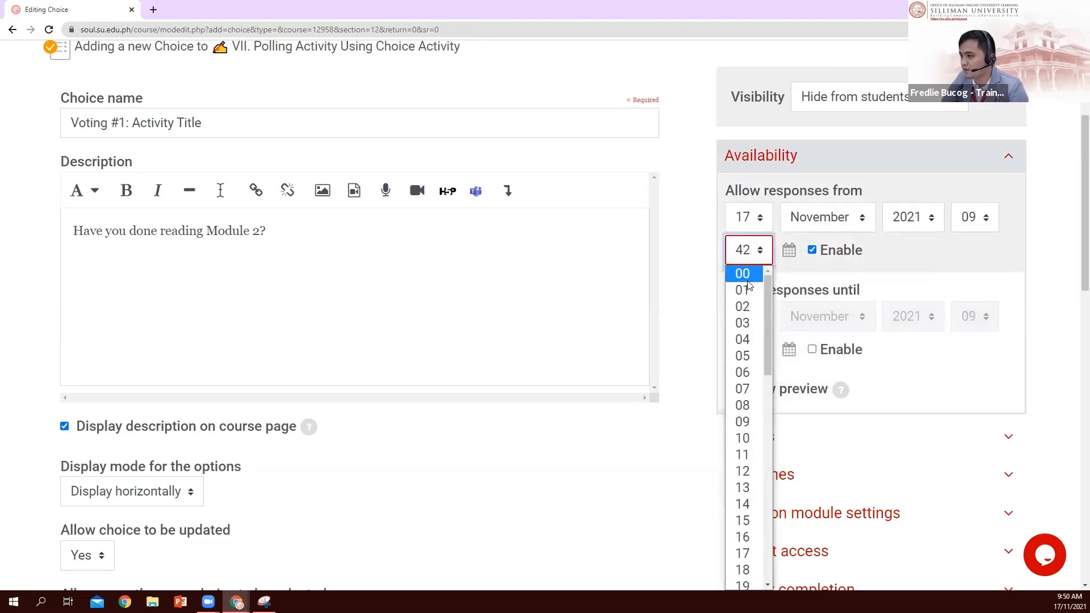
left_click(743, 274)
Enable the "Allow responses until" date and set its time to 13:00 on 17 November 2021
scroll(824, 288, "down", 1)
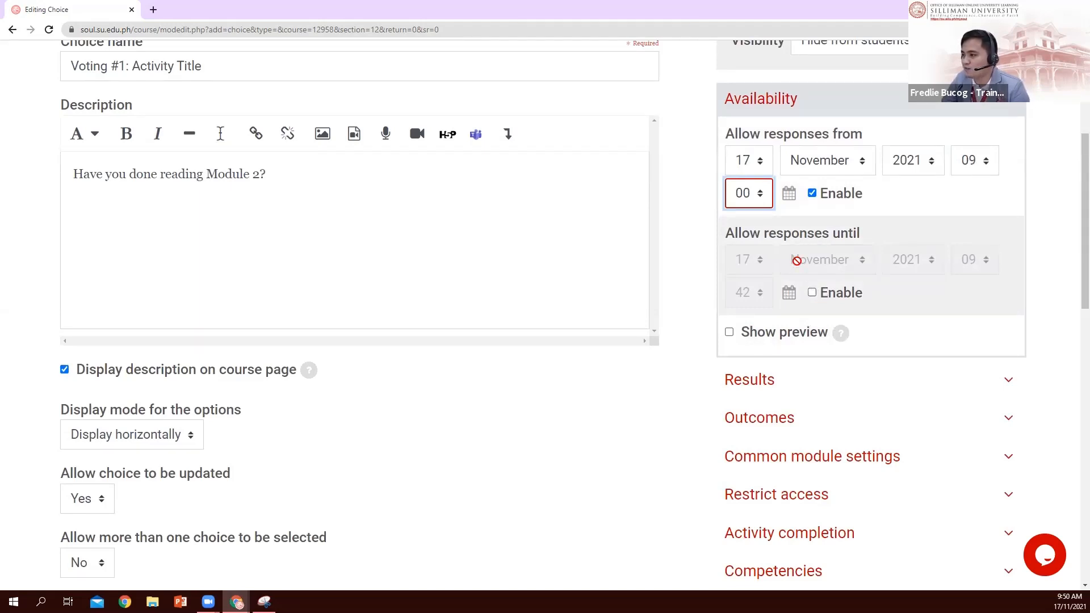
left_click(811, 292)
left_click(986, 258)
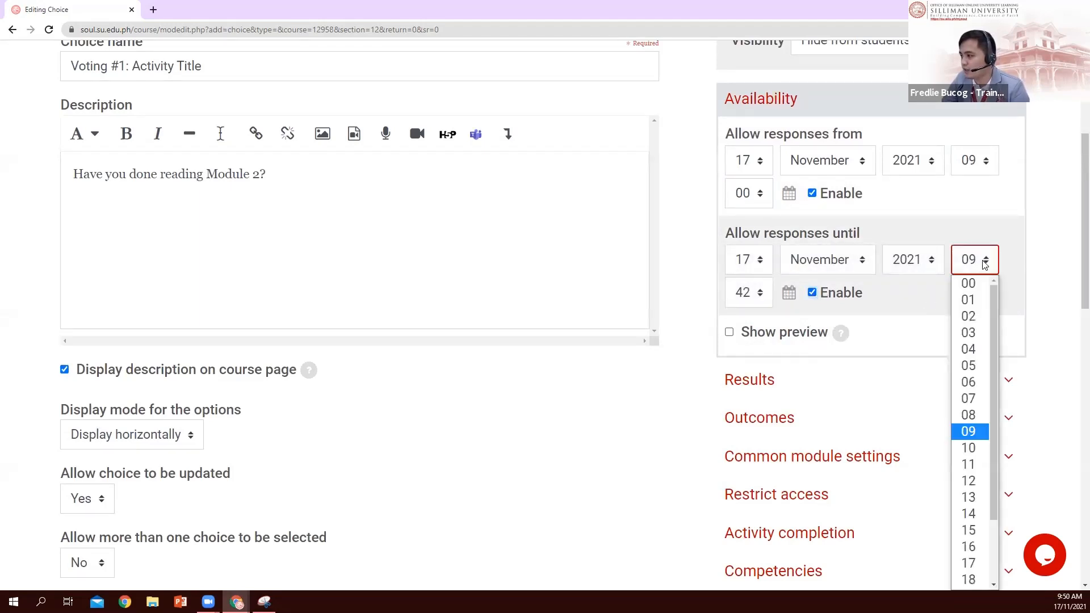
scroll(994, 404, "down", 2)
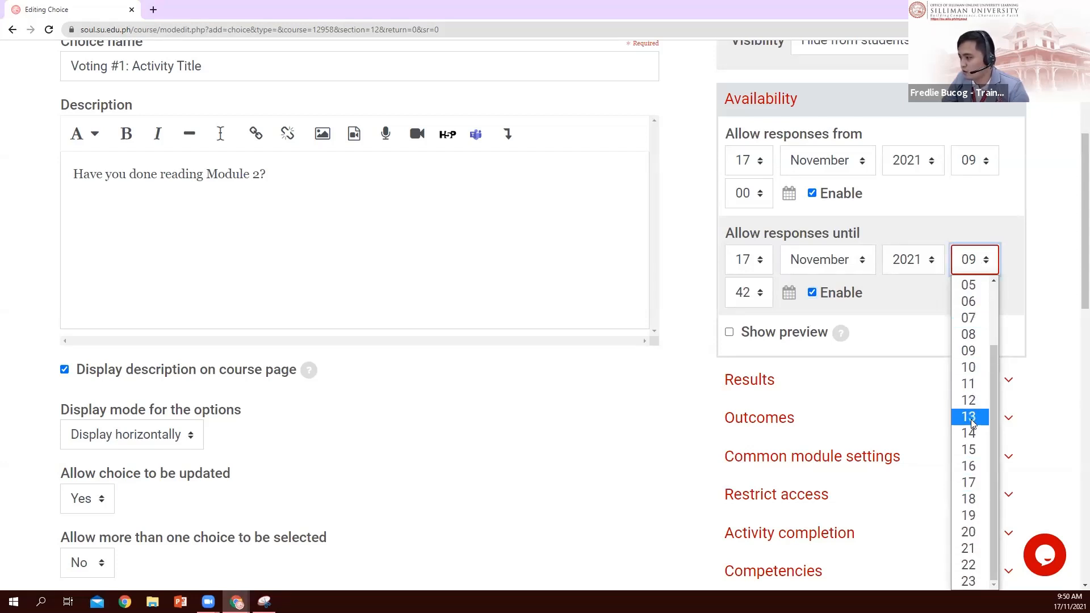
left_click(971, 418)
left_click(759, 292)
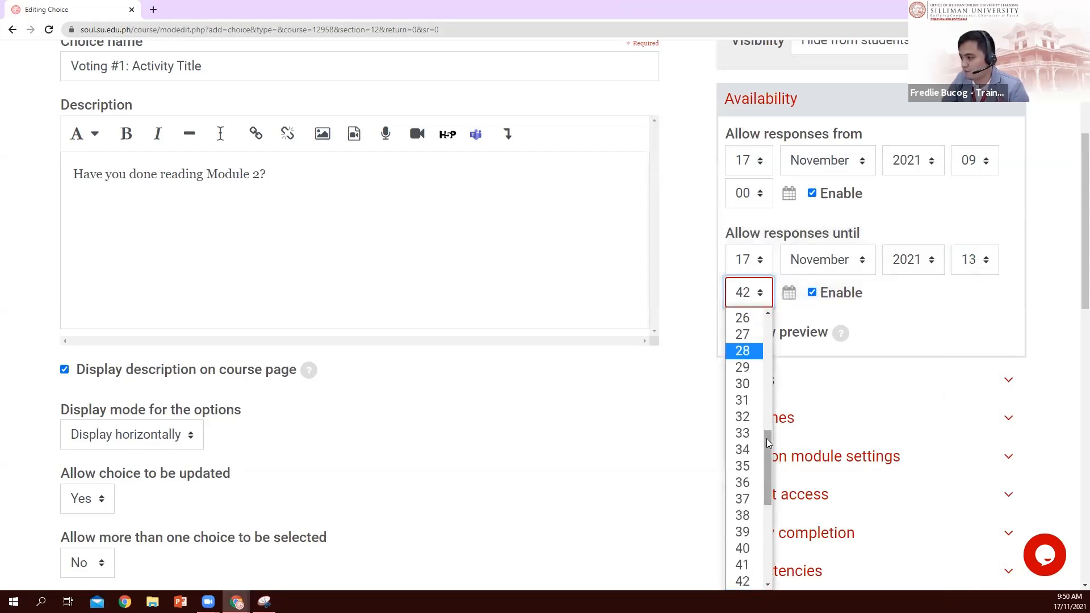
left_click_drag(768, 443, 768, 328)
left_click(740, 316)
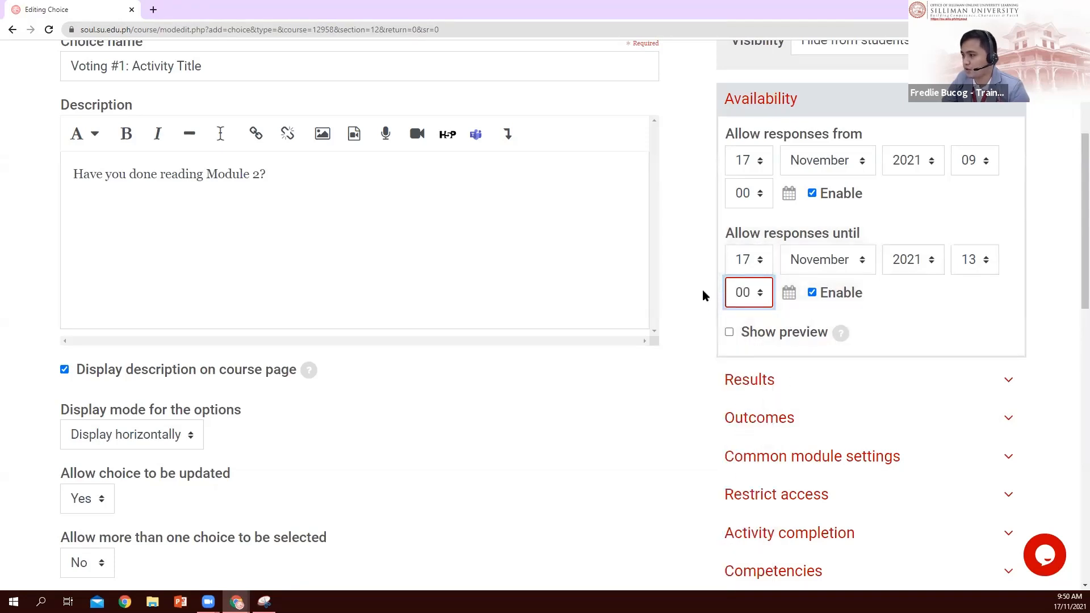
scroll(689, 308, "up", 1)
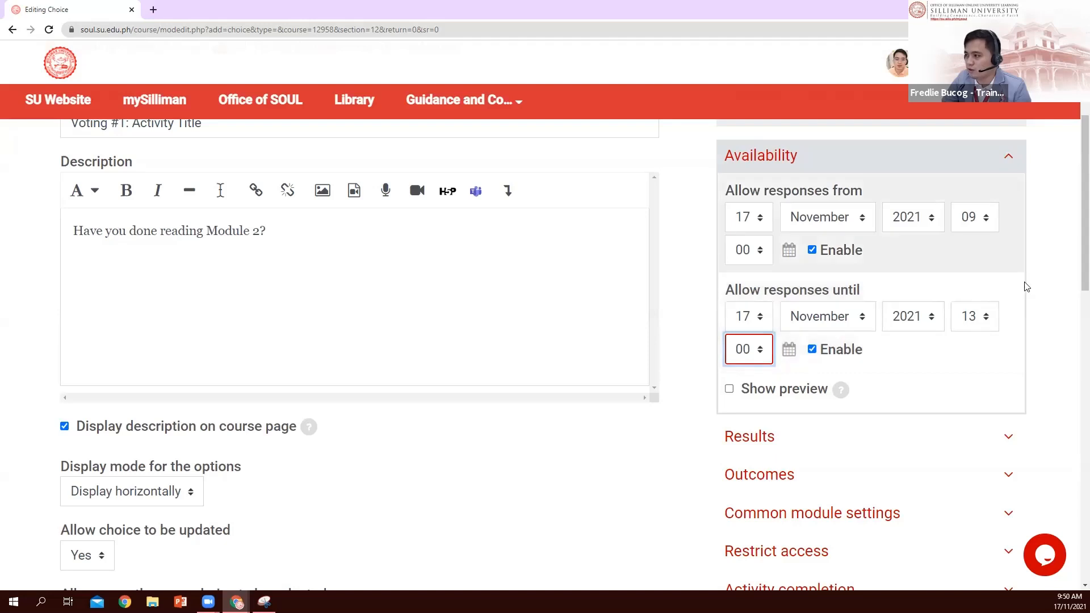
Expand the Results settings and check the alternatives for publishing results, keeping "Do not publish results to students"
scroll(1000, 307, "down", 3)
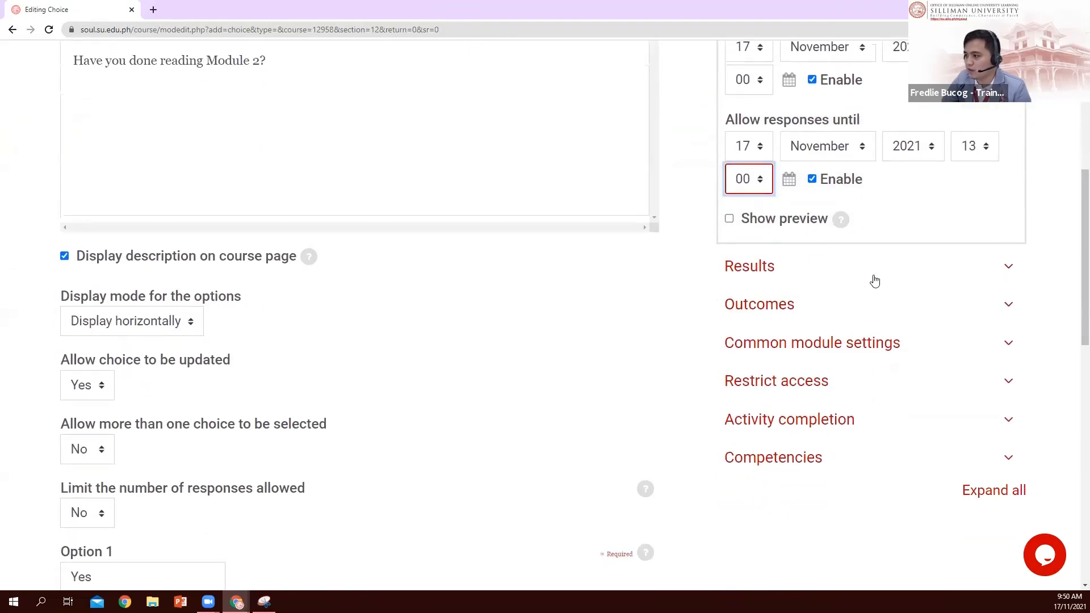
left_click(753, 274)
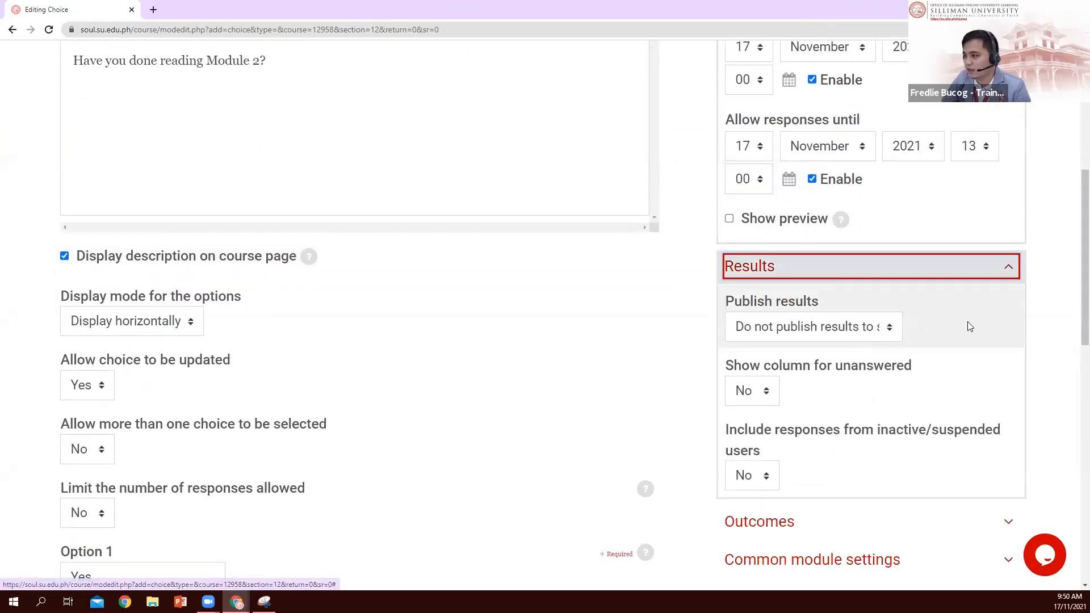
scroll(954, 329, "down", 1)
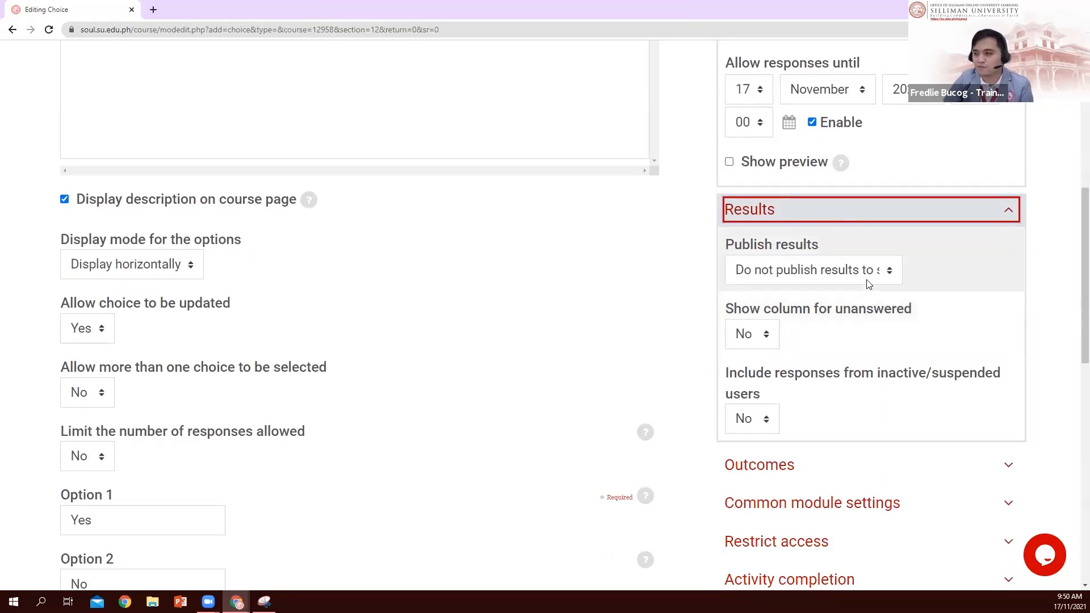
left_click(889, 272)
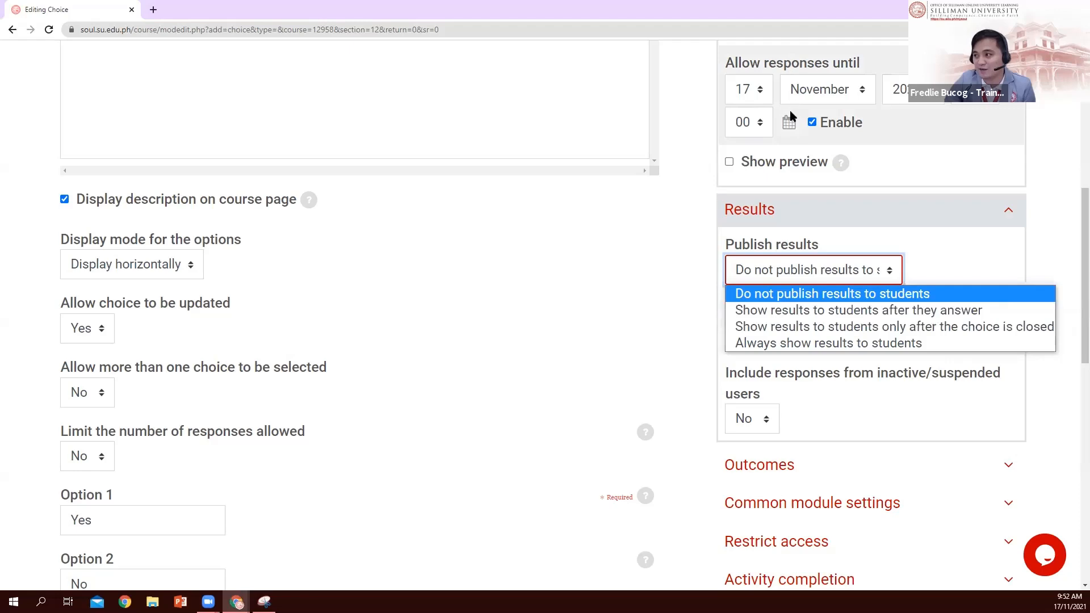
scroll(789, 114, "up", 2)
scroll(785, 184, "up", 3)
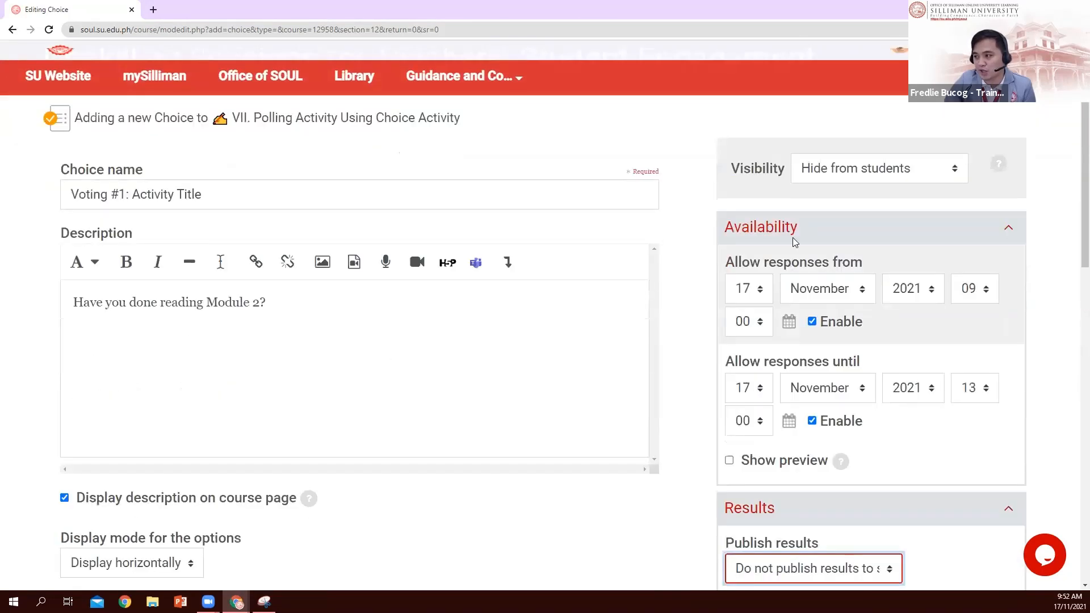
scroll(810, 365, "down", 3)
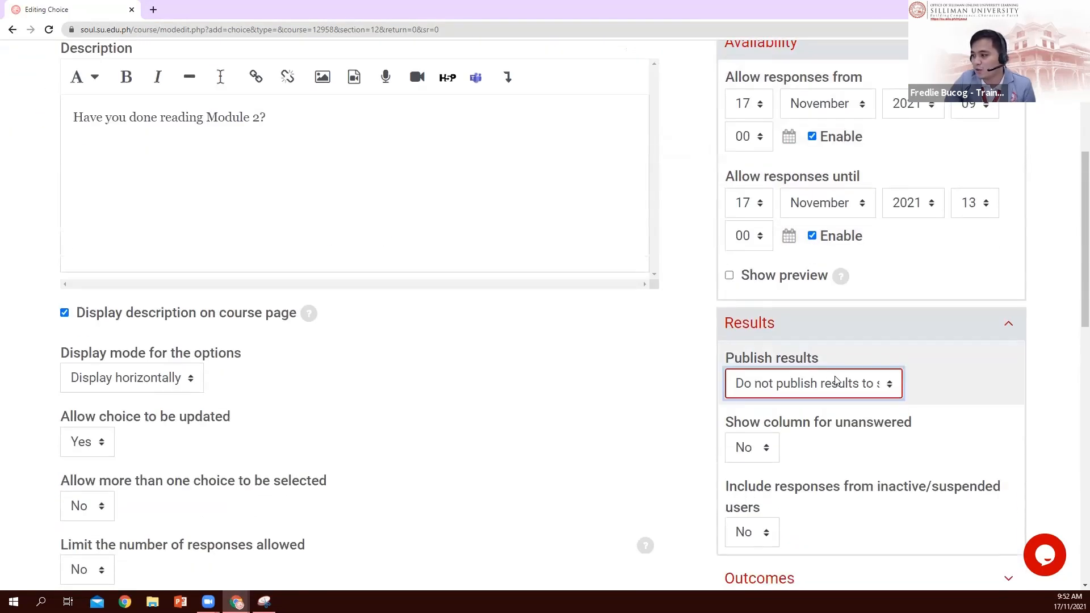
left_click(833, 391)
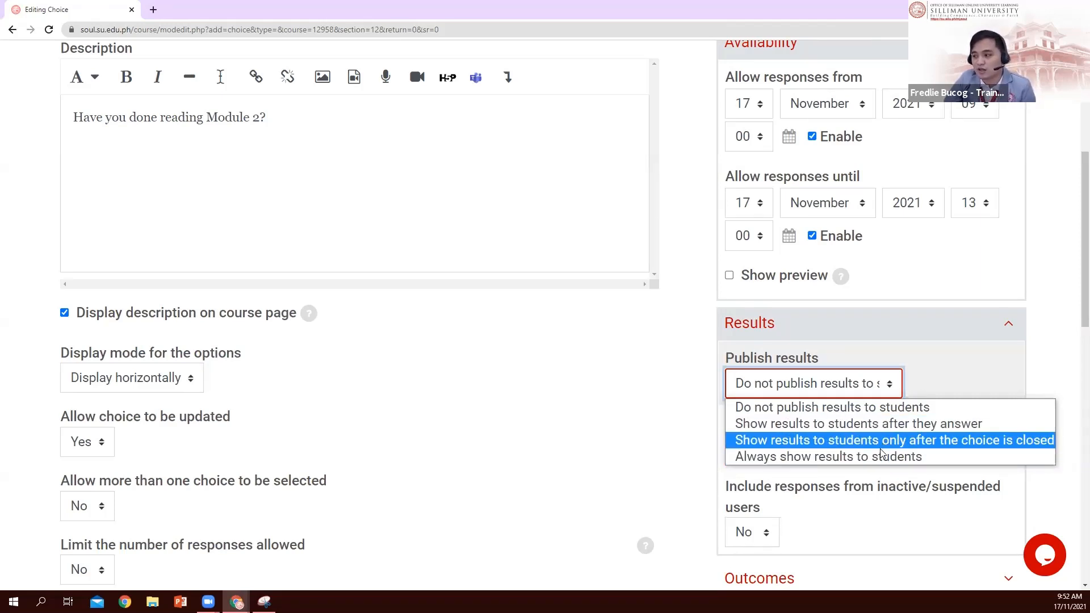
left_click(683, 370)
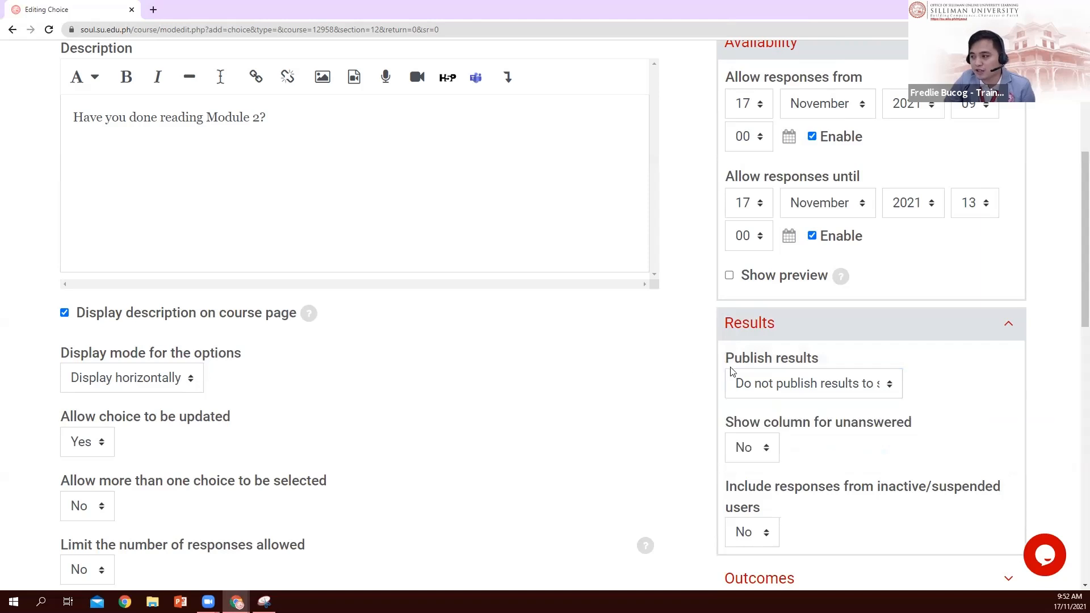
Check the alternatives for showing a column for unanswered responses, keeping "No"
scroll(834, 387, "down", 1)
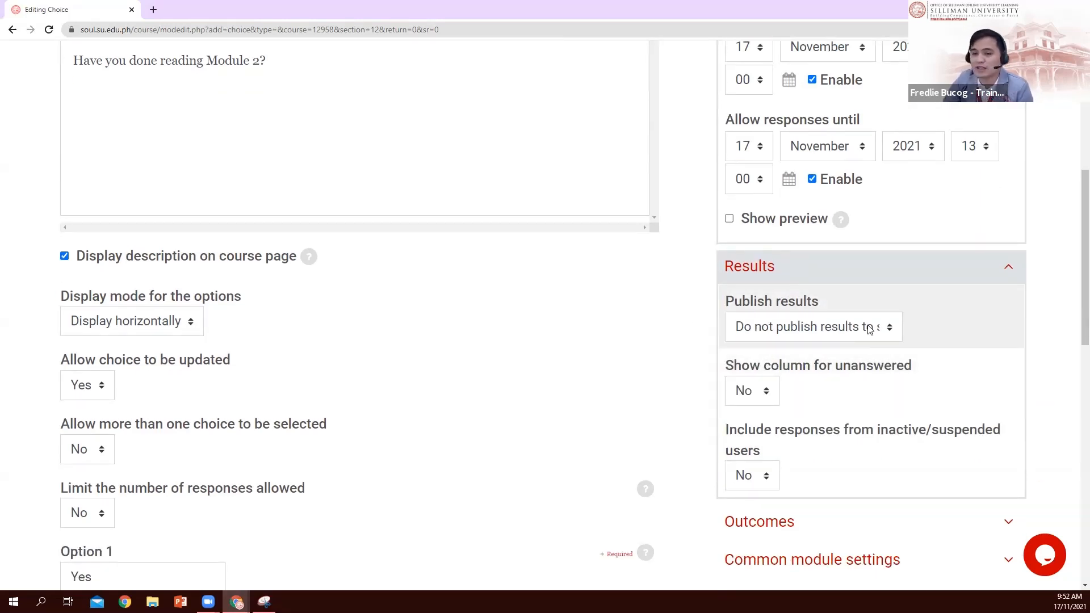
scroll(903, 333, "down", 2)
scroll(894, 322, "down", 1)
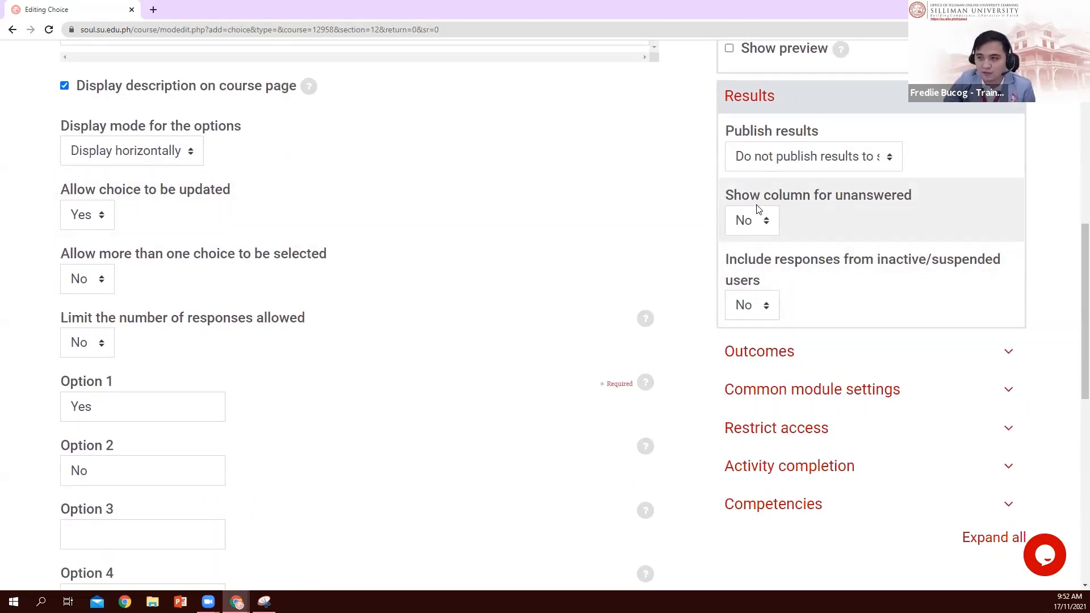
left_click(759, 224)
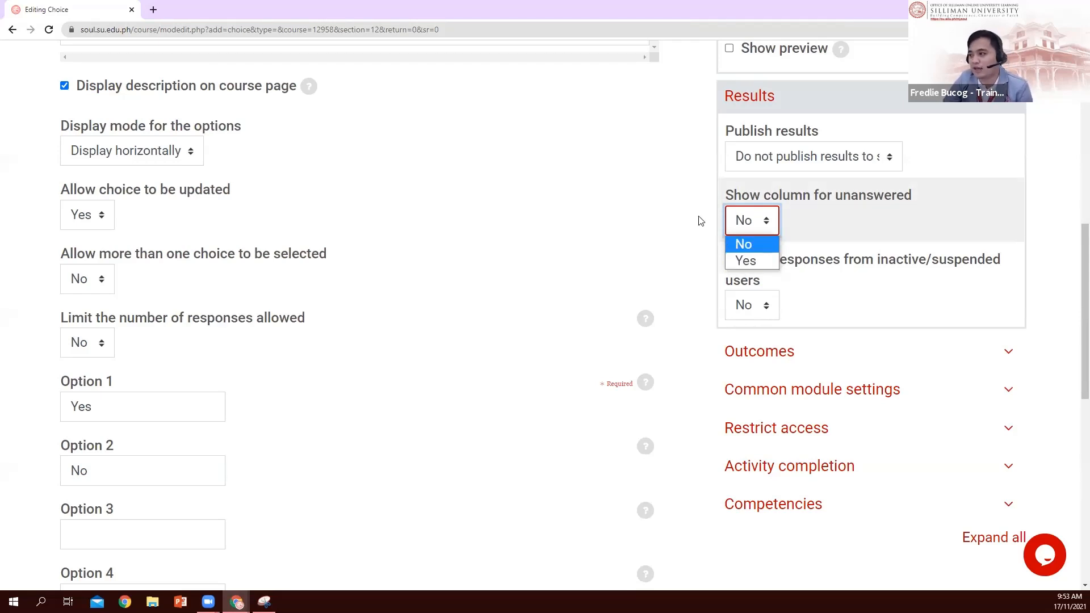
left_click(684, 221)
Expand the Restrict access settings and examine where access restrictions for the poll can be added
scroll(687, 289, "down", 1)
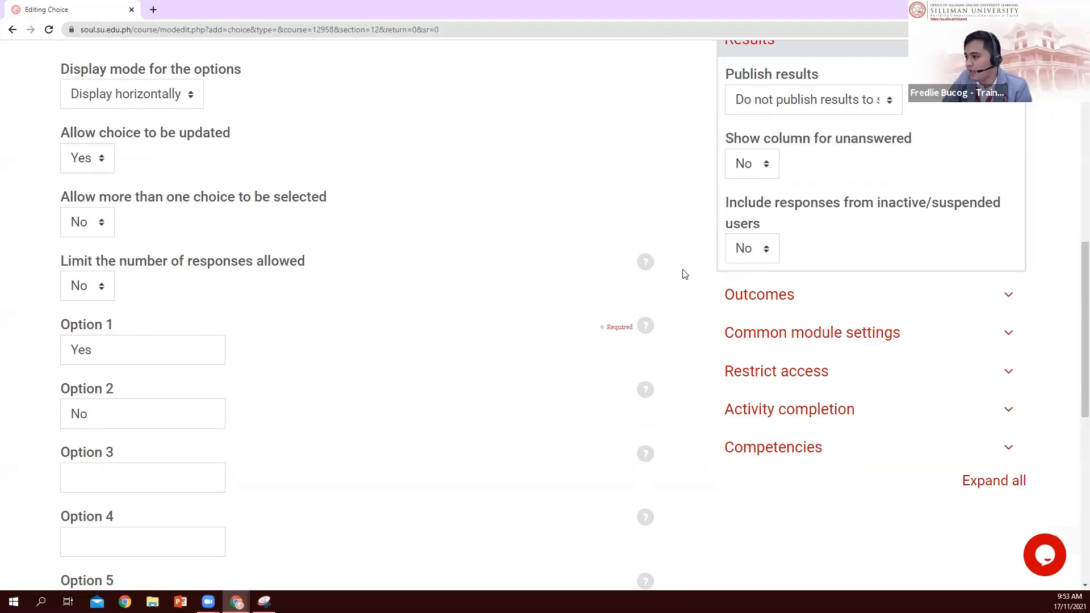
scroll(680, 271, "down", 1)
left_click(756, 316)
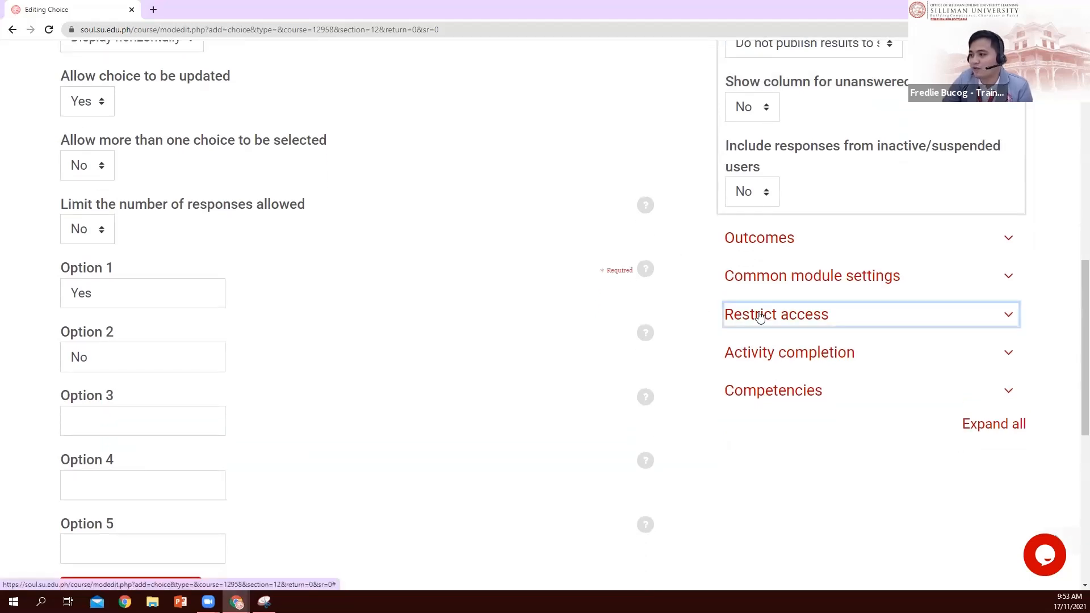
scroll(757, 307, "down", 1)
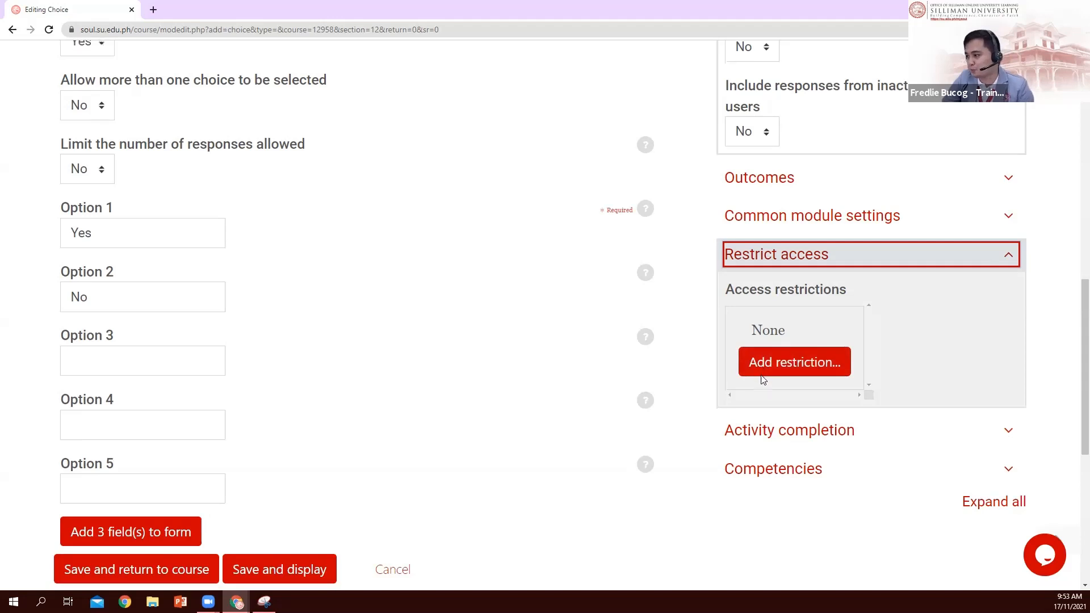
scroll(772, 352, "down", 2)
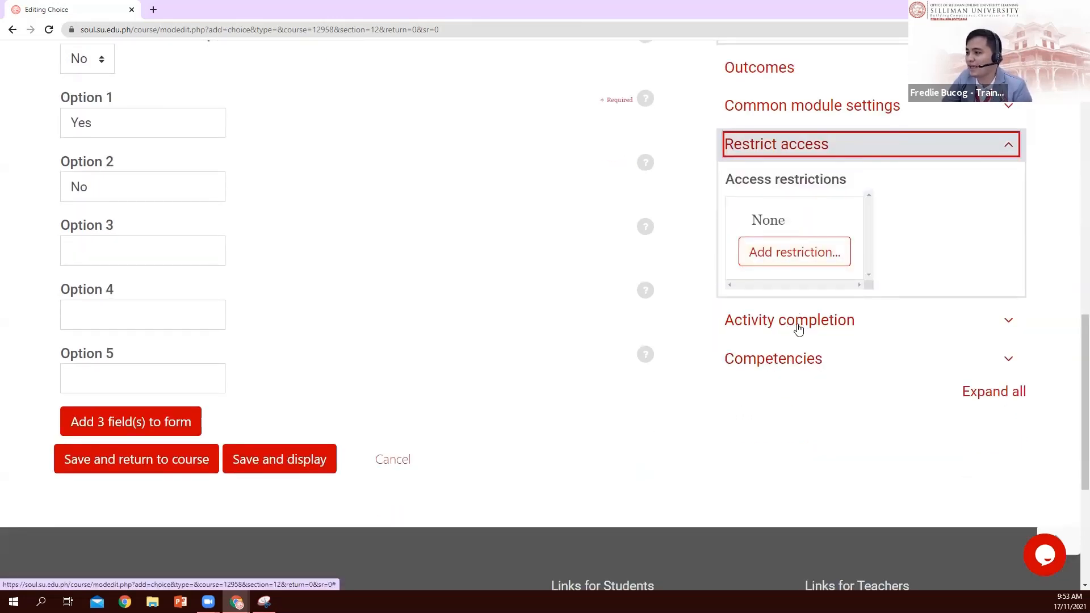
Set the poll's completion tracking to "Show activity as complete when conditions are met" and review the completion requirements
left_click(805, 327)
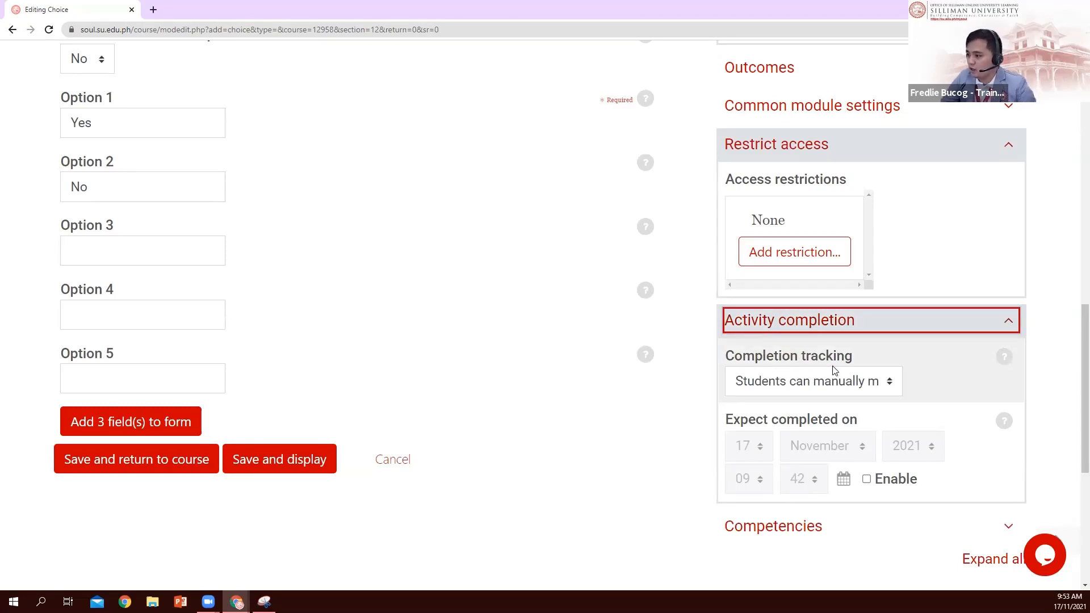
left_click(885, 380)
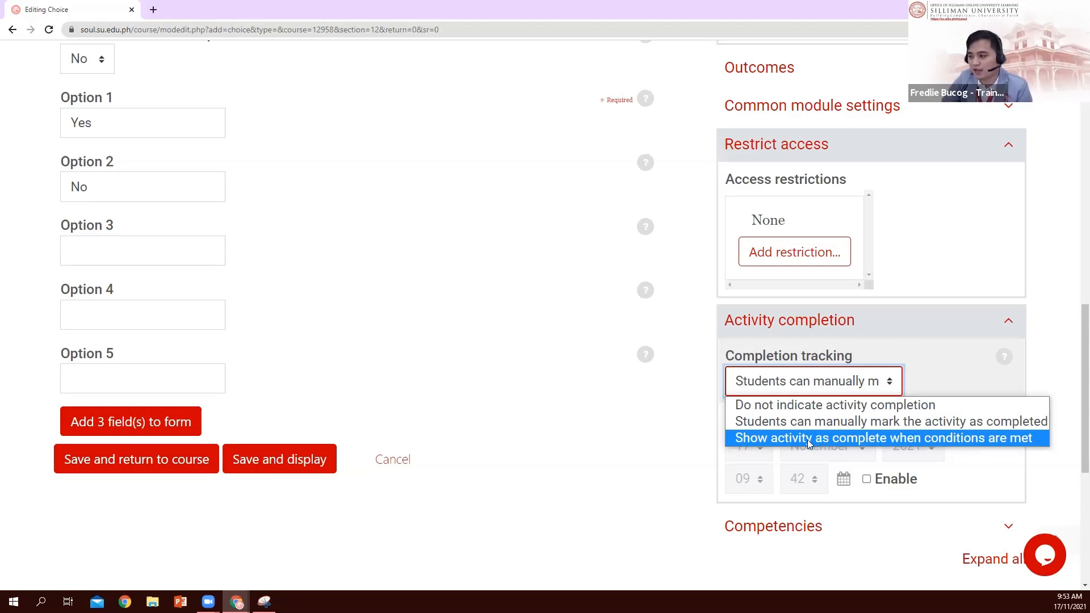
left_click(765, 440)
scroll(781, 344, "down", 2)
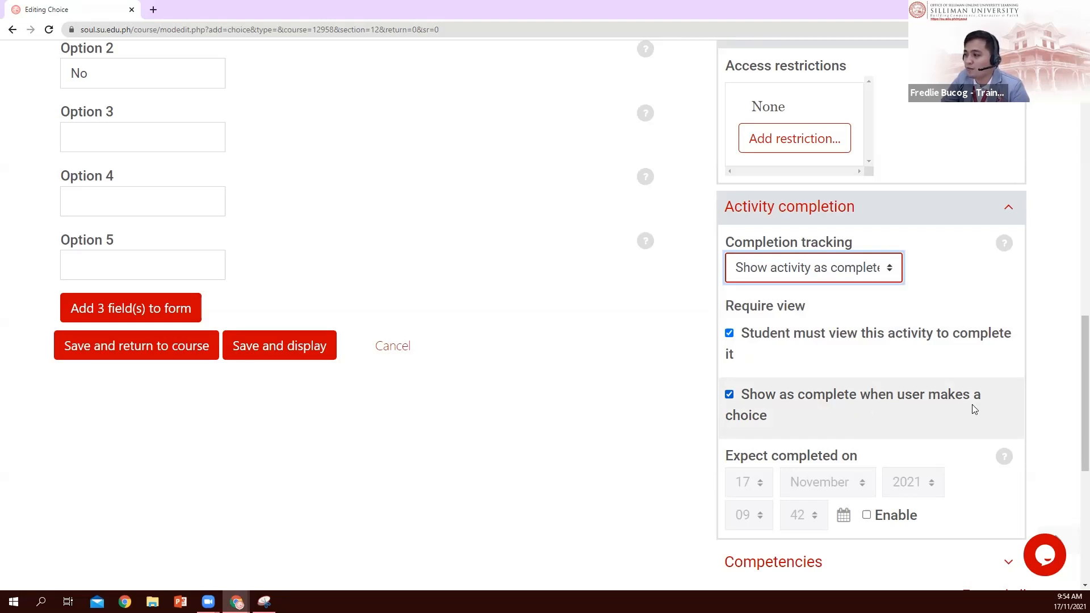
scroll(804, 433, "down", 1)
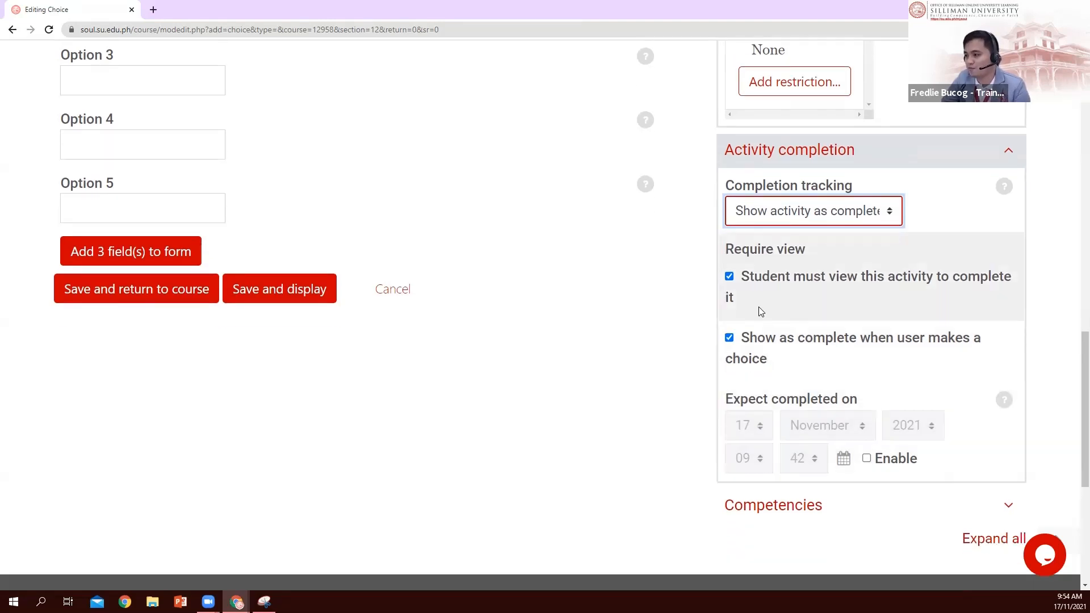
Go back over the poll's settings, from activity completion up to the visibility and availability at the start of the form
scroll(726, 358, "up", 1)
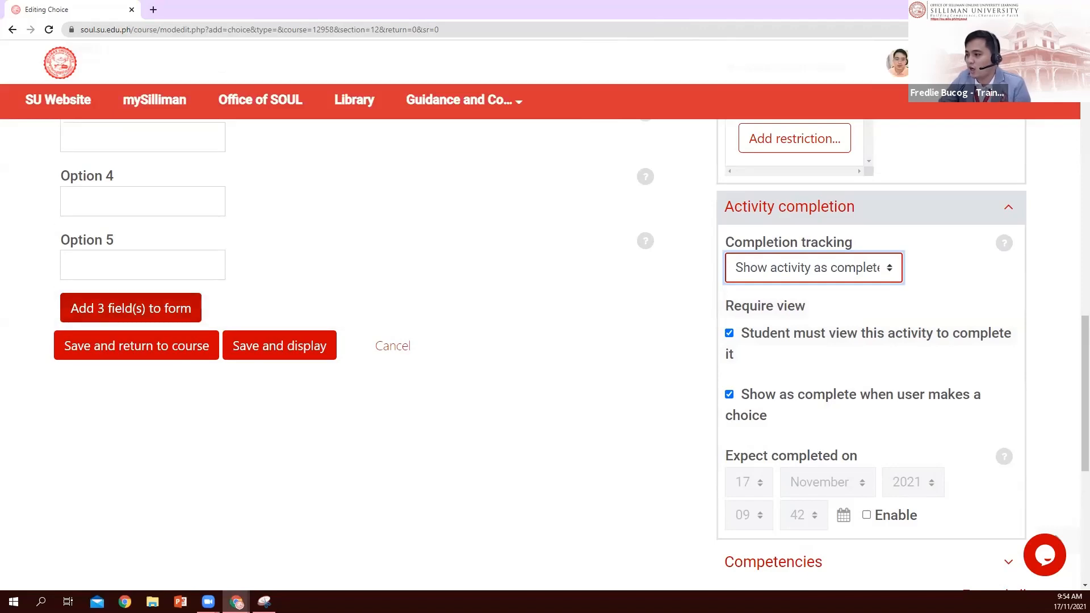
scroll(738, 385, "up", 13)
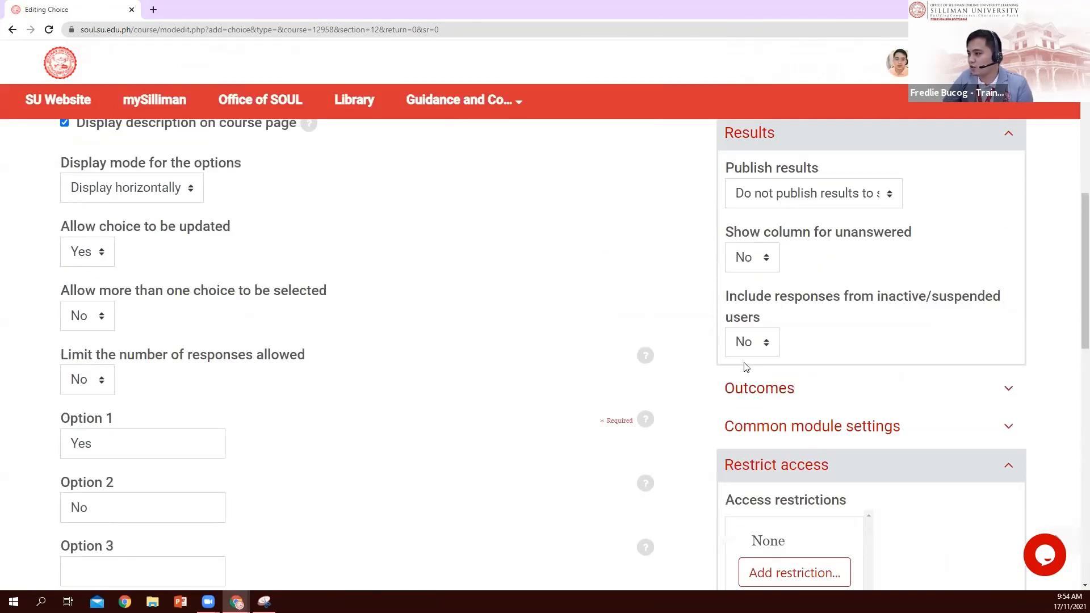
scroll(664, 353, "up", 3)
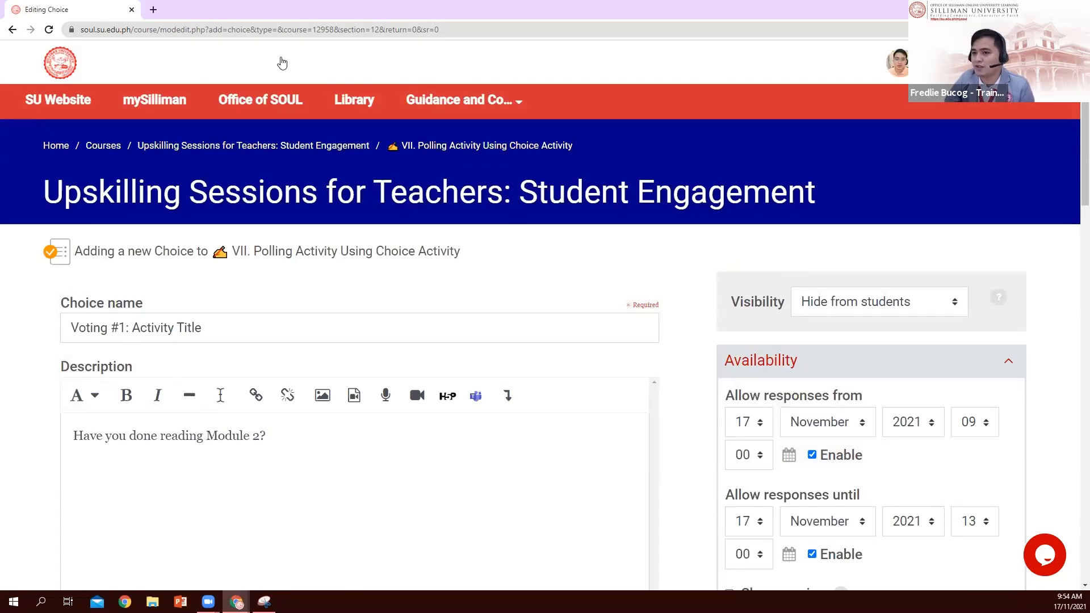
scroll(776, 304, "down", 1)
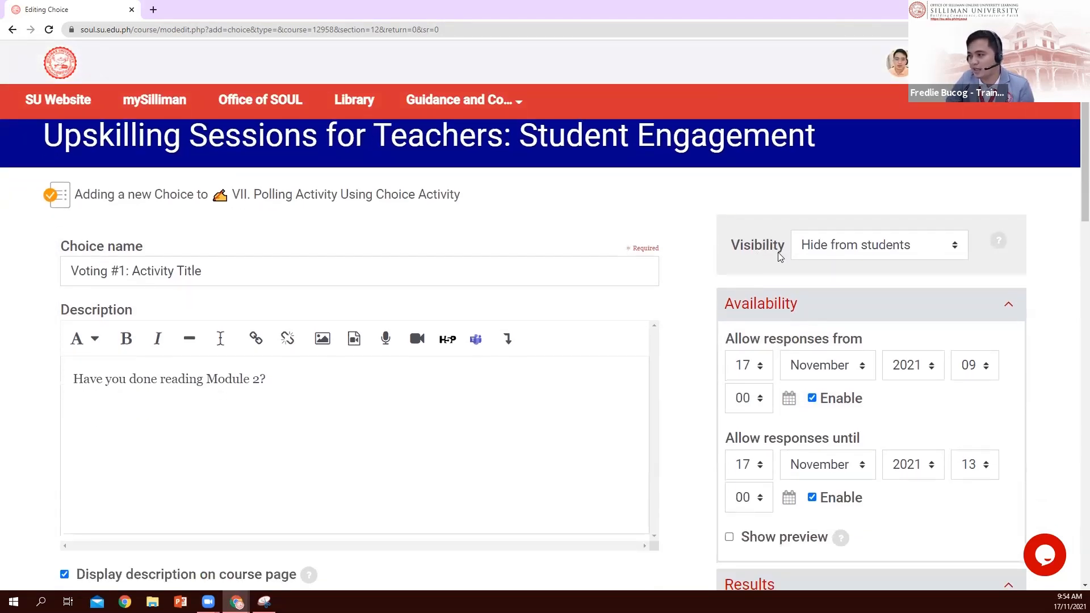
scroll(779, 256, "down", 1)
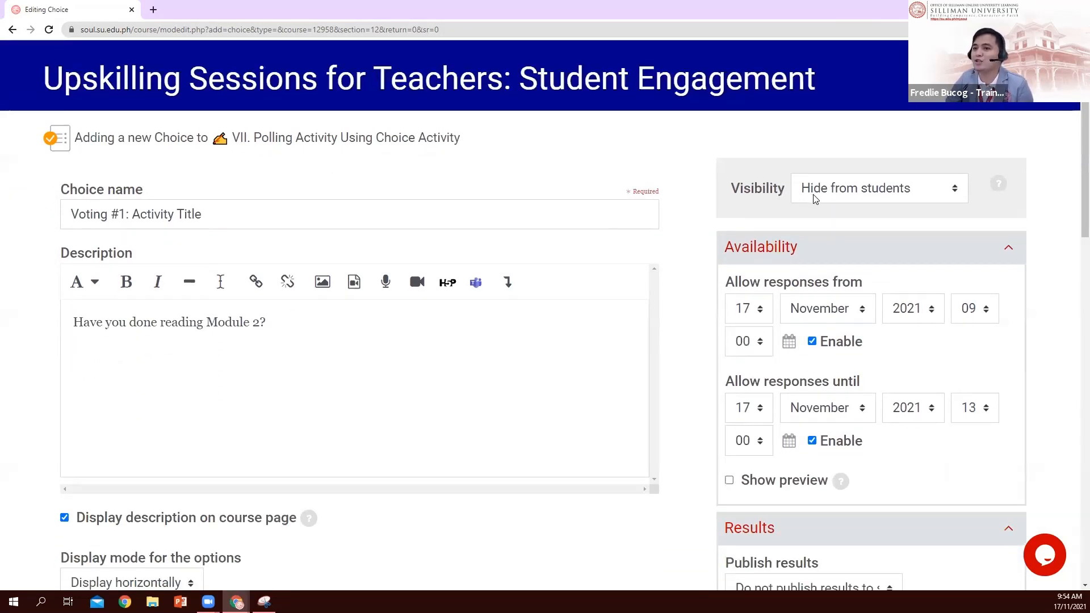
Check the remaining poll settings down to activity completion, and save the poll, returning to the course
scroll(748, 193, "down", 2)
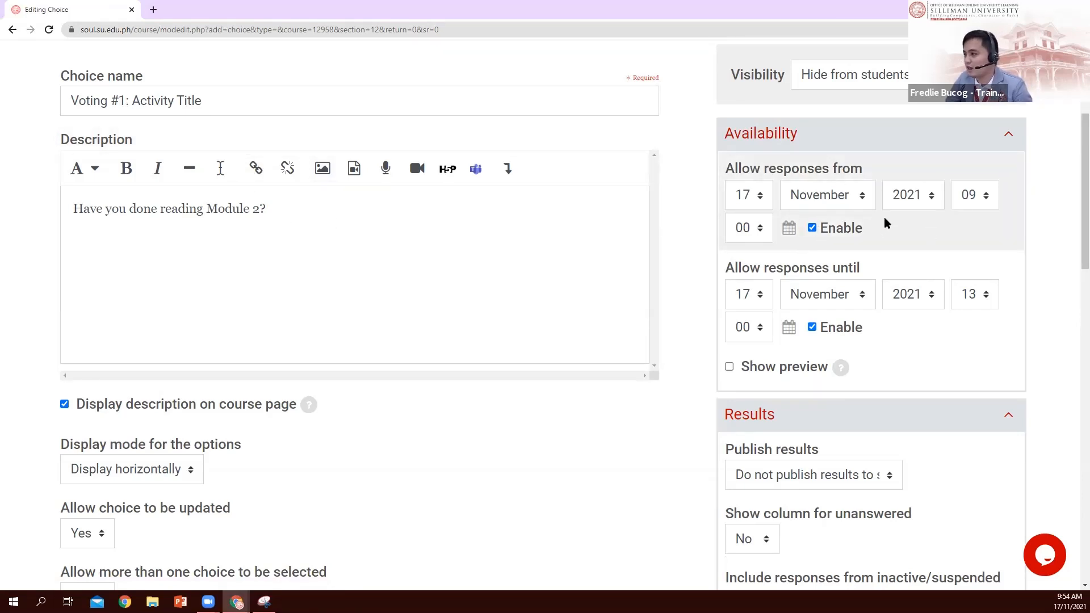
scroll(812, 226, "down", 4)
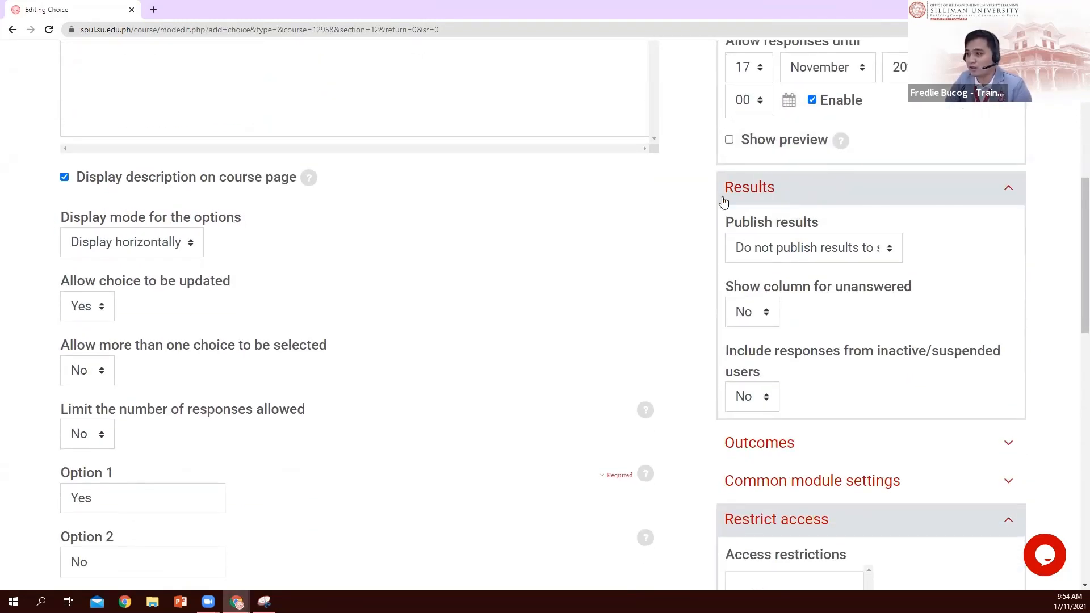
scroll(778, 300, "down", 5)
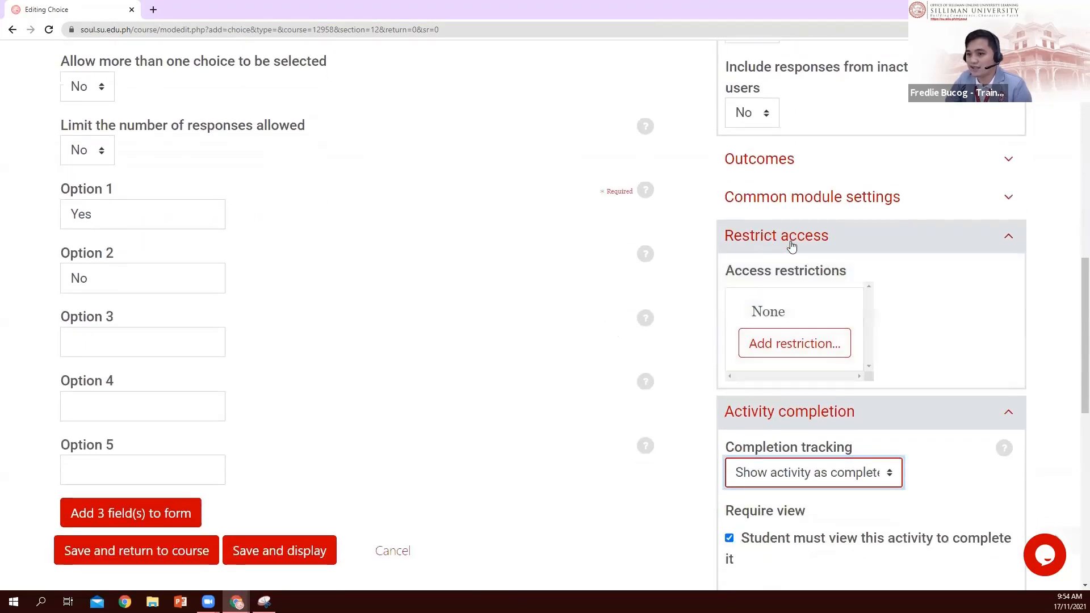
scroll(811, 335, "down", 4)
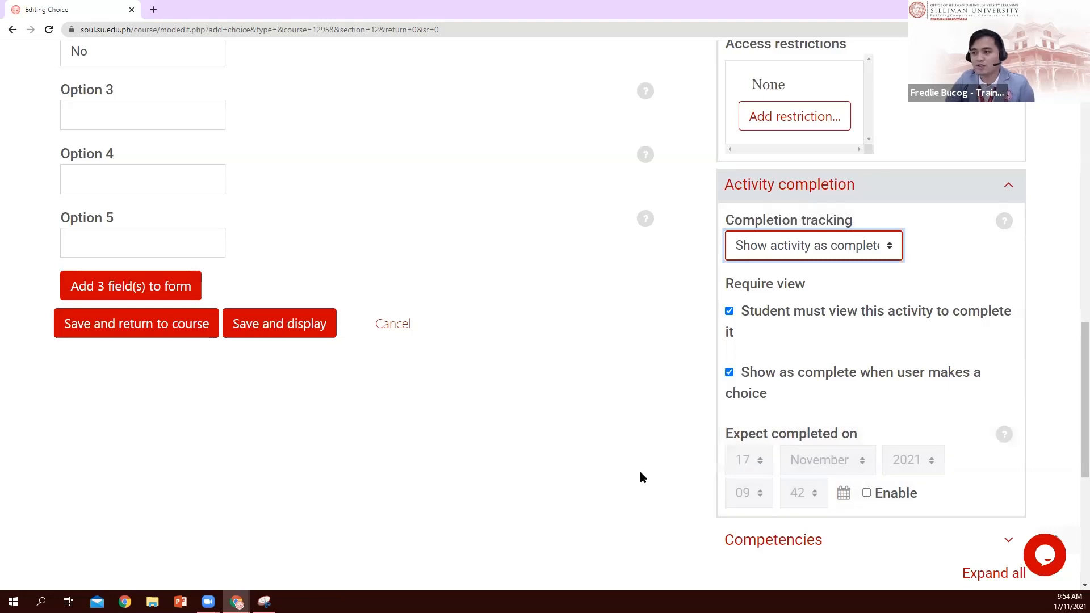
scroll(630, 472, "up", 4)
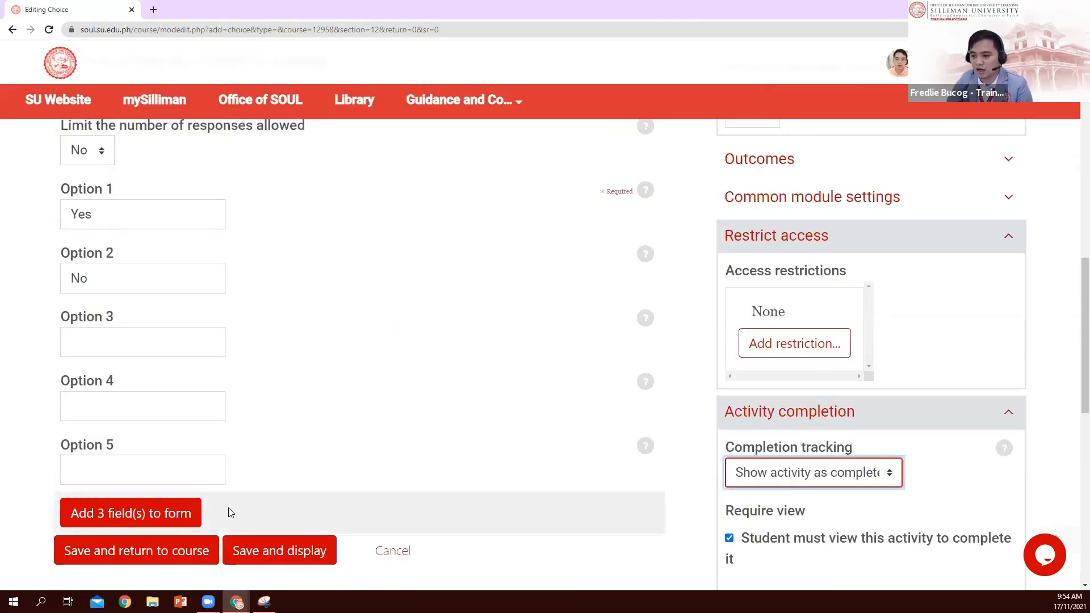
scroll(170, 454, "down", 2)
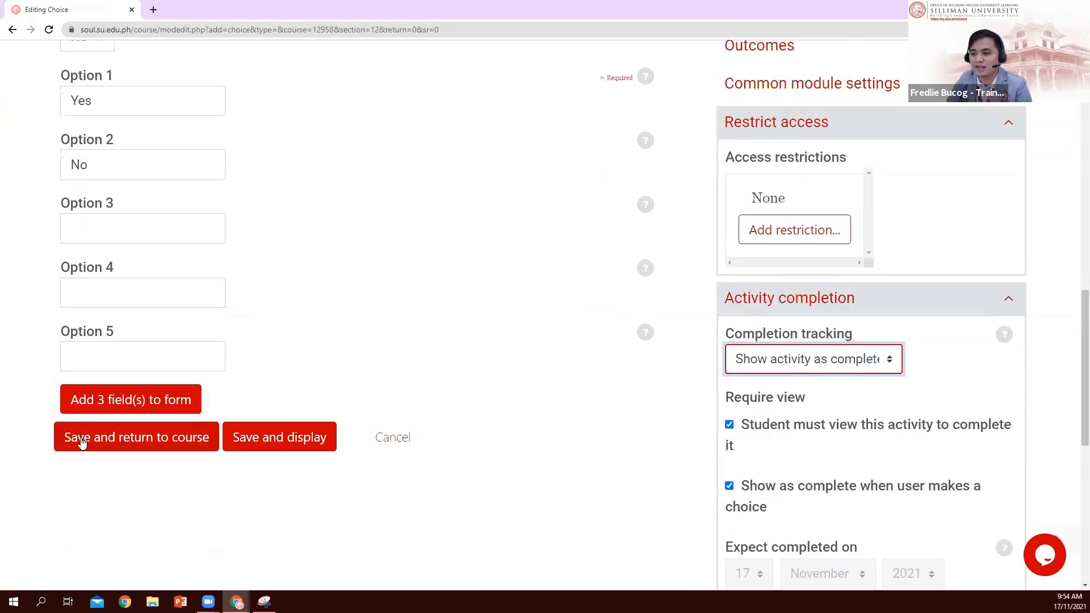
left_click(151, 445)
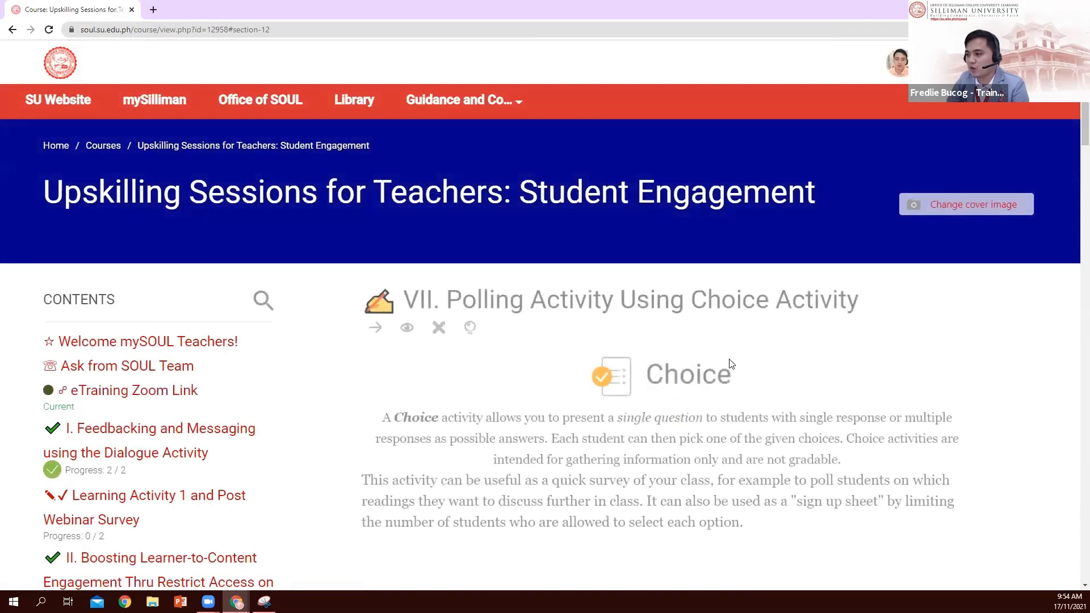
Make the "Voting #1: Activity Title" poll in the Polling Activity section visible to students
scroll(728, 357, "down", 10)
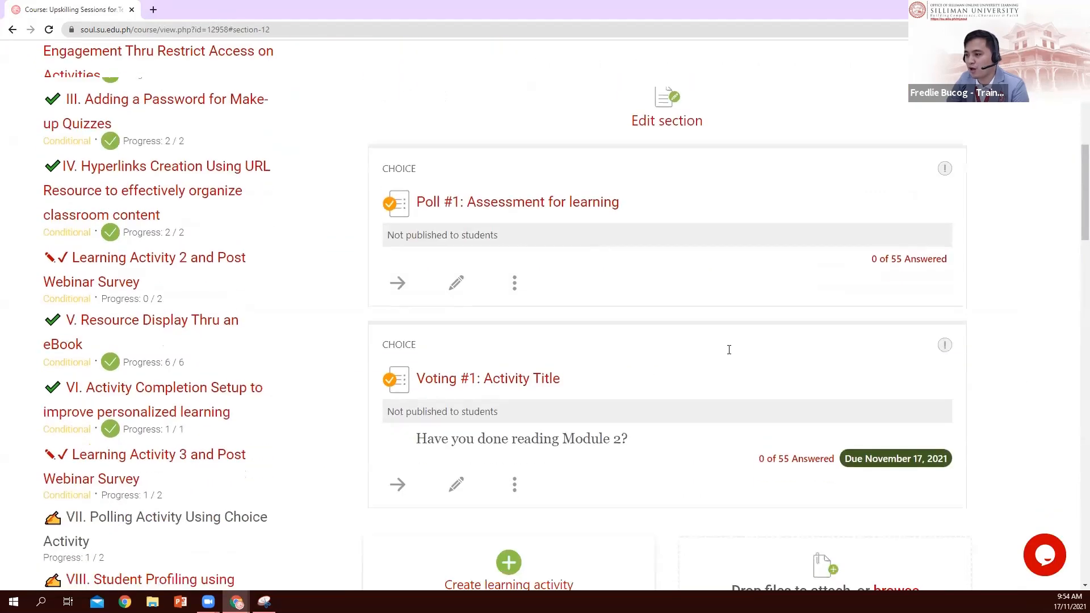
scroll(729, 350, "down", 3)
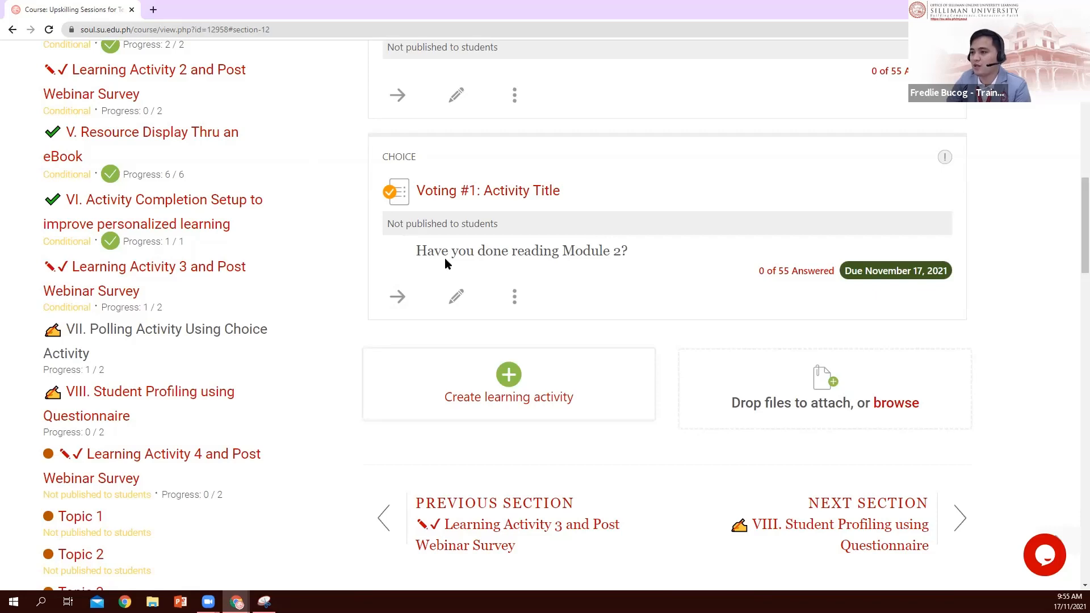
left_click(515, 297)
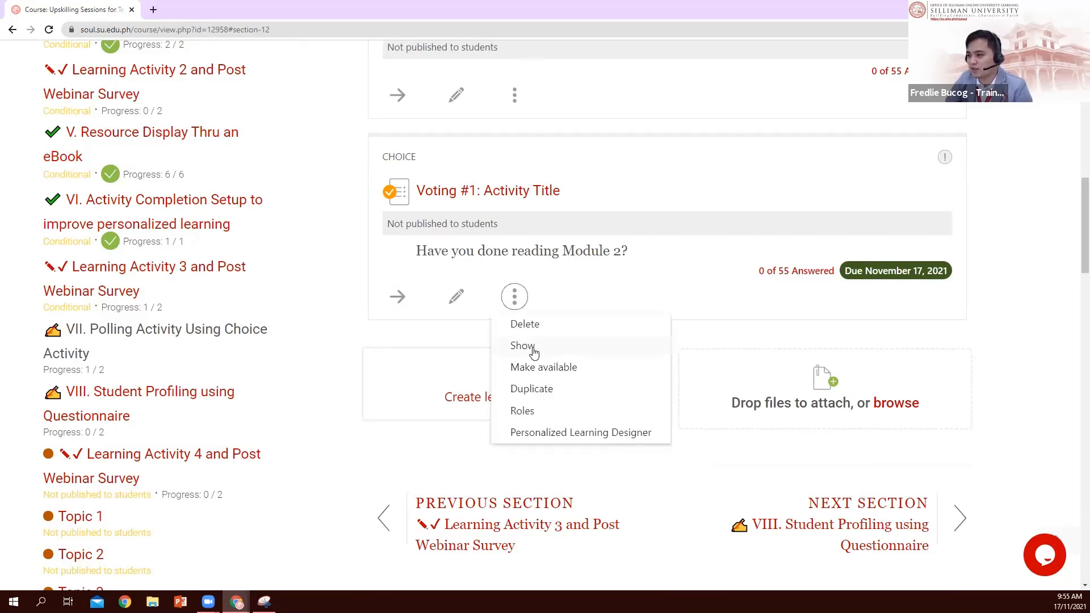
left_click(530, 345)
Open the "Voting #1: Activity Title" poll and submit "Yes" as the answer to "Have you done reading Module 2?"
scroll(577, 250, "up", 2)
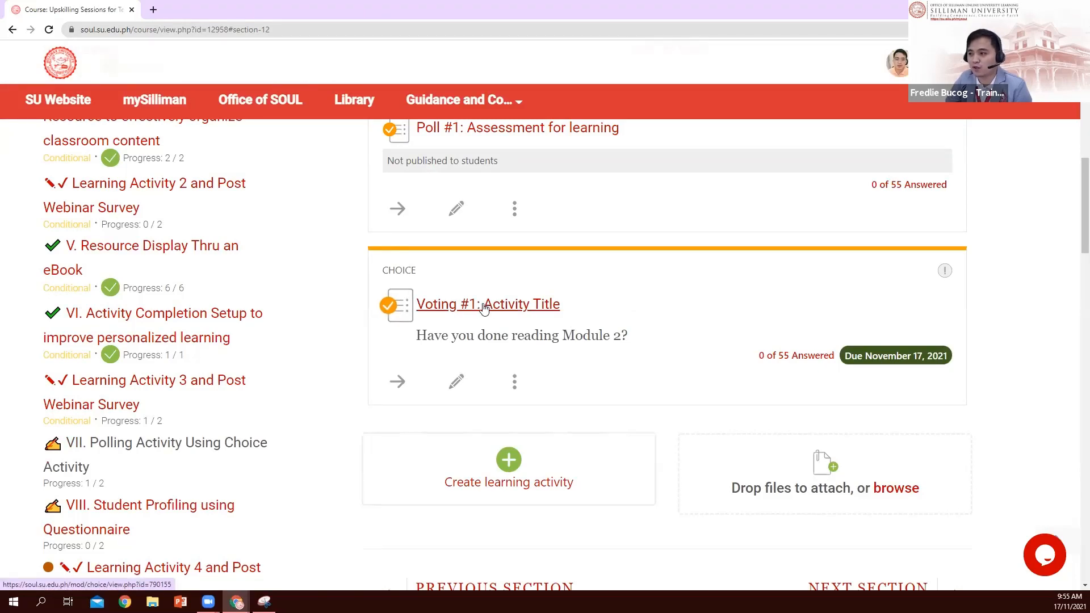
left_click(485, 306)
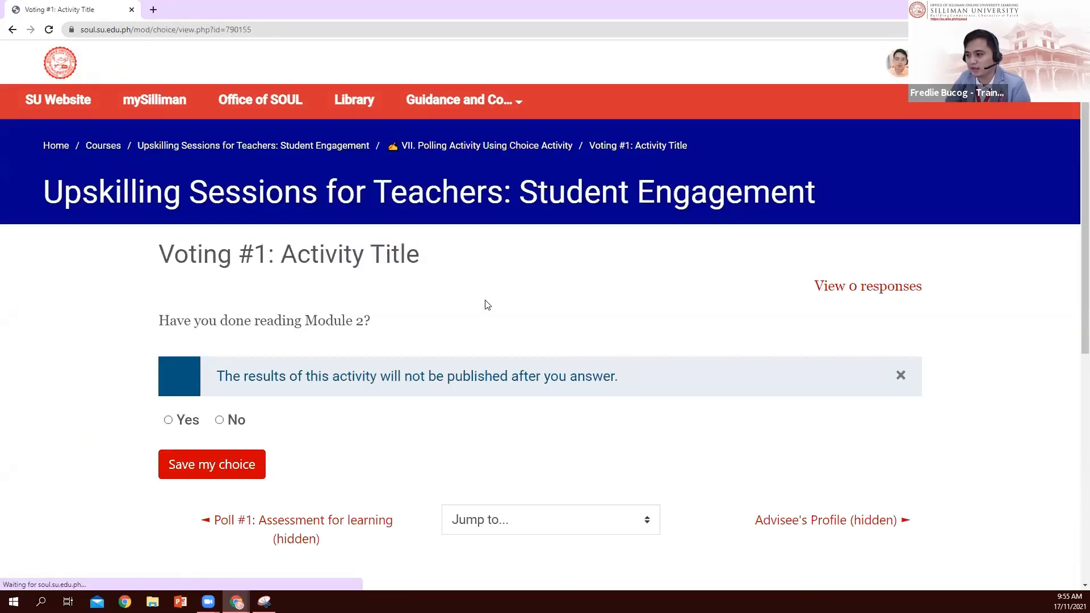
left_click_drag(158, 266, 444, 279)
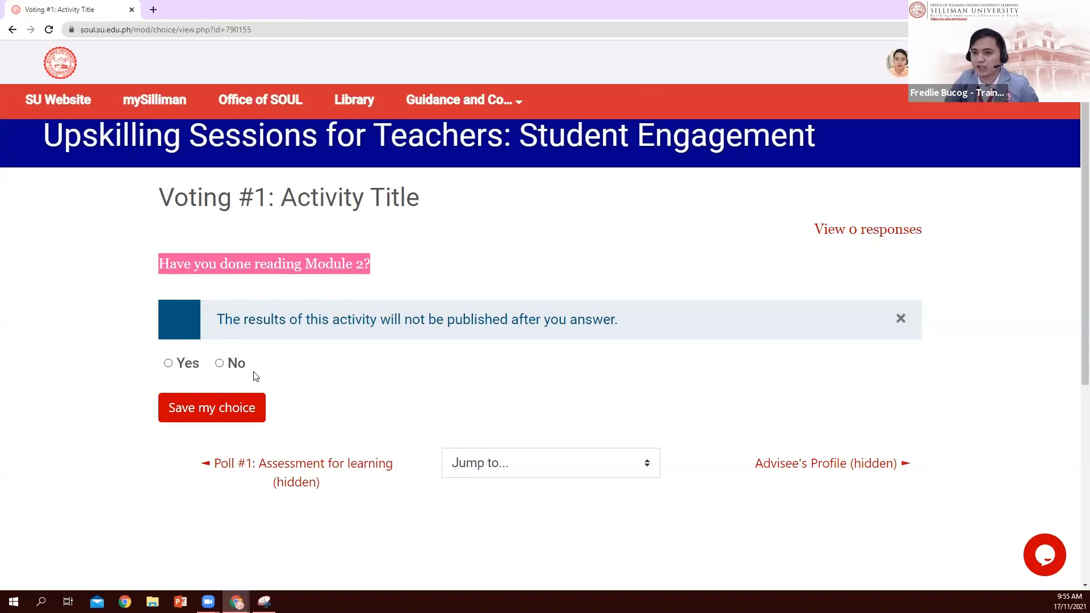
left_click(168, 363)
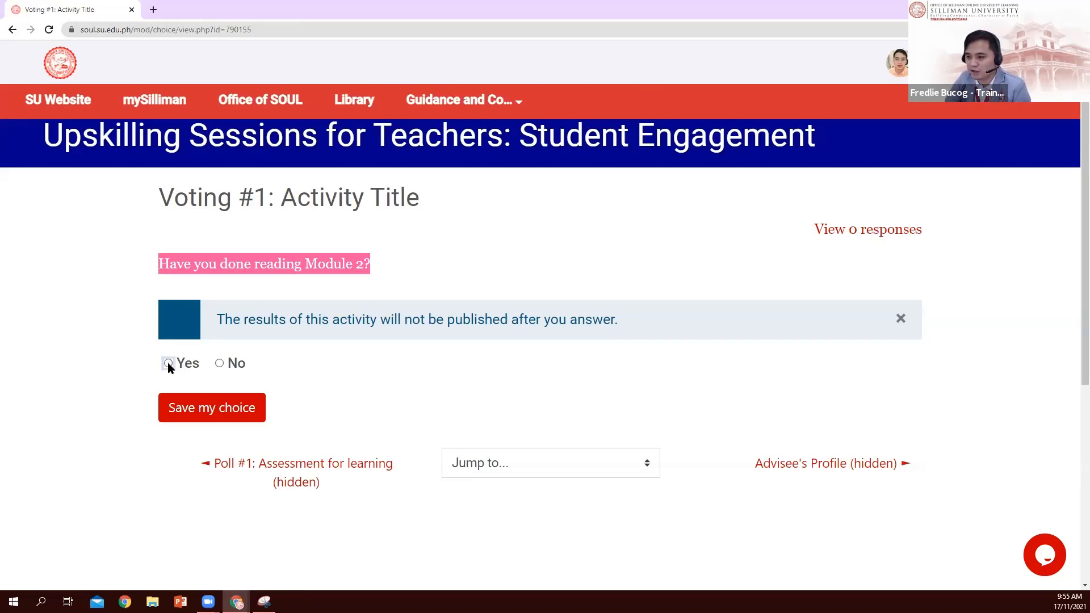
left_click(196, 415)
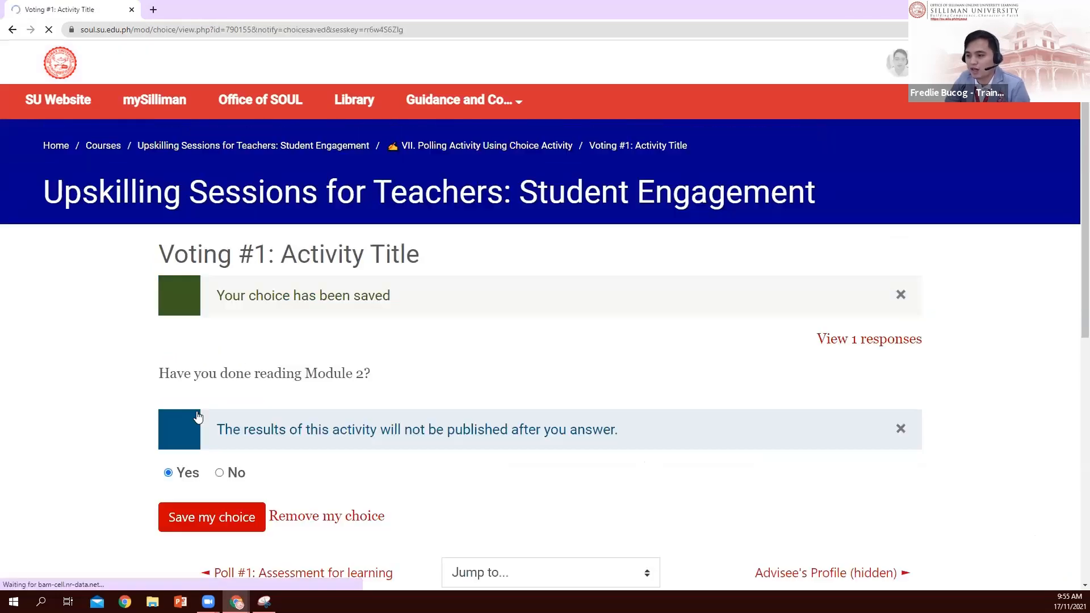
scroll(482, 307, "down", 3)
scroll(515, 302, "up", 3)
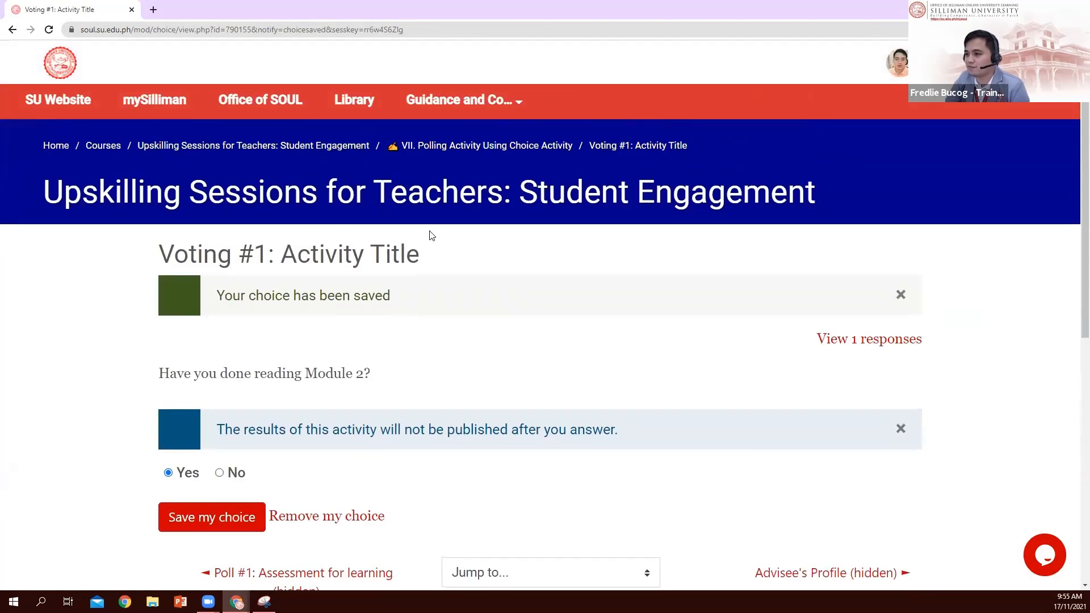
Return to the course and open the section "VII. Polling Activity Using Choice Activity"
left_click(537, 200)
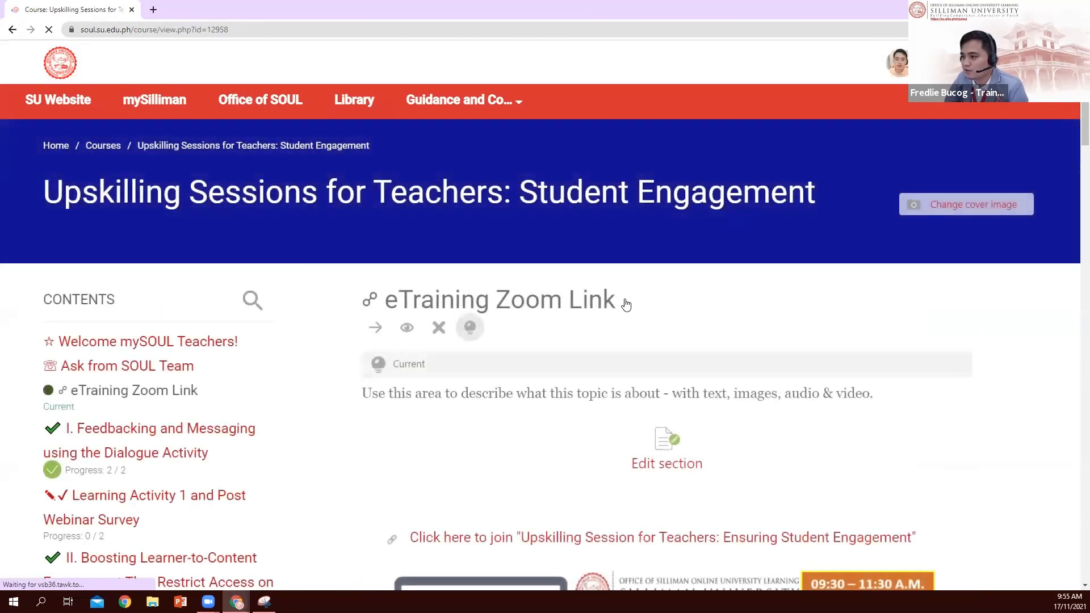
scroll(624, 304, "down", 5)
scroll(159, 378, "down", 11)
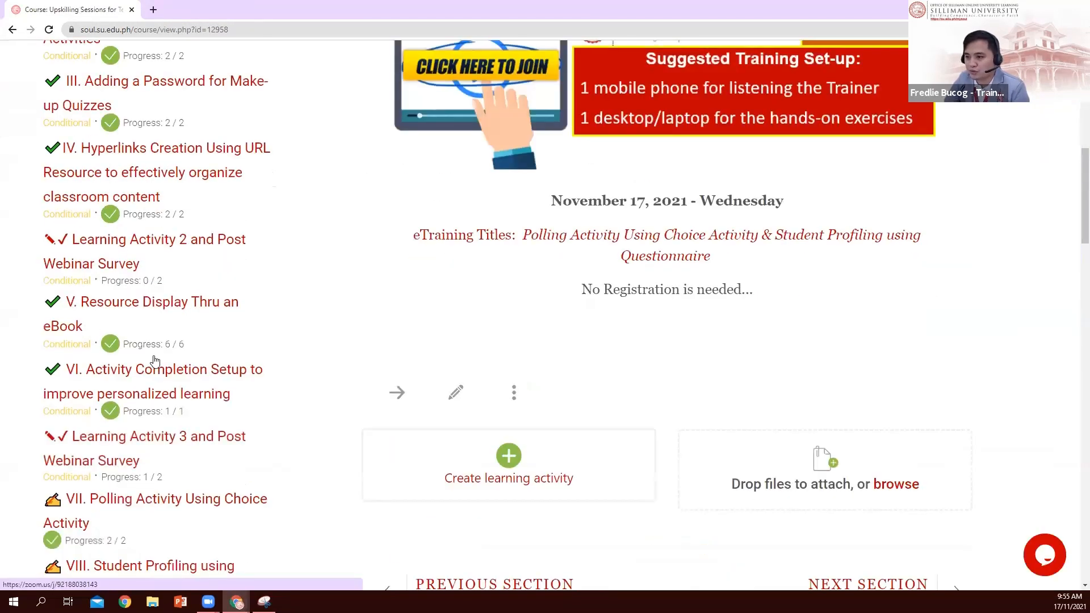
scroll(164, 278, "up", 1)
left_click(167, 278)
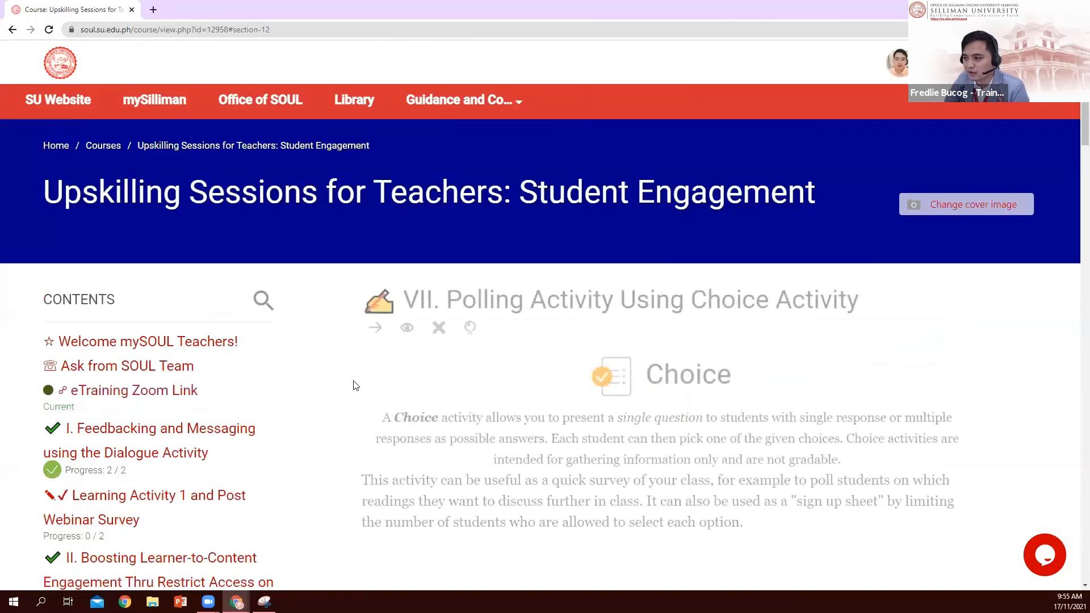
Examine the Polling Activity section's description, its two choice activities and the progress shown in the course contents
scroll(488, 385, "down", 7)
scroll(500, 372, "down", 3)
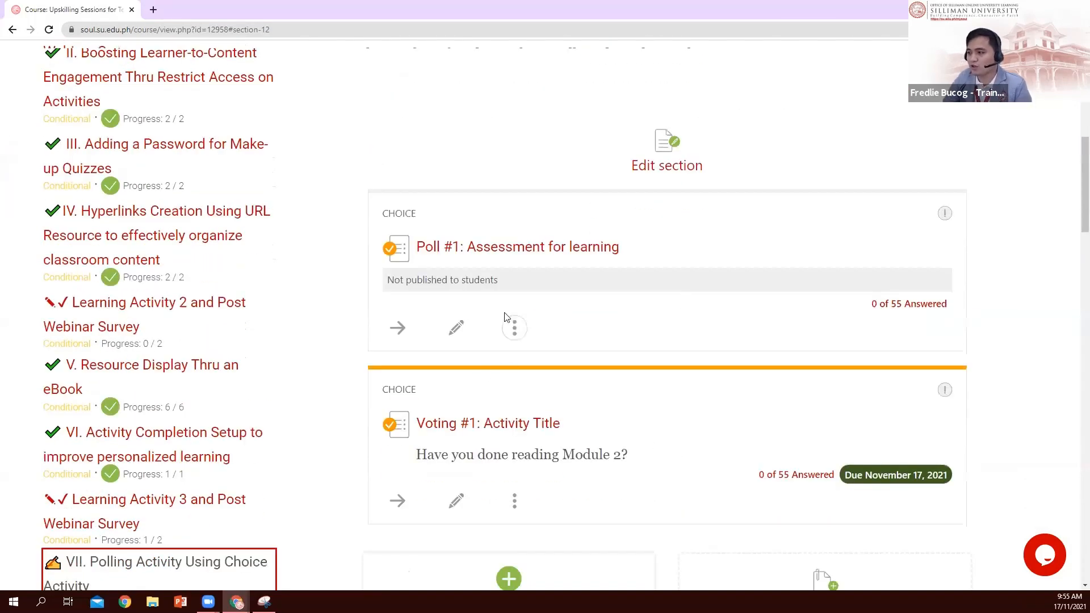
scroll(400, 348, "up", 3)
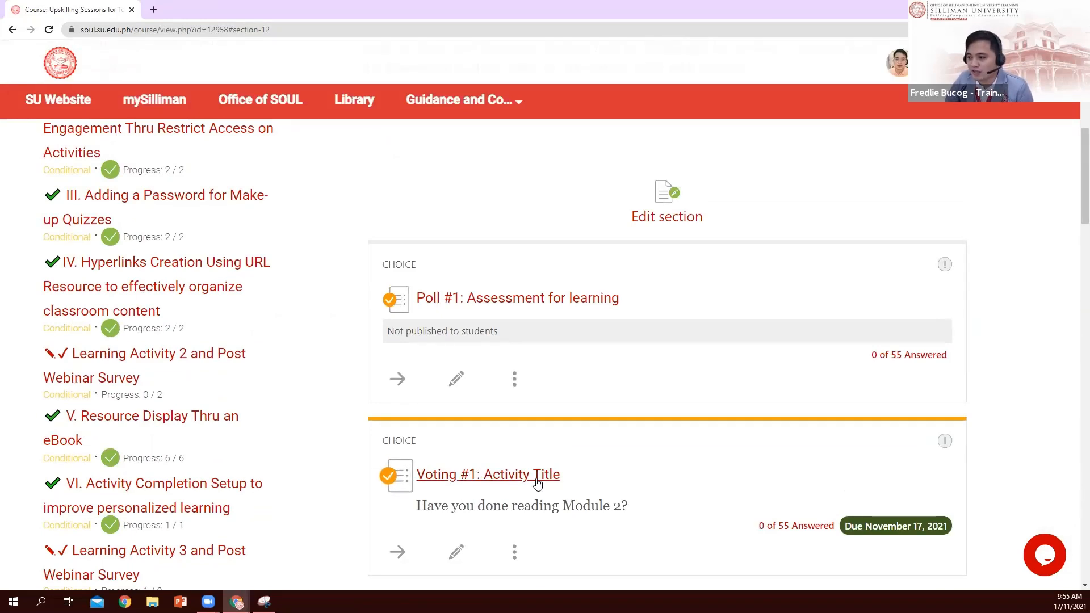
scroll(481, 476, "down", 2)
scroll(569, 336, "up", 10)
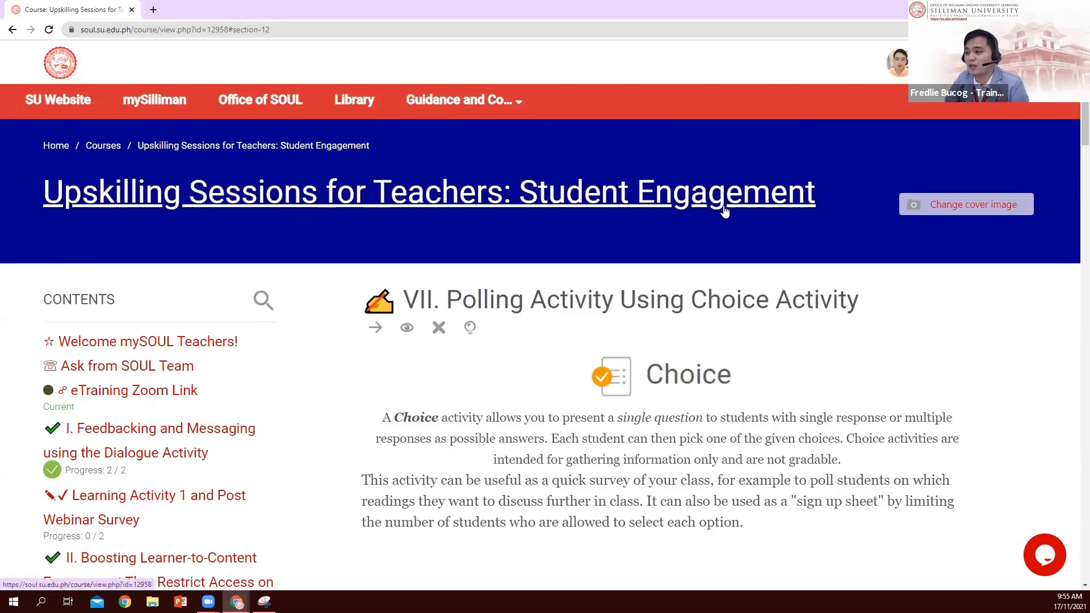
scroll(332, 353, "down", 3)
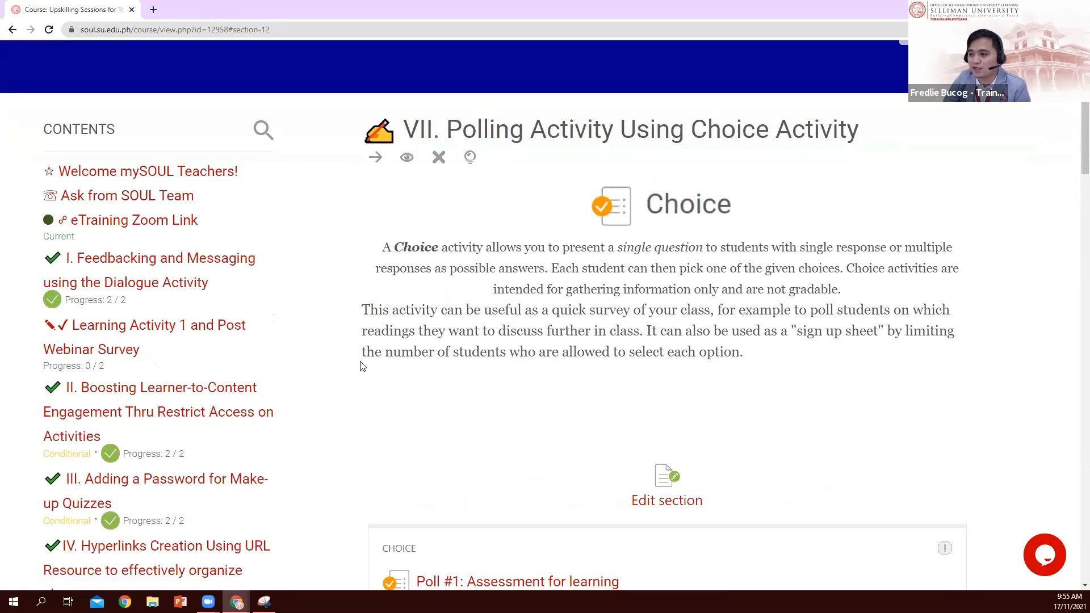
scroll(360, 364, "down", 10)
scroll(535, 230, "down", 1)
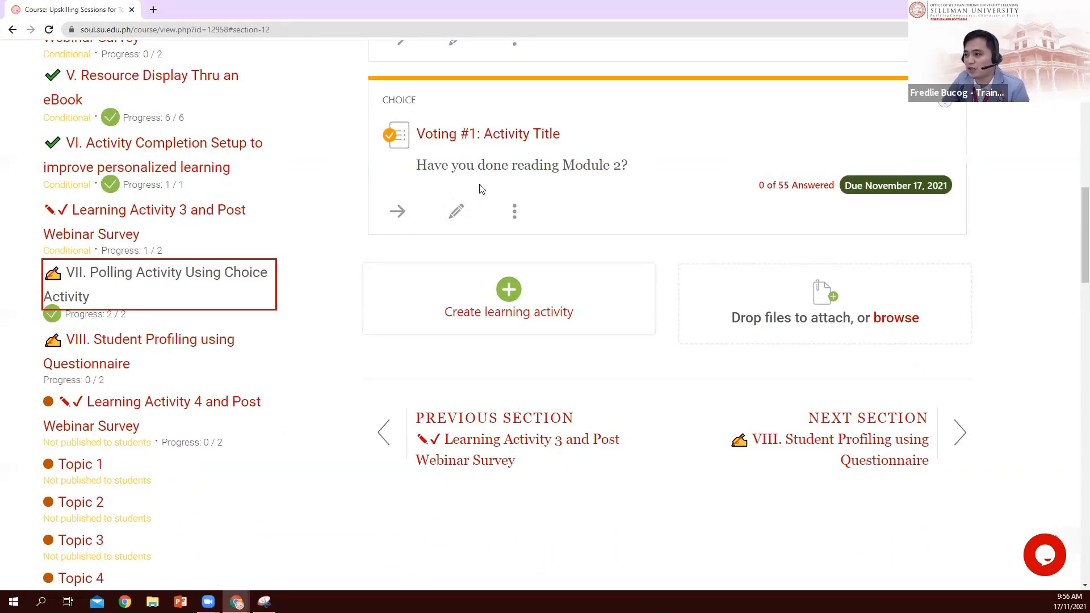
scroll(488, 227, "up", 2)
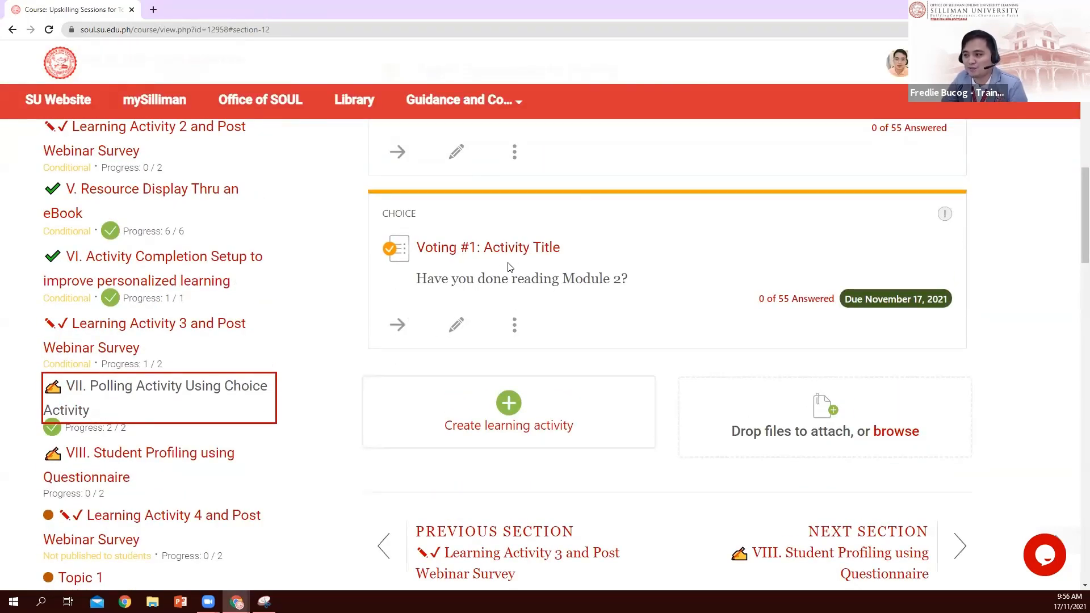
scroll(525, 301, "up", 5)
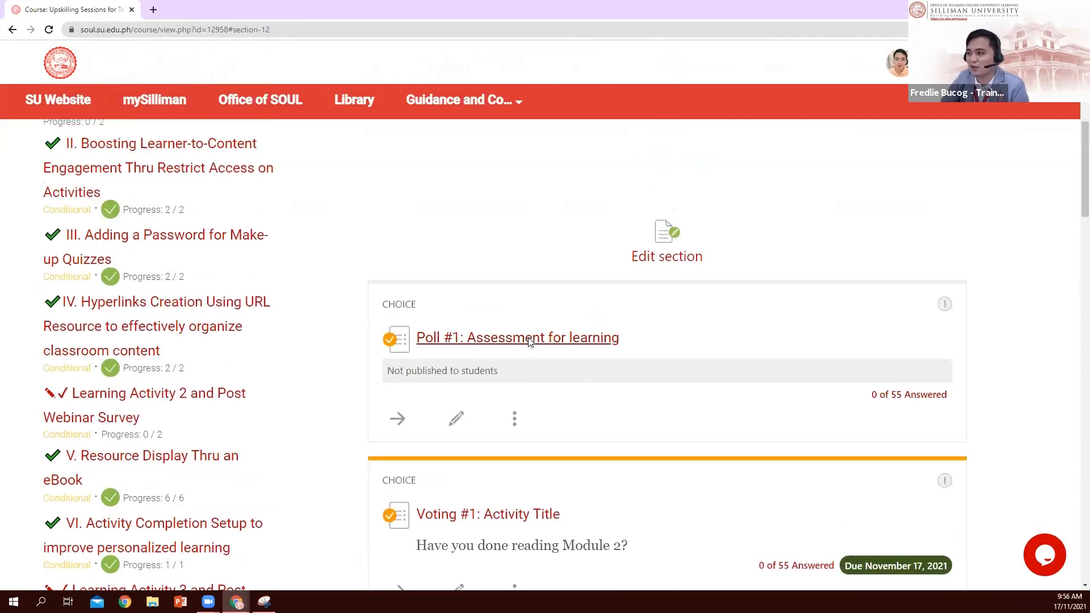
scroll(528, 341, "up", 8)
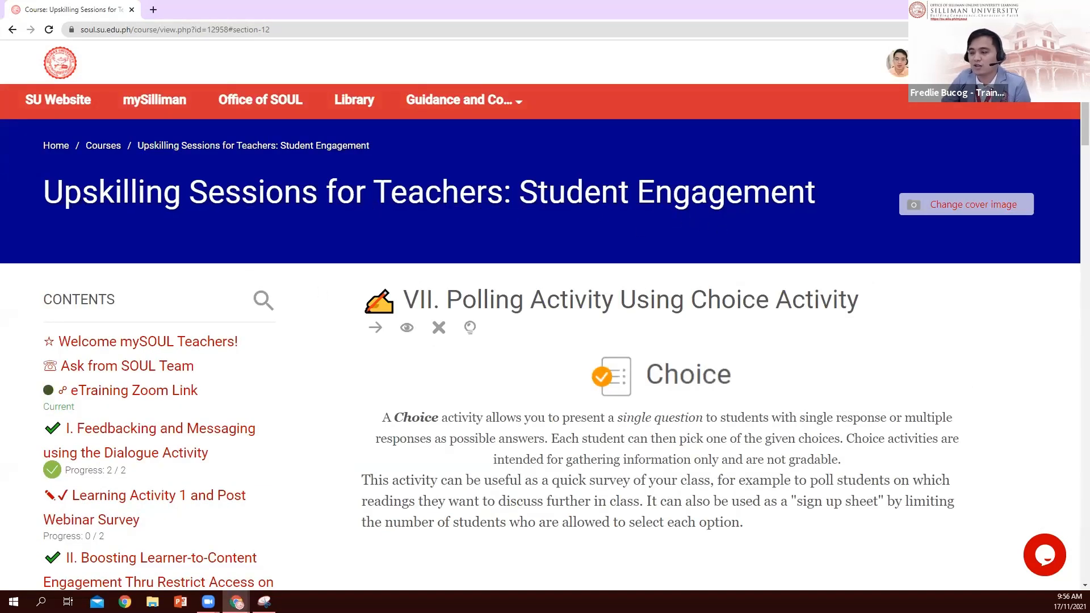
scroll(360, 430, "down", 10)
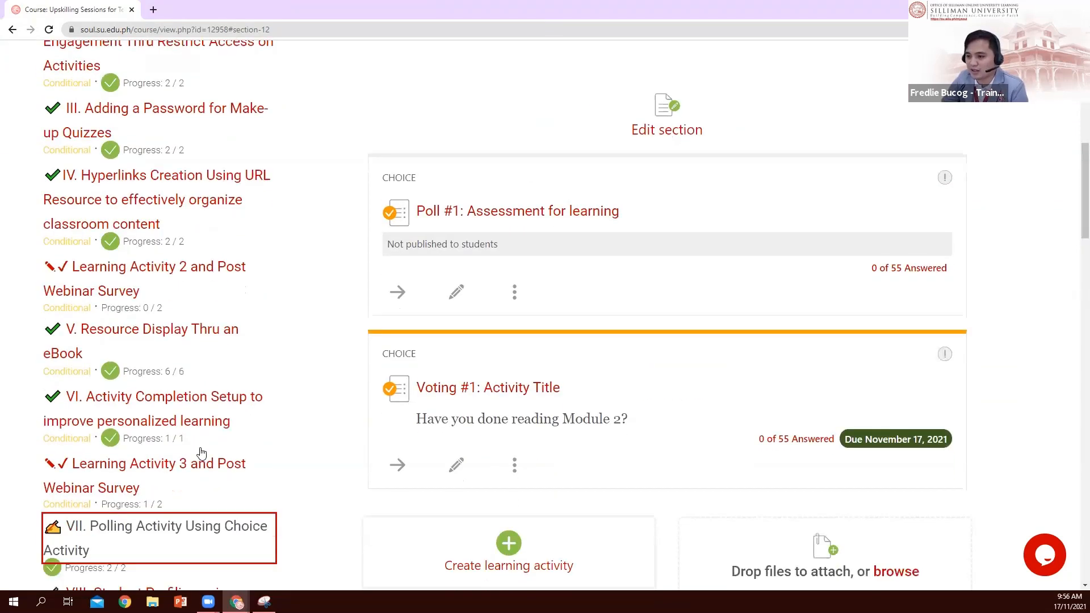
scroll(201, 452, "down", 3)
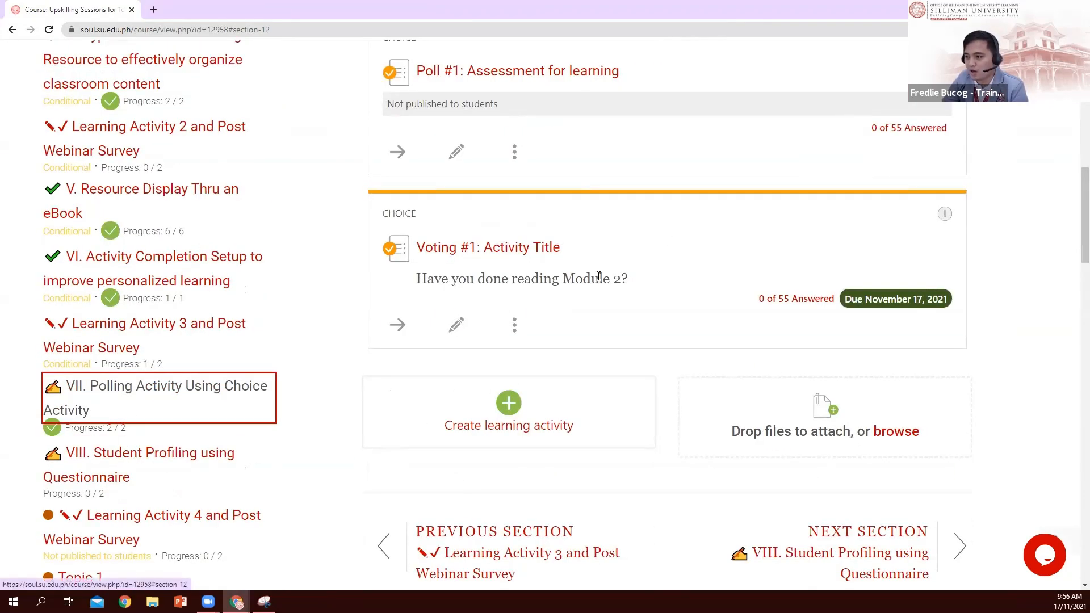
scroll(554, 335, "up", 1)
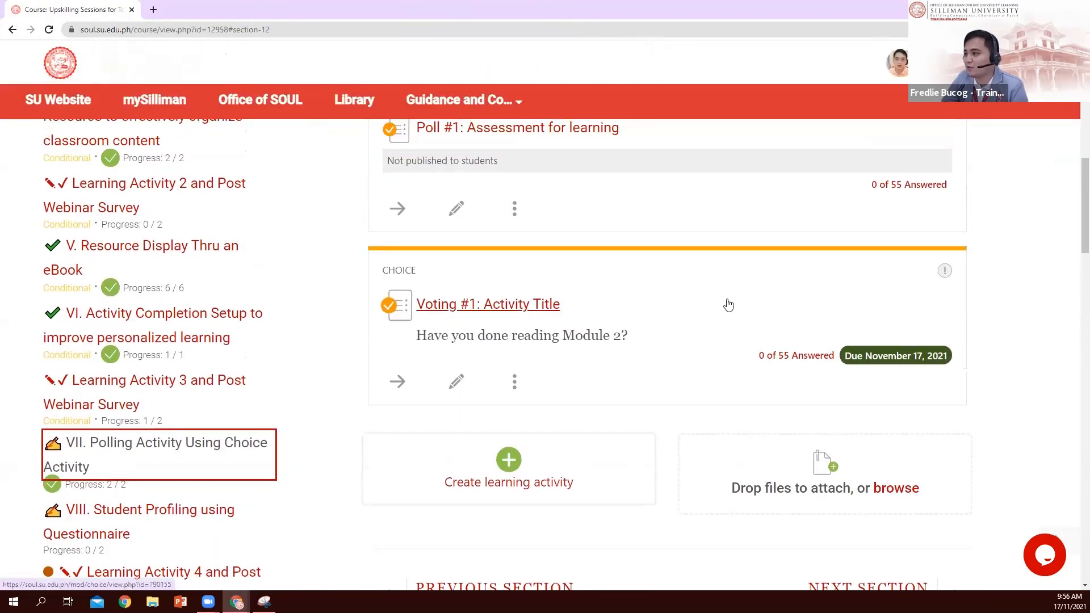
Review the responses submitted to the "Voting #1: Activity Title" poll and go back to the course's main page
left_click(494, 306)
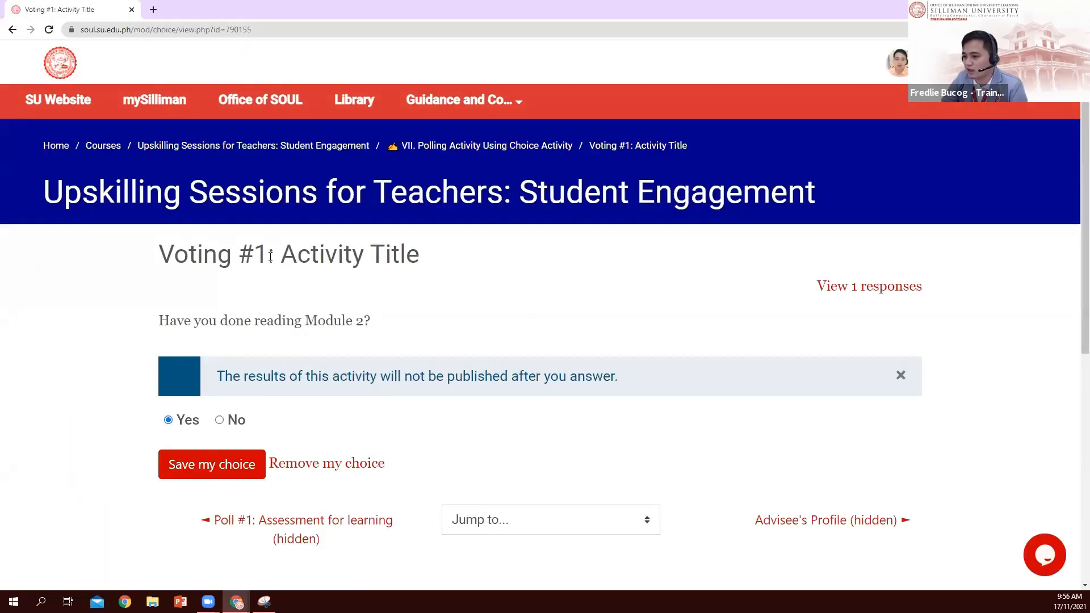
left_click(856, 288)
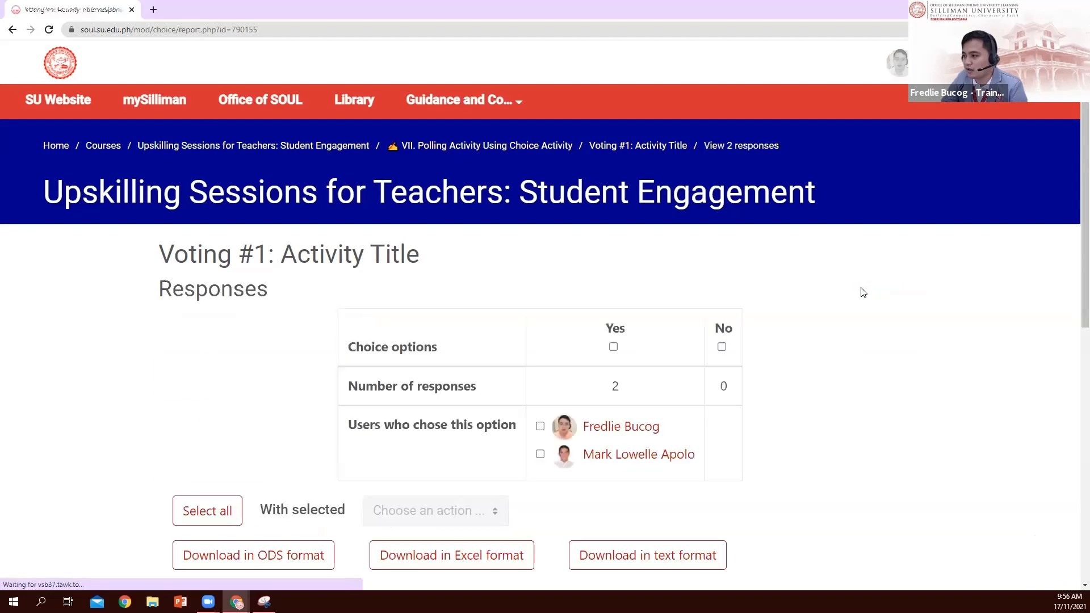
scroll(772, 334, "down", 2)
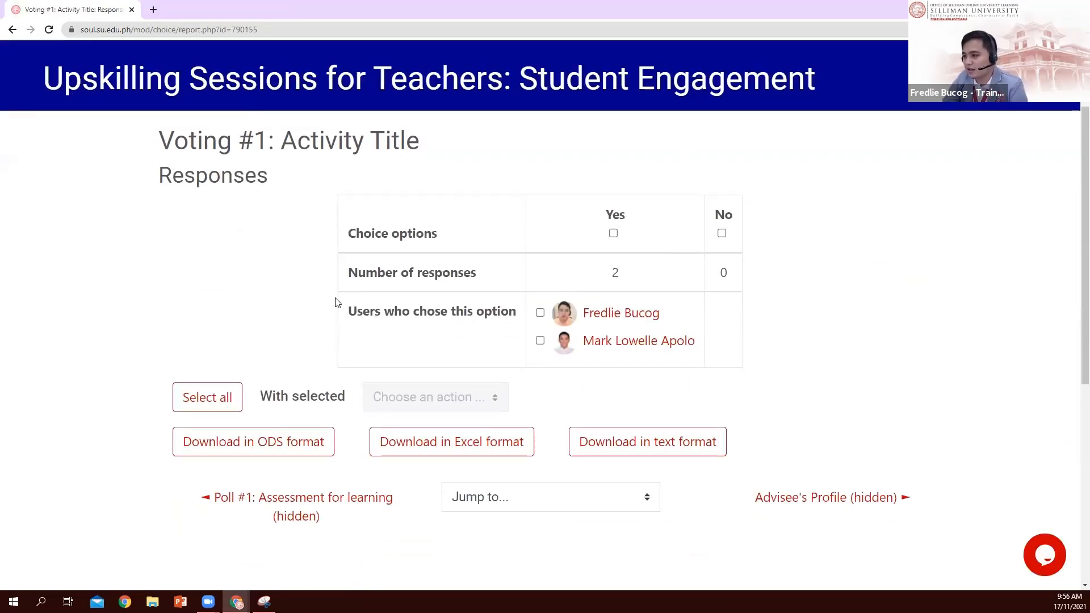
scroll(287, 250, "up", 1)
scroll(370, 208, "up", 1)
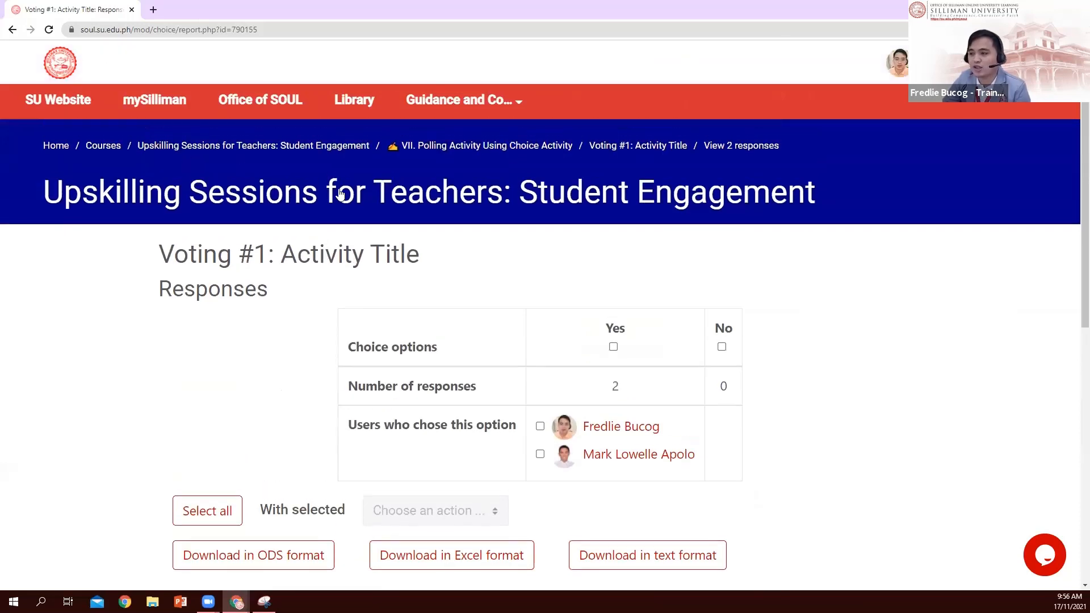
left_click(403, 195)
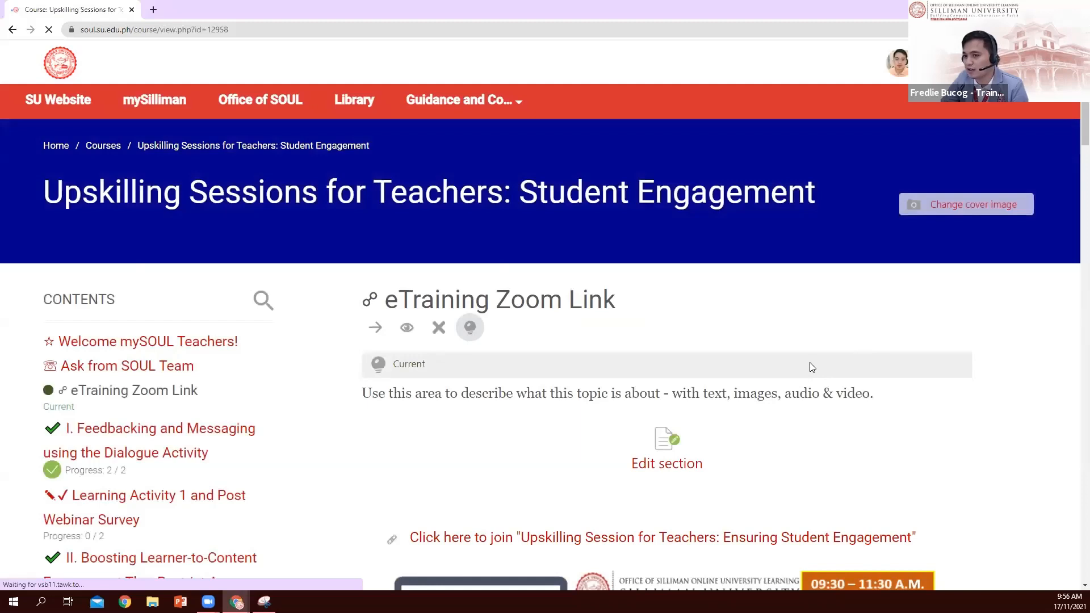
Open the "Voting #1: Activity Title" poll from the Polling Activity section and display its submitted responses
scroll(810, 364, "down", 3)
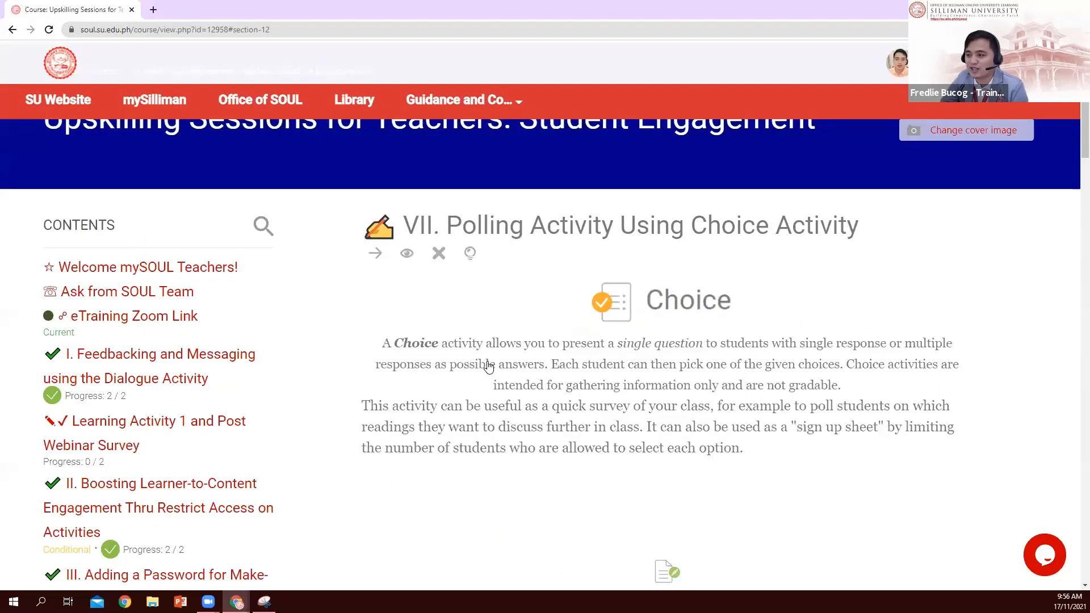
scroll(488, 366, "down", 3)
scroll(815, 264, "down", 5)
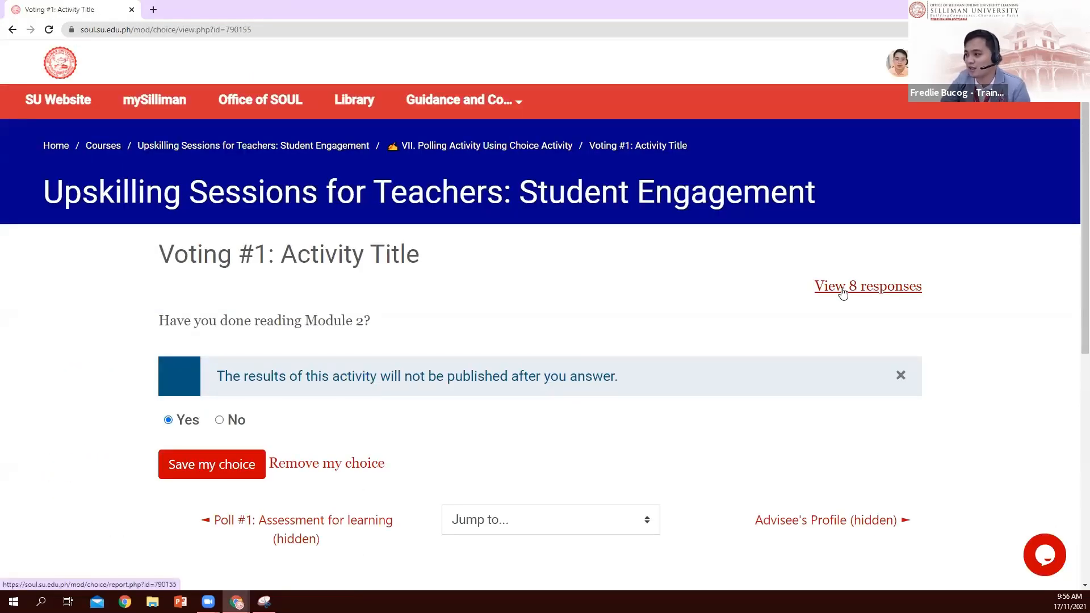
left_click(843, 291)
Examine the poll's response report, comparing who chose Yes and No and checking the available download formats
scroll(739, 309, "down", 4)
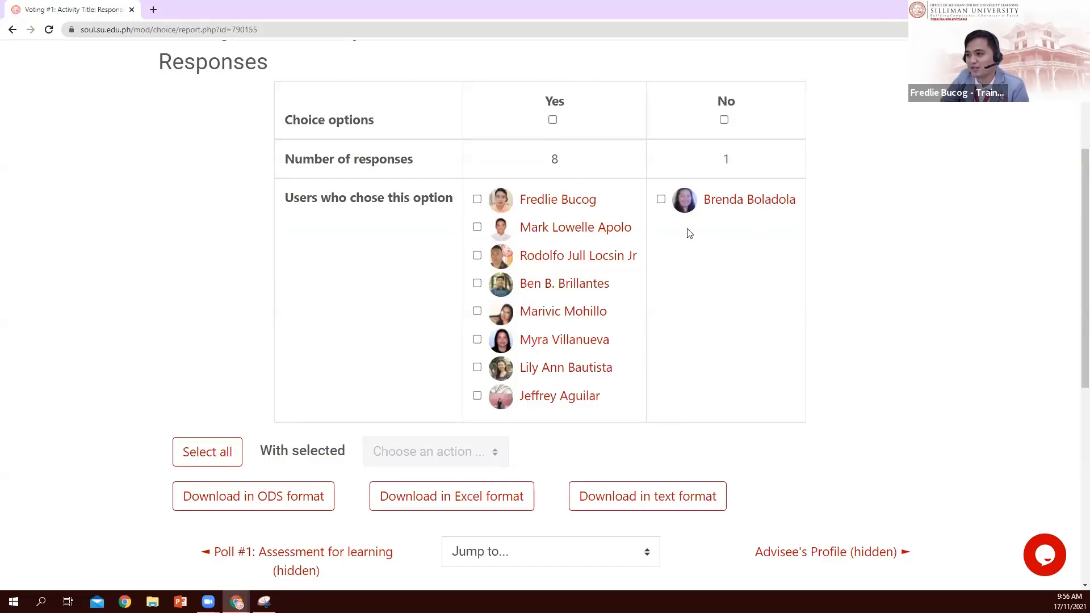
scroll(678, 307, "down", 2)
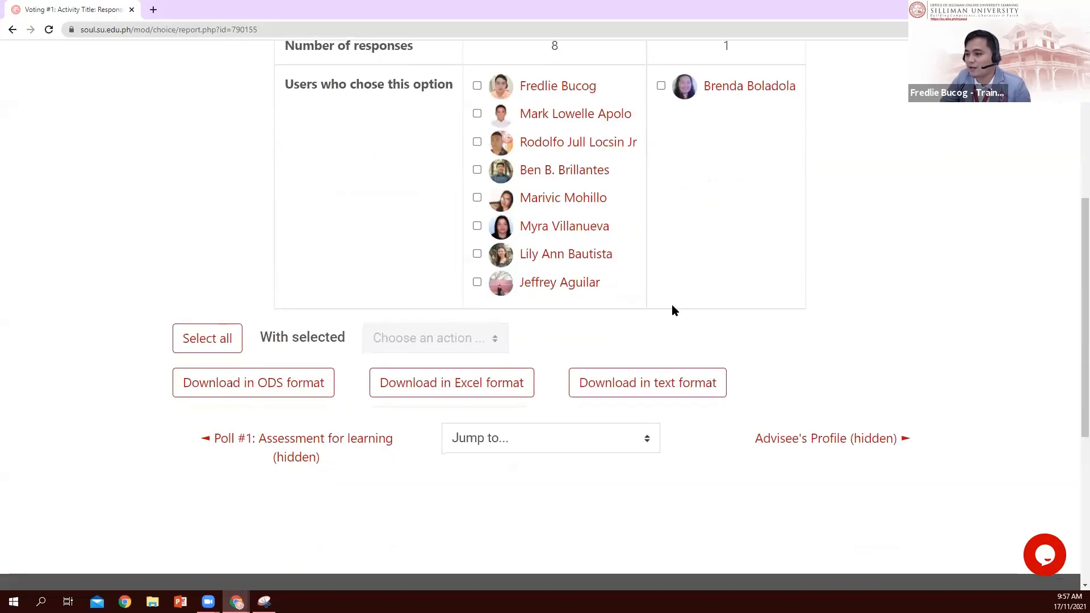
scroll(710, 284, "up", 2)
scroll(698, 295, "up", 4)
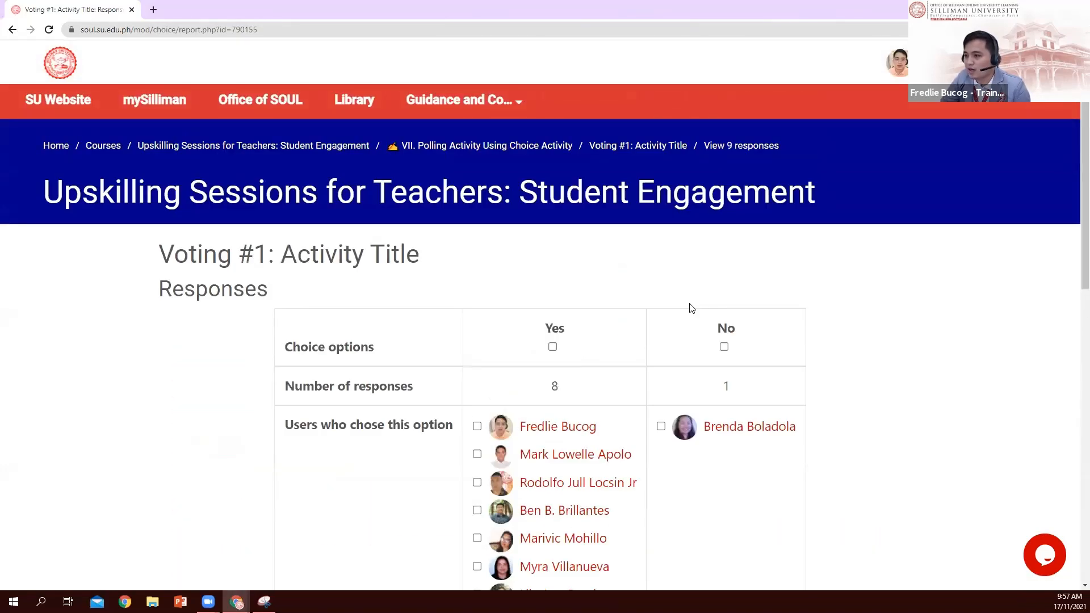
scroll(546, 347, "down", 5)
scroll(615, 210, "down", 2)
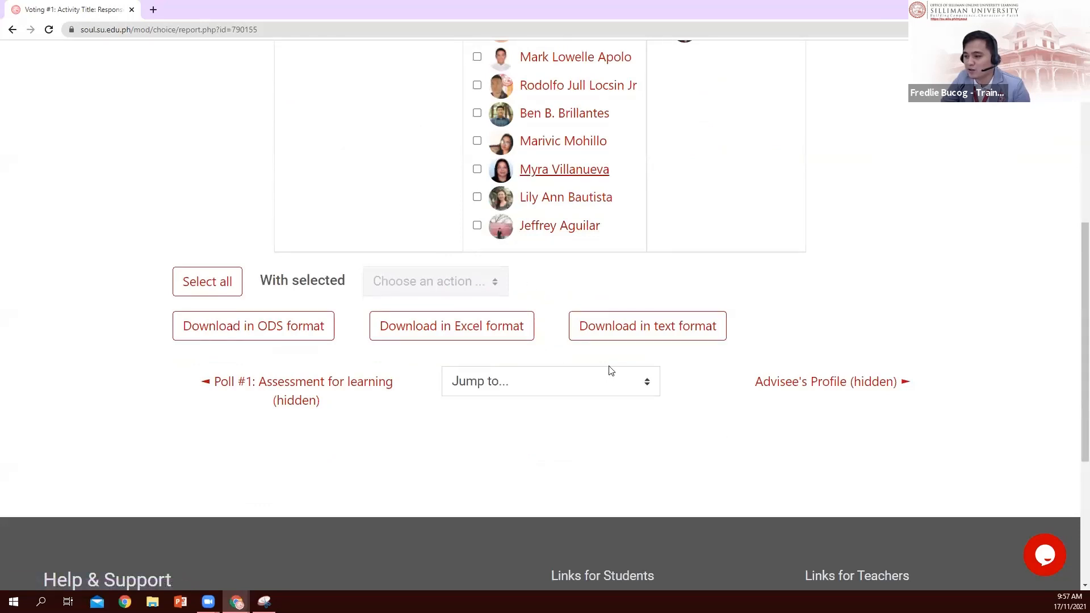
scroll(489, 262, "up", 3)
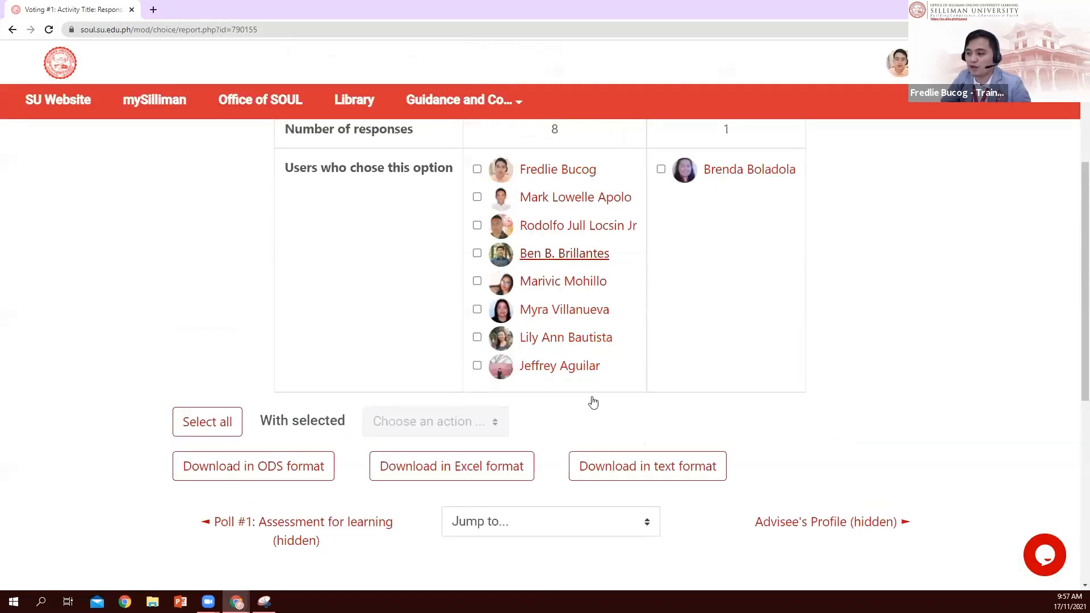
scroll(591, 401, "up", 4)
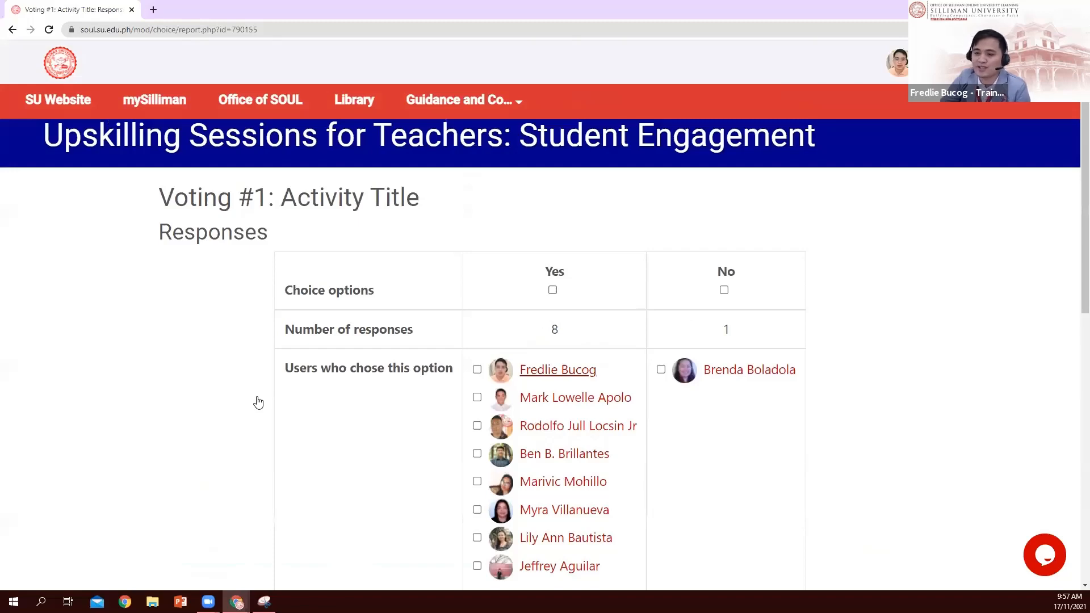
scroll(417, 372, "down", 1)
scroll(510, 352, "down", 5)
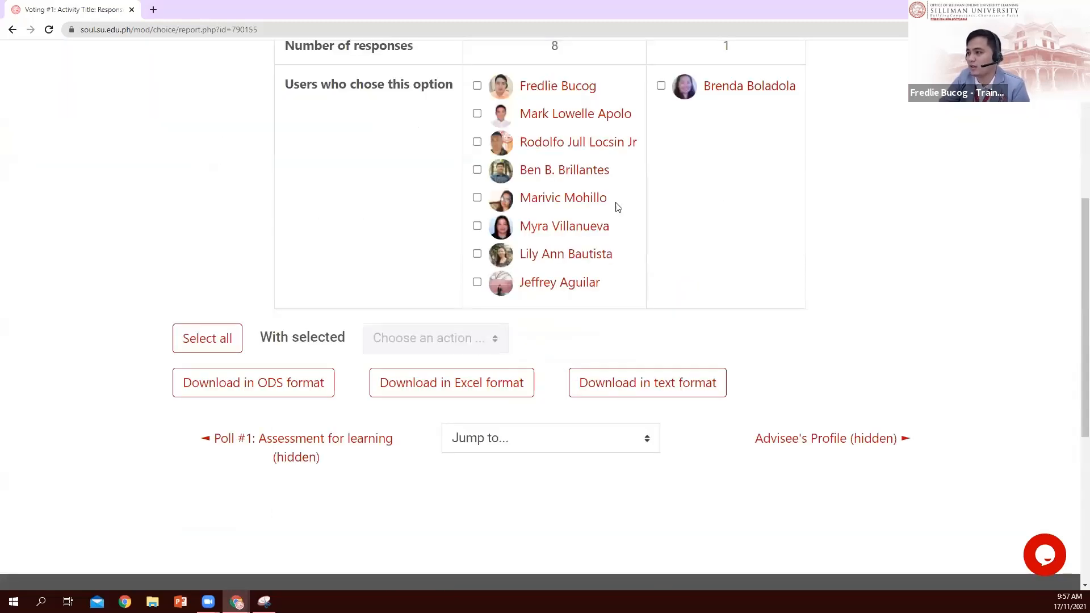
scroll(483, 227, "up", 6)
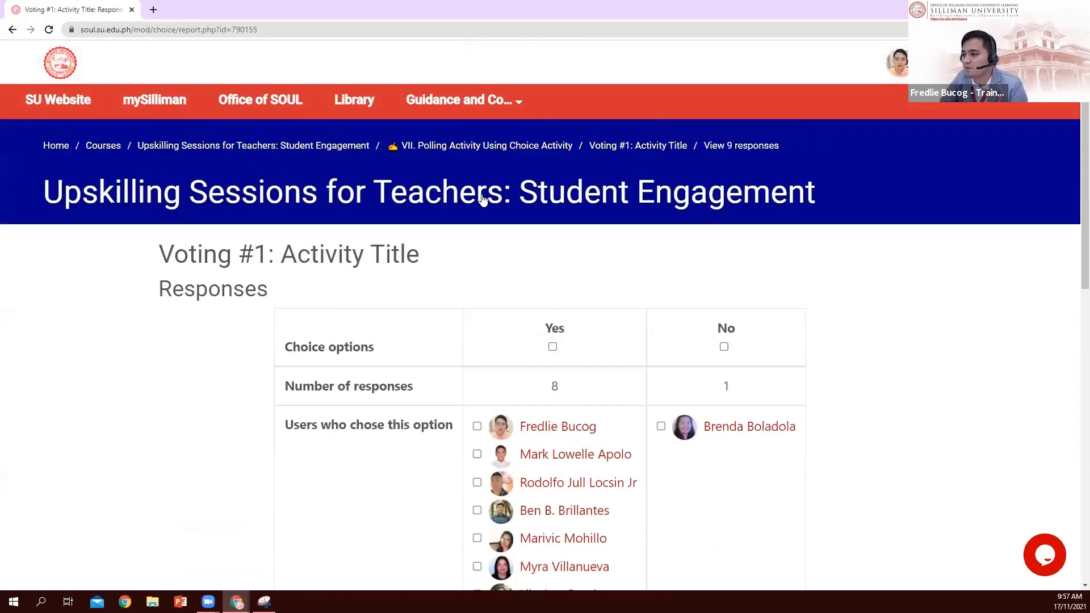
Return to the course's main page and locate the section "VII. Polling Activity Using Choice Activity" in the contents
left_click(477, 207)
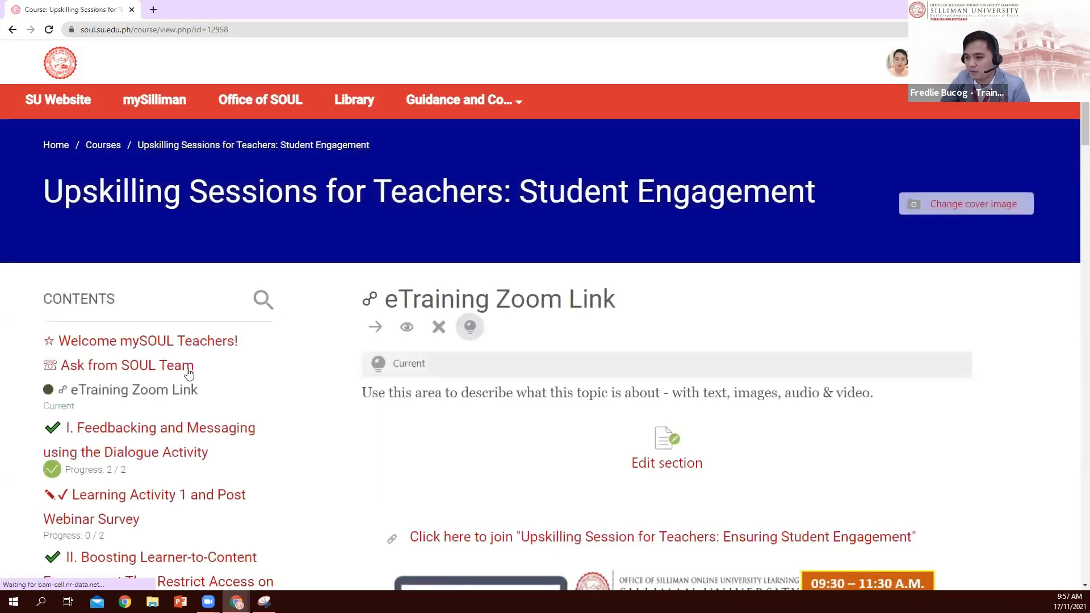
scroll(142, 334, "down", 2)
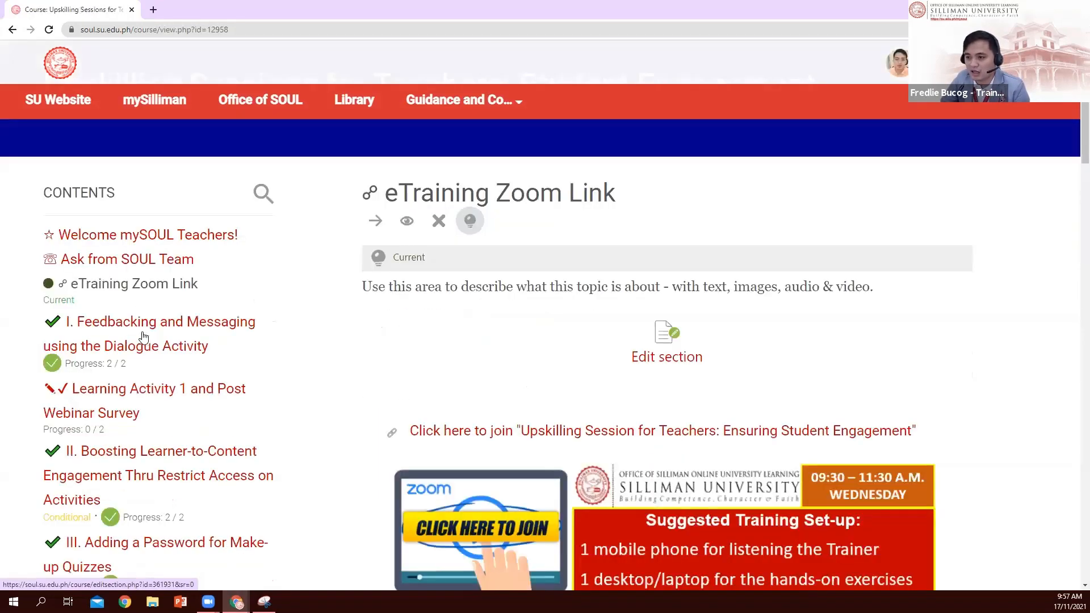
scroll(147, 339, "down", 7)
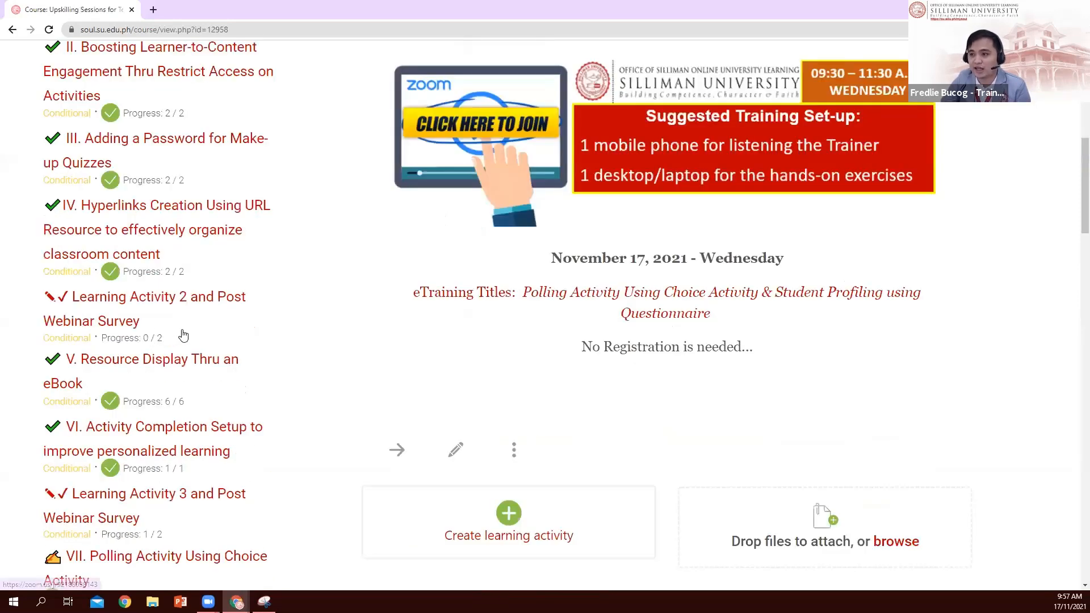
scroll(176, 303, "down", 4)
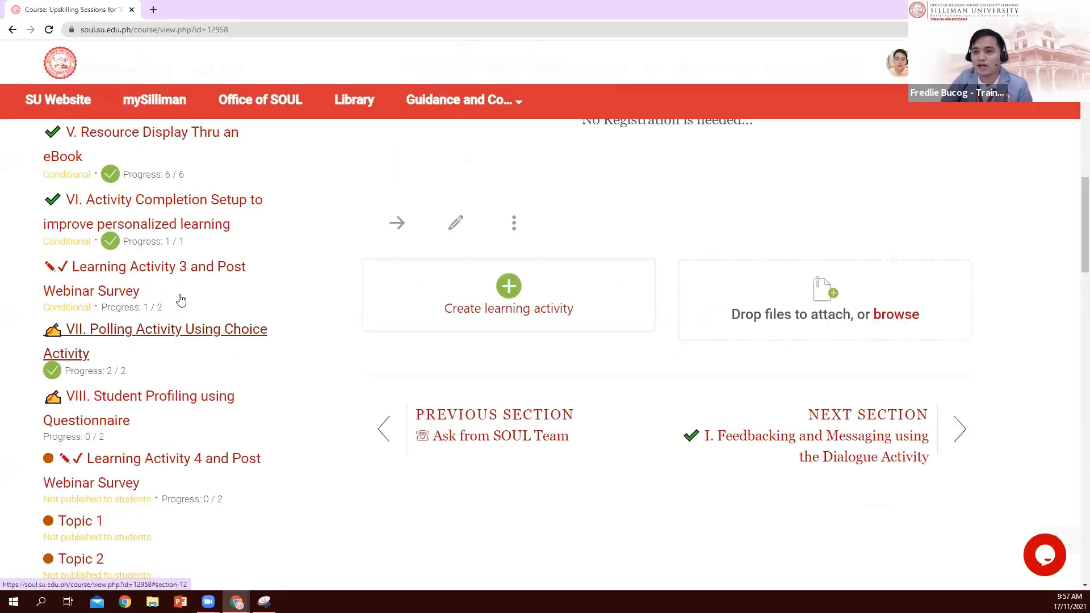